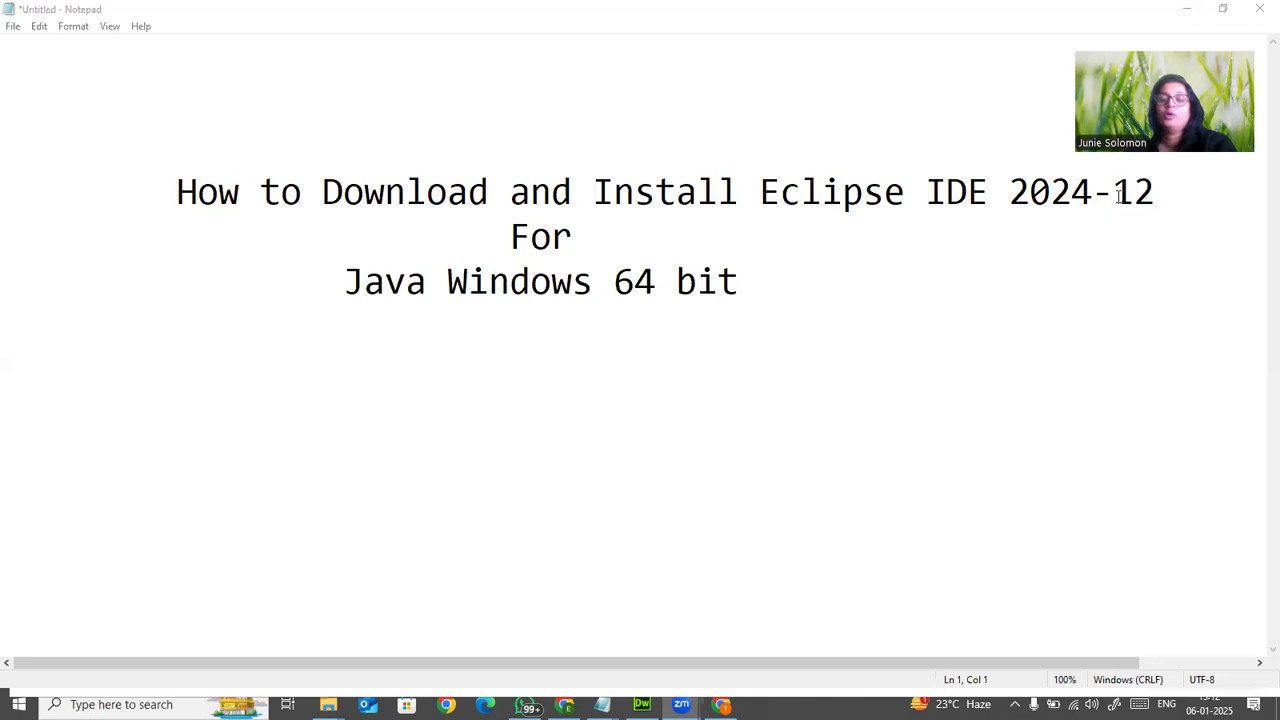
pyautogui.moveTo(322, 195); pyautogui.dragTo(886, 195)
pyautogui.click(840, 246)
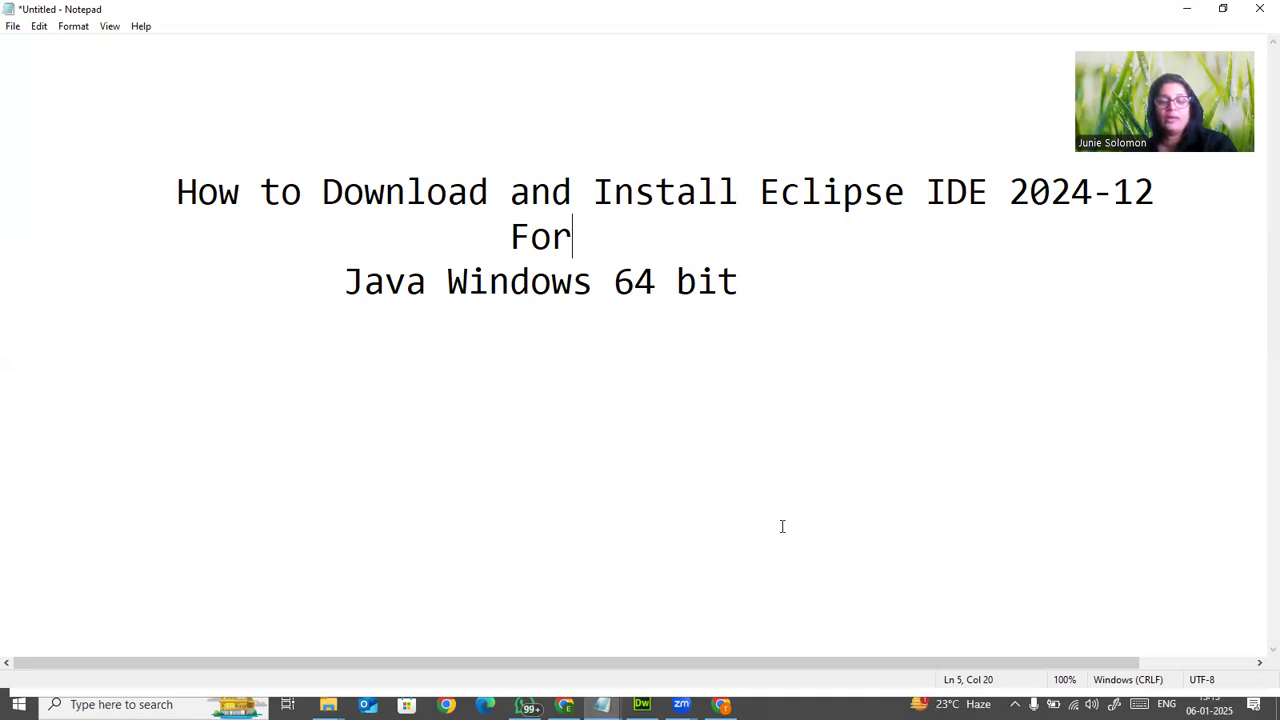
# Switch to Chrome and search Google for "eclipse ide download"
pyautogui.click(722, 705)
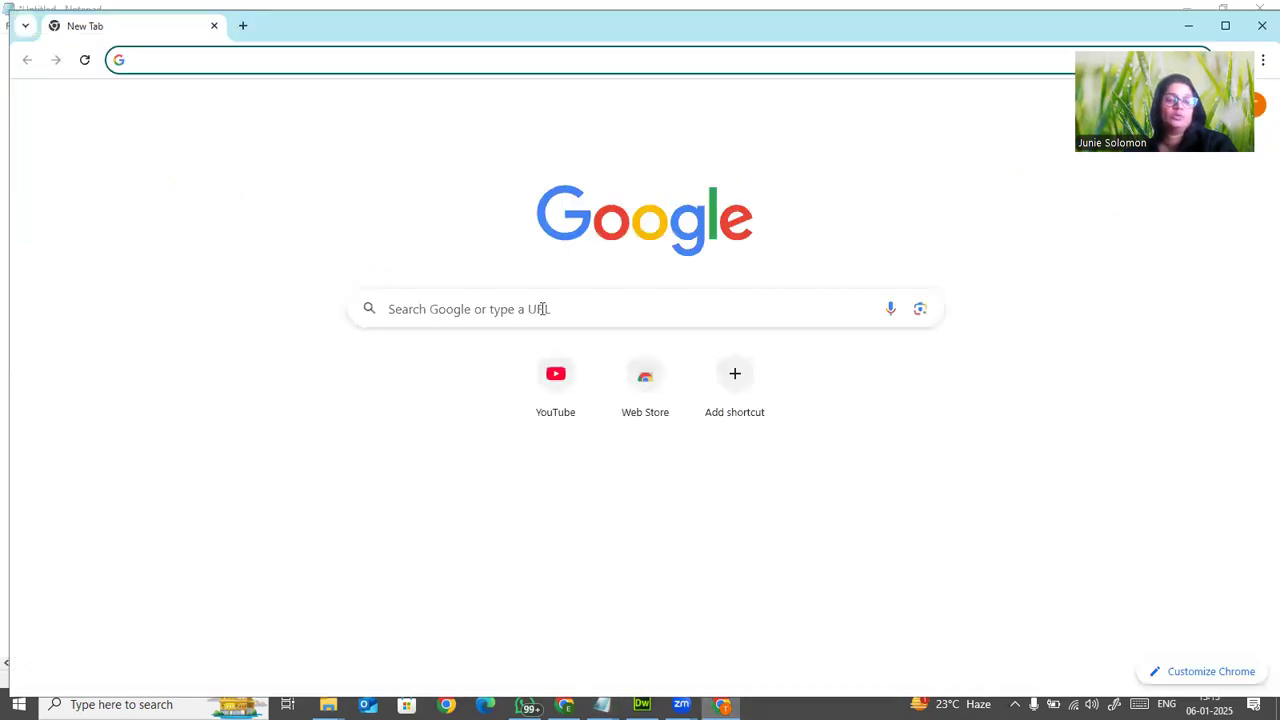
pyautogui.click(584, 309)
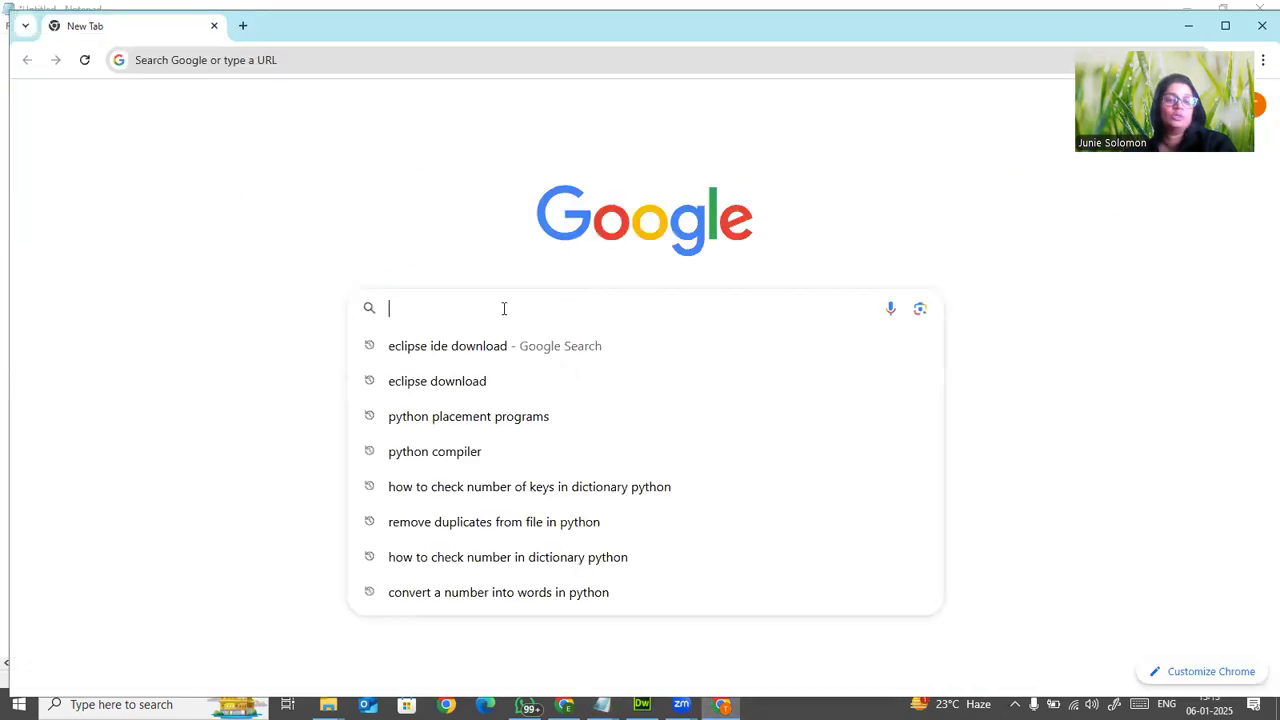
pyautogui.click(432, 347)
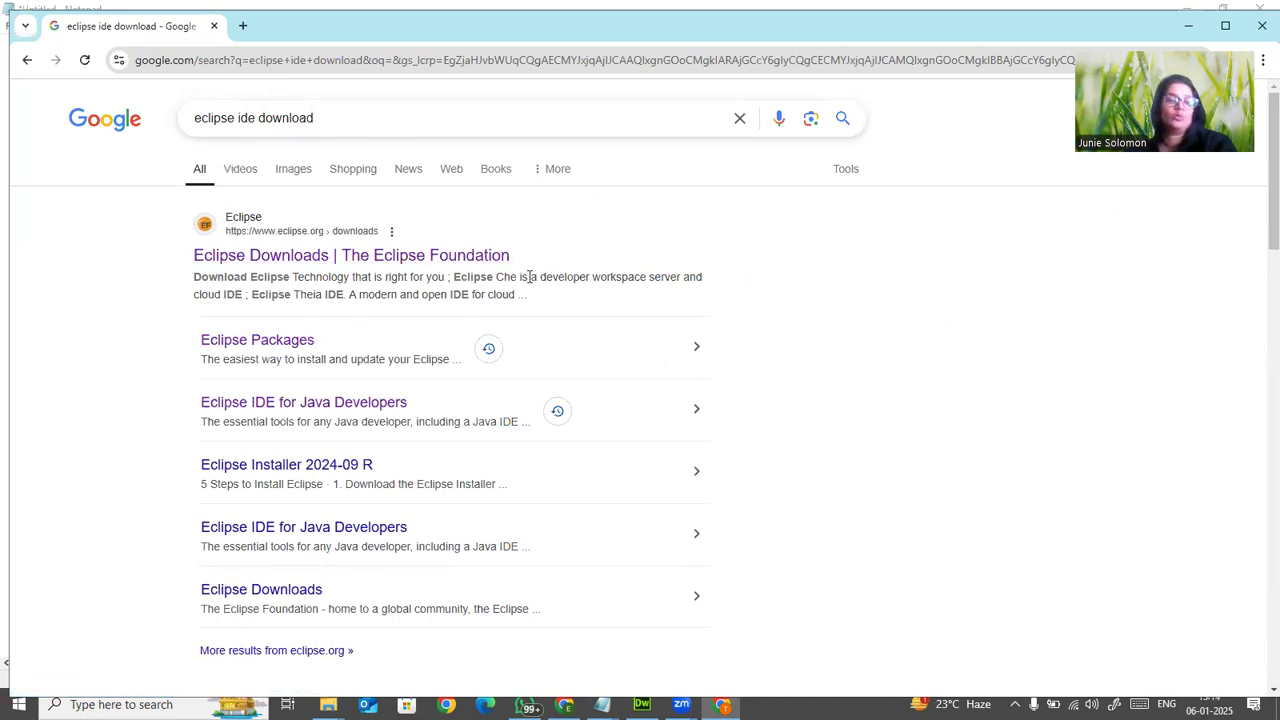
pyautogui.scroll(-2, 571, 277)
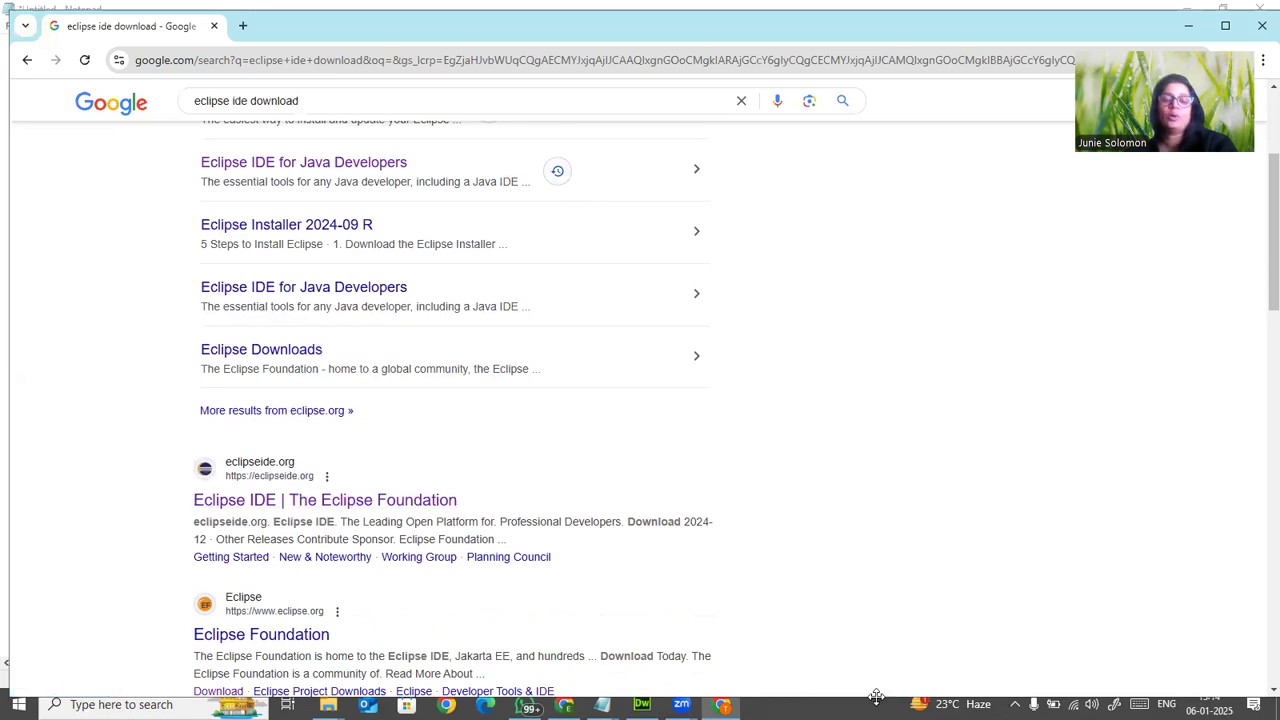
pyautogui.moveTo(230, 432)
pyautogui.mouseDown()
pyautogui.moveTo(168, 438)
pyautogui.moveTo(240, 546)
pyautogui.moveTo(418, 548)
pyautogui.moveTo(494, 486)
pyautogui.moveTo(368, 418)
pyautogui.moveTo(234, 416)
pyautogui.moveTo(210, 432)
pyautogui.mouseUp()
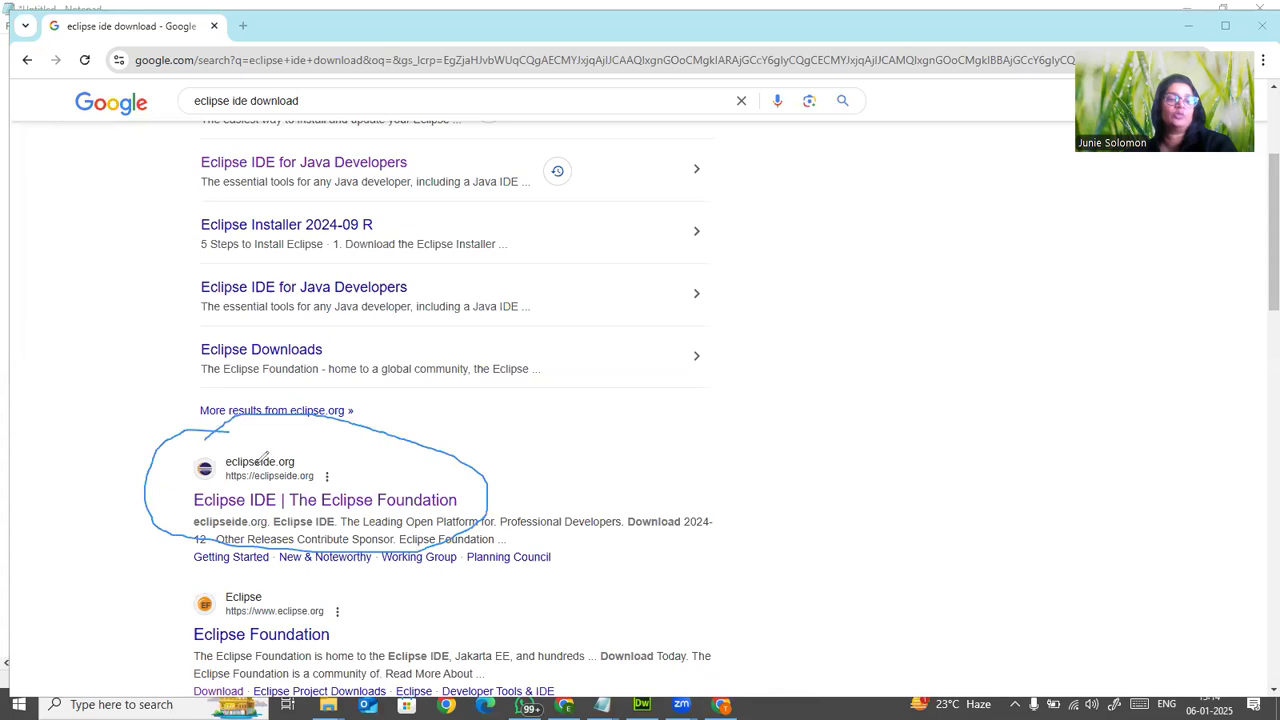
pyautogui.moveTo(207, 484); pyautogui.dragTo(346, 482)
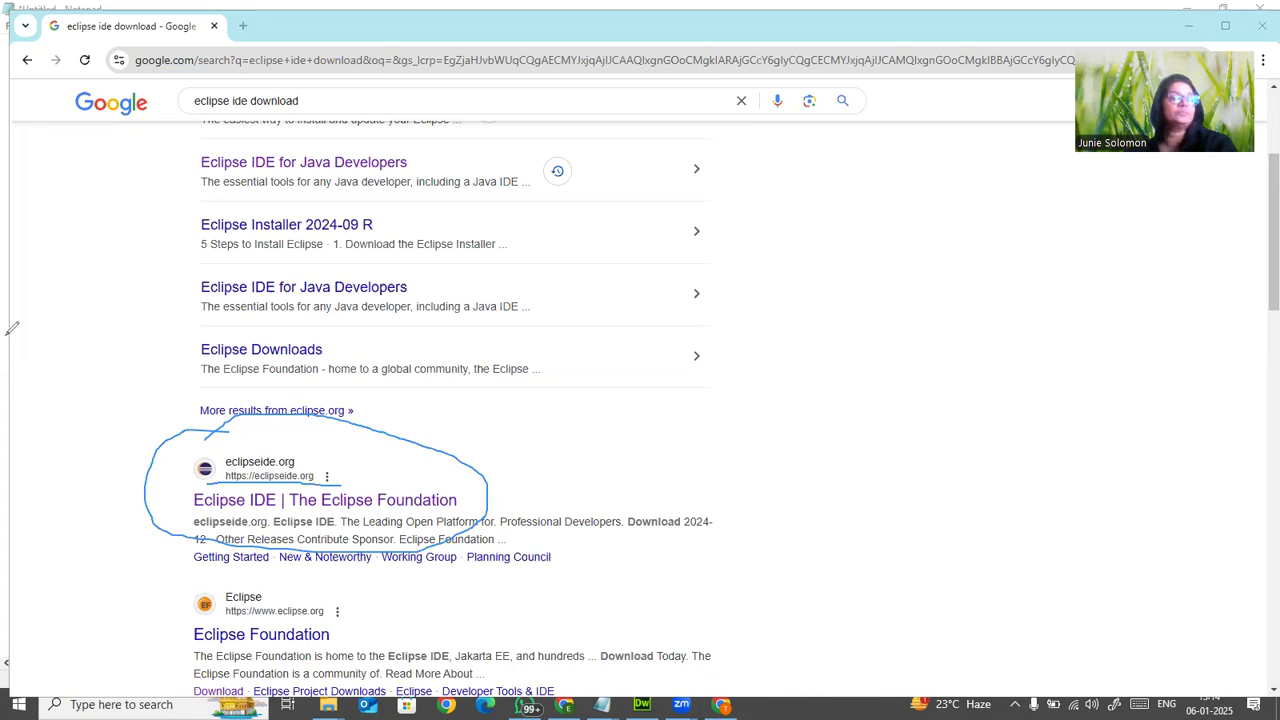
pyautogui.moveTo(206, 430); pyautogui.dragTo(243, 450)
pyautogui.click(242, 485)
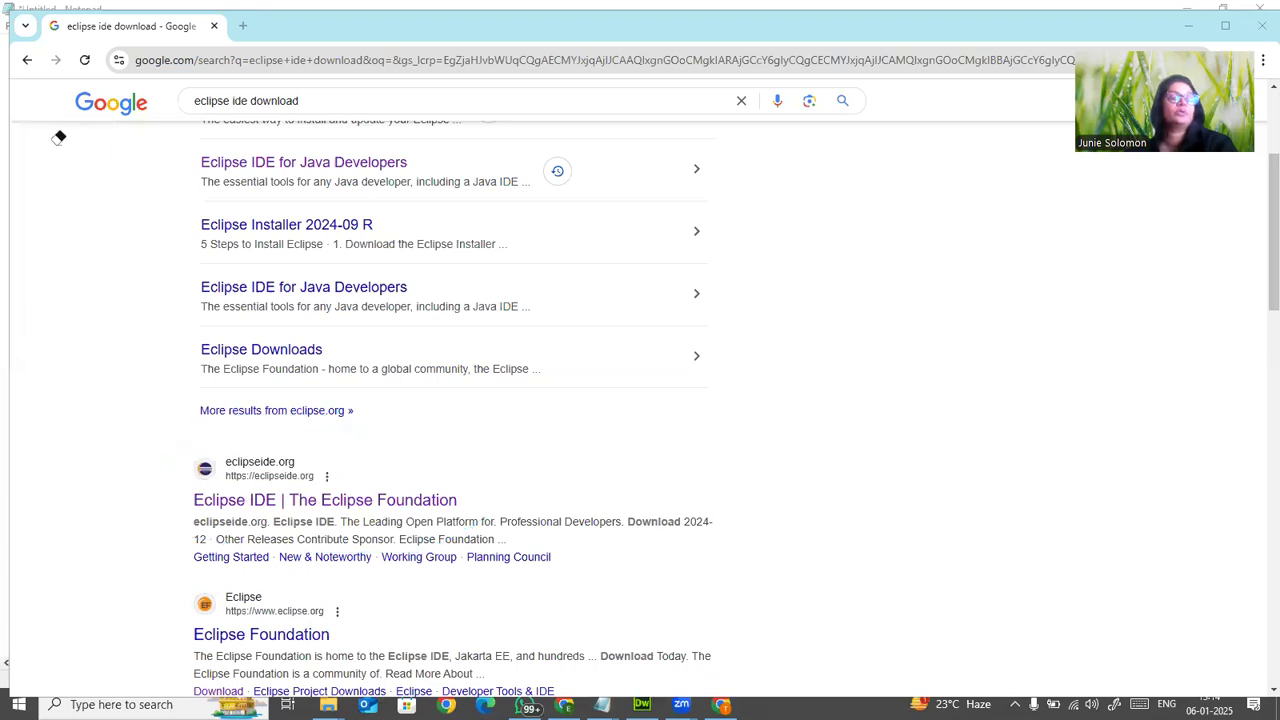
# Open the "Eclipse IDE | The Eclipse Foundation" search result from eclipseide.org
pyautogui.click(262, 482)
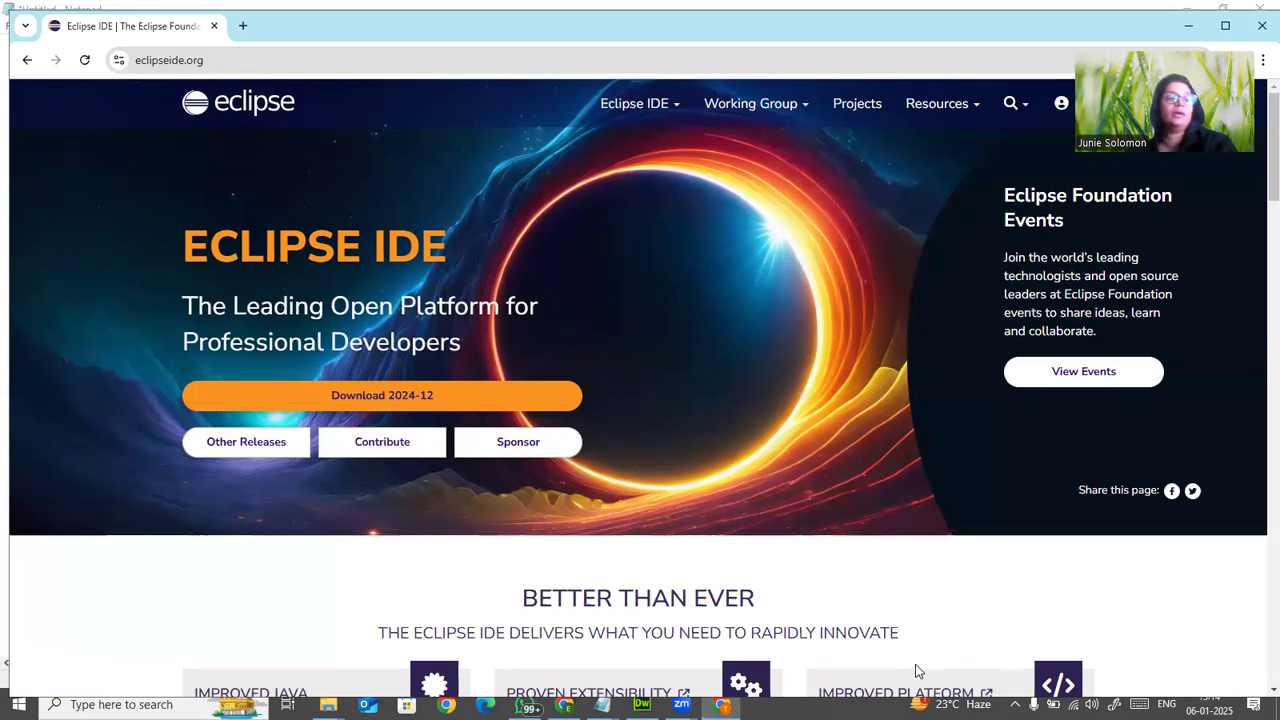
pyautogui.click(10, 217)
pyautogui.moveTo(476, 345)
pyautogui.mouseDown()
pyautogui.moveTo(186, 386)
pyautogui.moveTo(268, 424)
pyautogui.moveTo(585, 440)
pyautogui.moveTo(607, 370)
pyautogui.moveTo(416, 340)
pyautogui.moveTo(245, 345)
pyautogui.mouseUp()
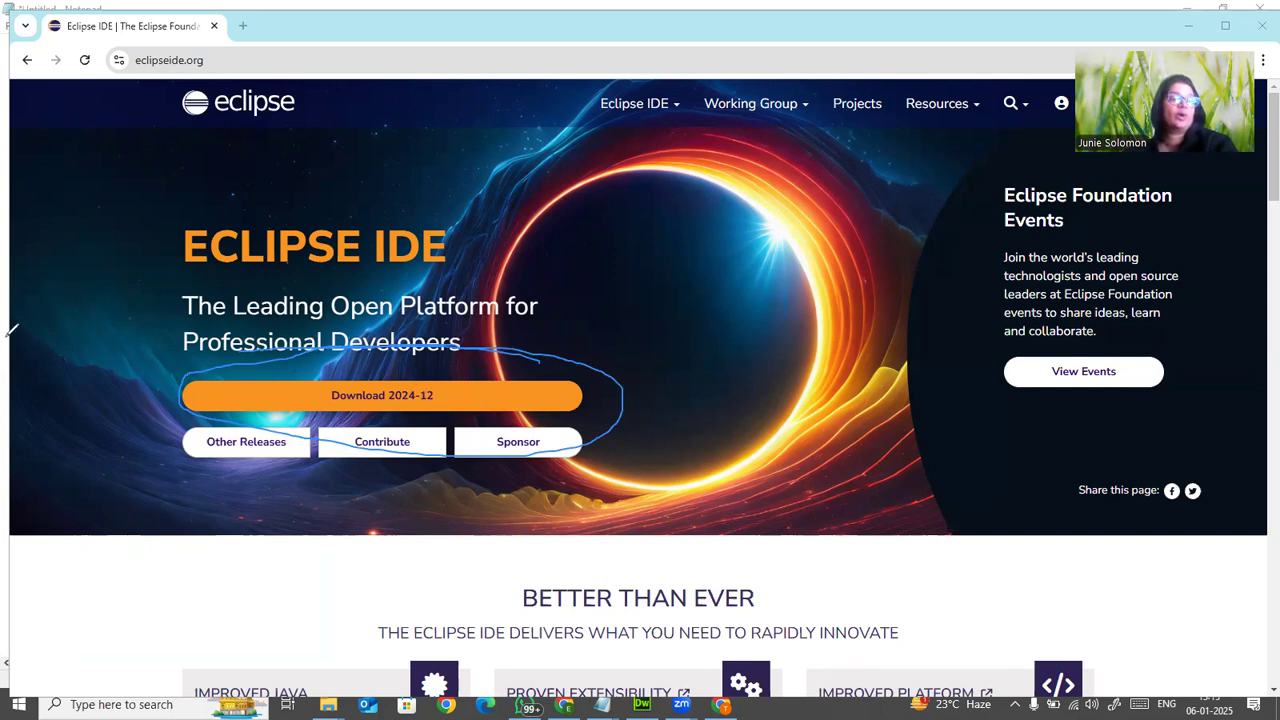
pyautogui.click(266, 352)
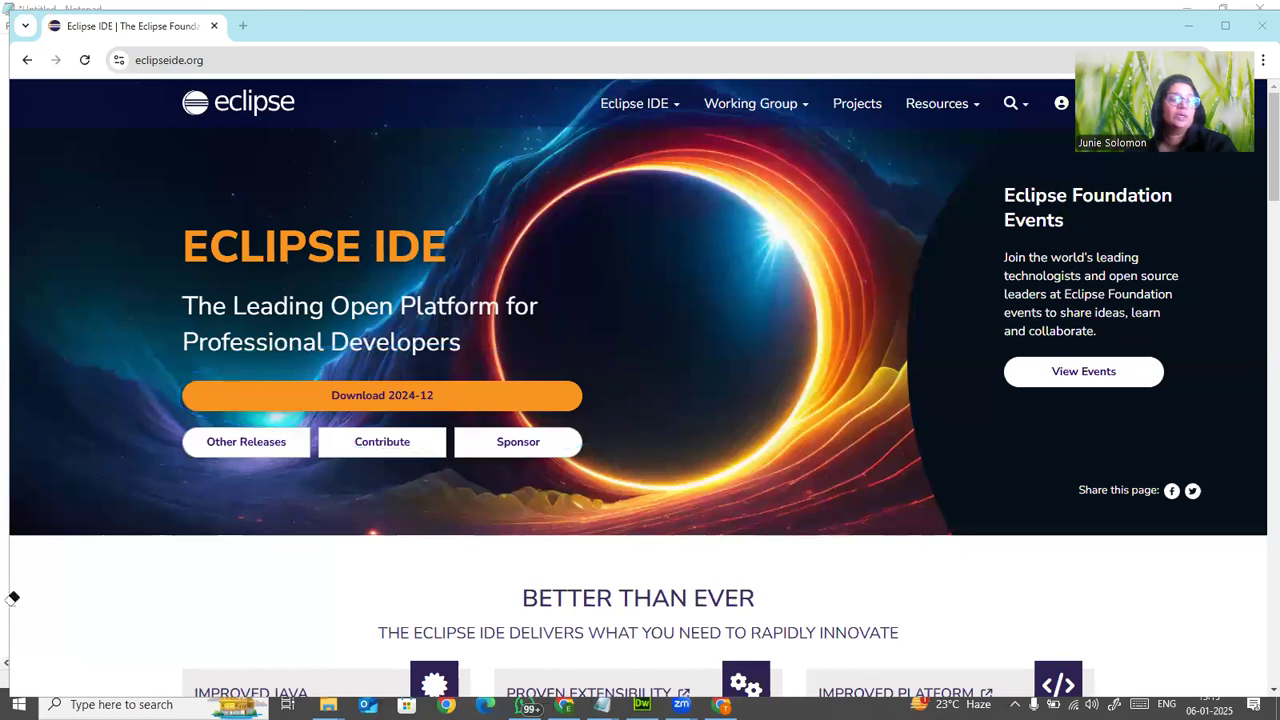
# Open the download page for the Eclipse IDE 2024-12 release
pyautogui.click(426, 394)
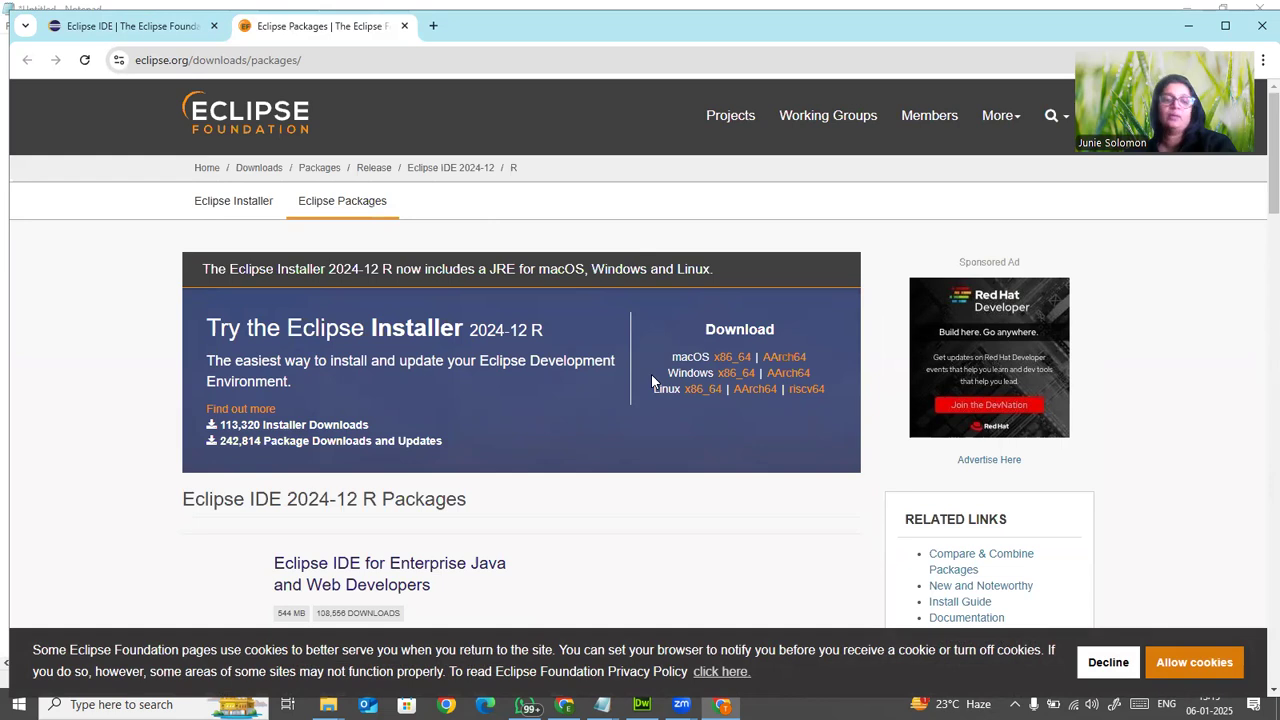
# Look through the Eclipse IDE 2024-12 R packages for the Java Developers edition and its Windows download options
pyautogui.scroll(-2, 623, 404)
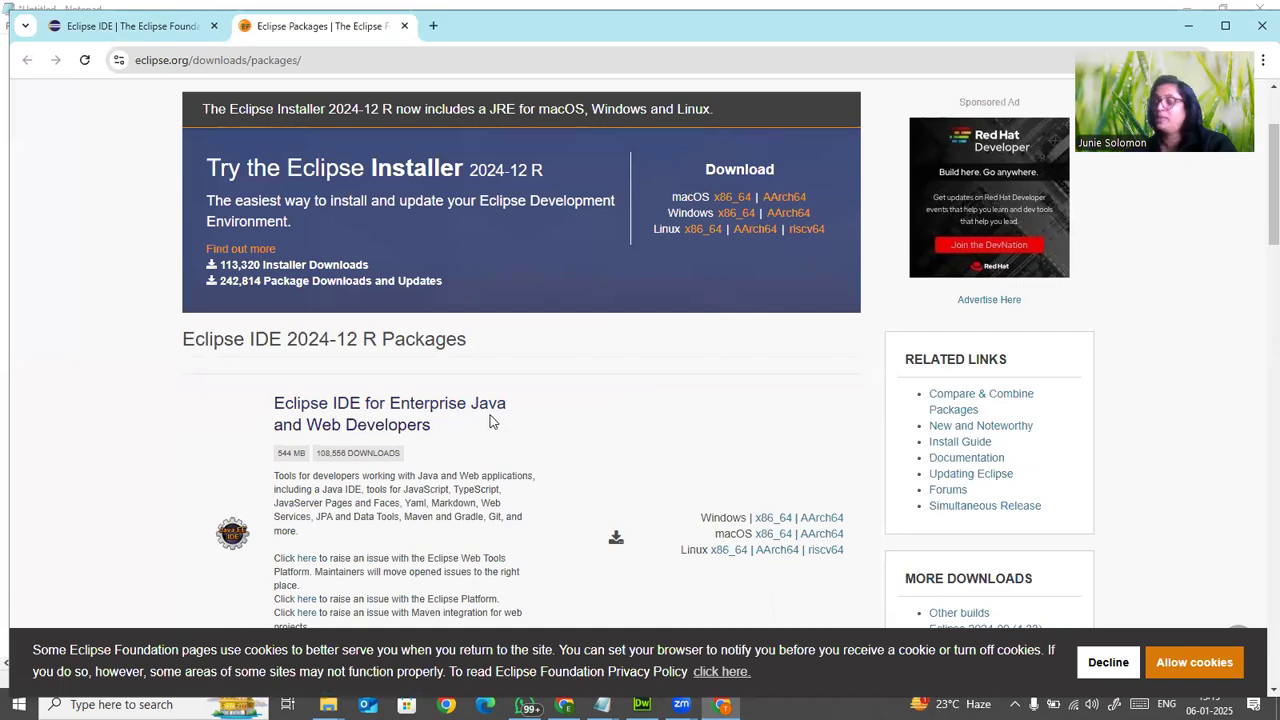
pyautogui.scroll(-4, 490, 421)
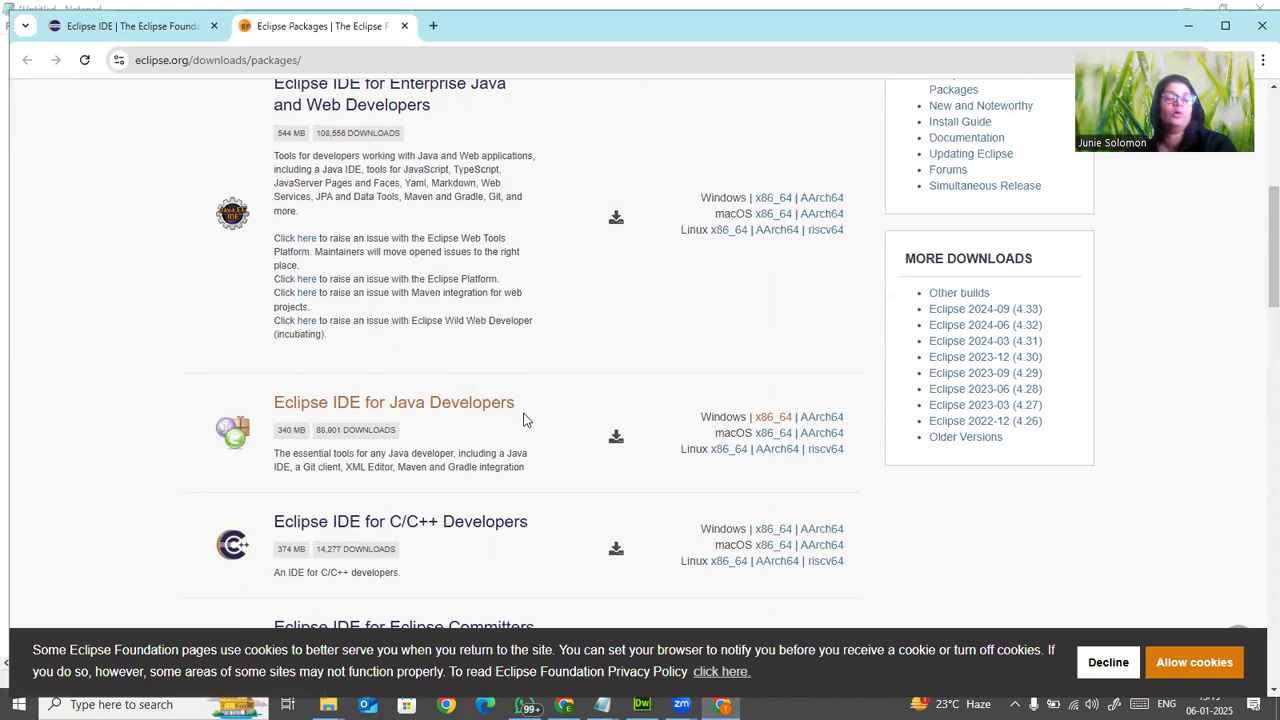
pyautogui.scroll(-2, 500, 415)
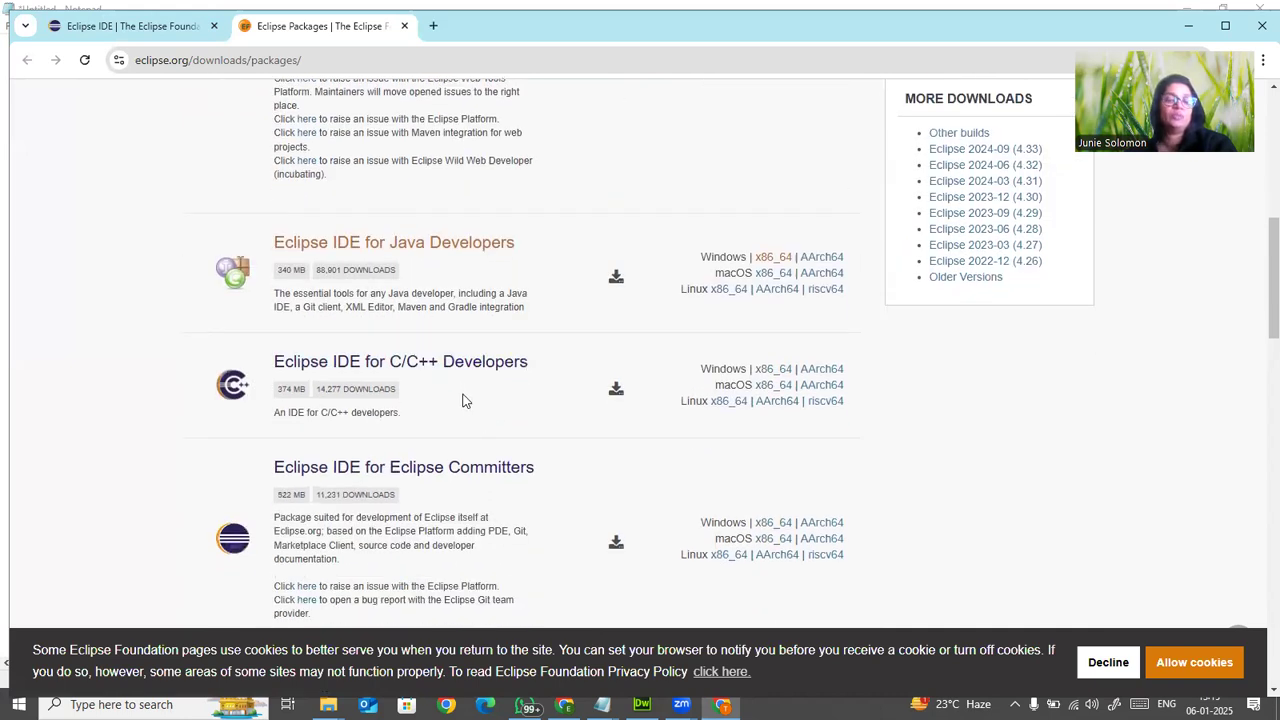
pyautogui.scroll(-1, 465, 400)
pyautogui.scroll(-3, 445, 430)
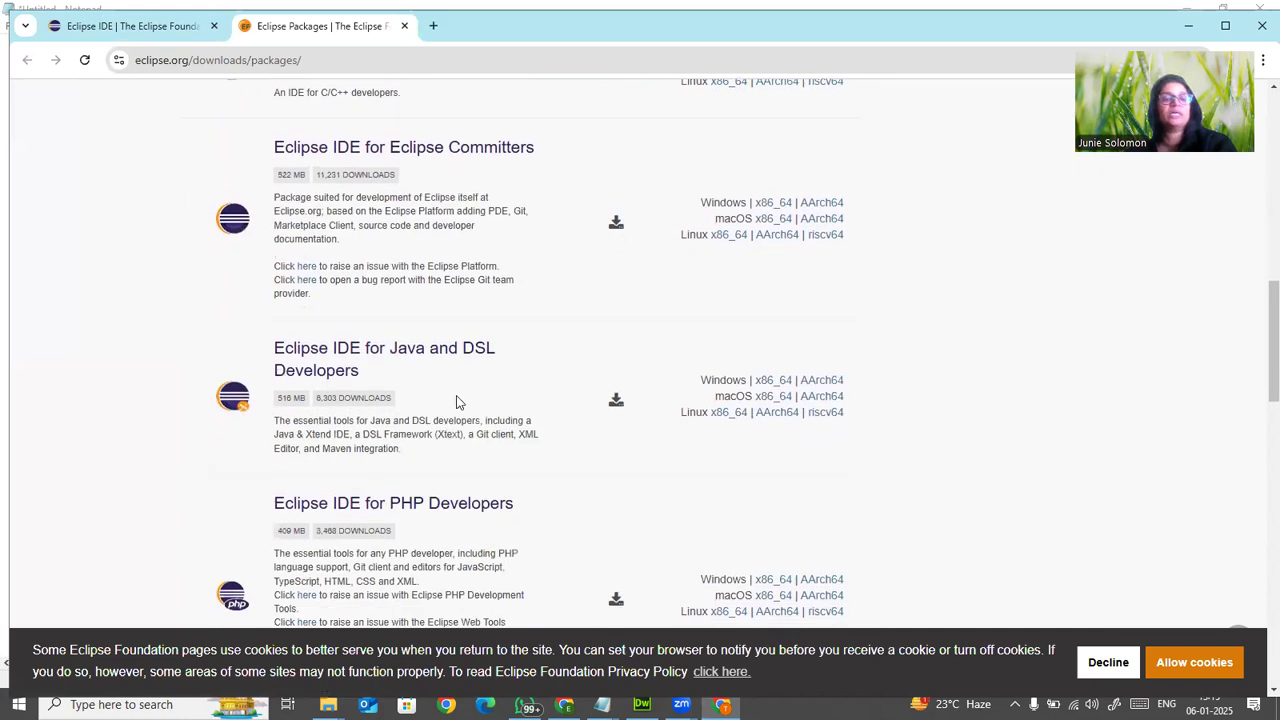
pyautogui.scroll(-2, 470, 415)
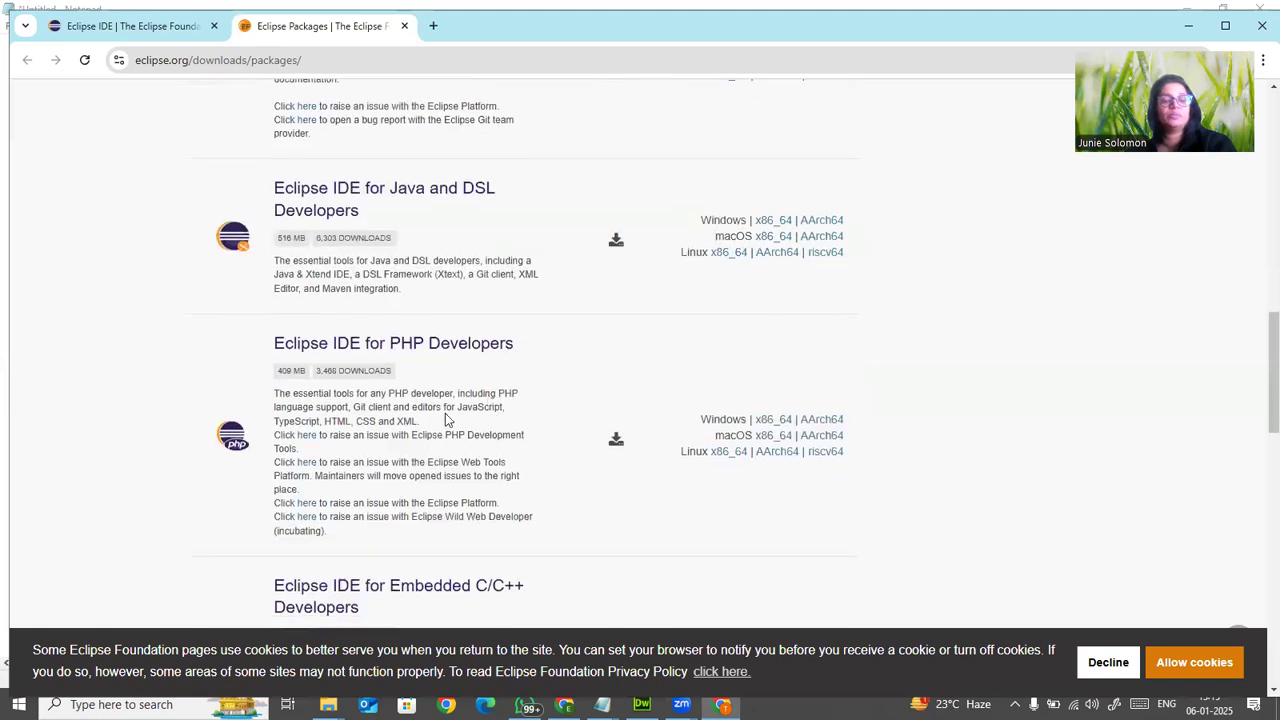
pyautogui.scroll(-3, 448, 420)
pyautogui.scroll(-1, 443, 415)
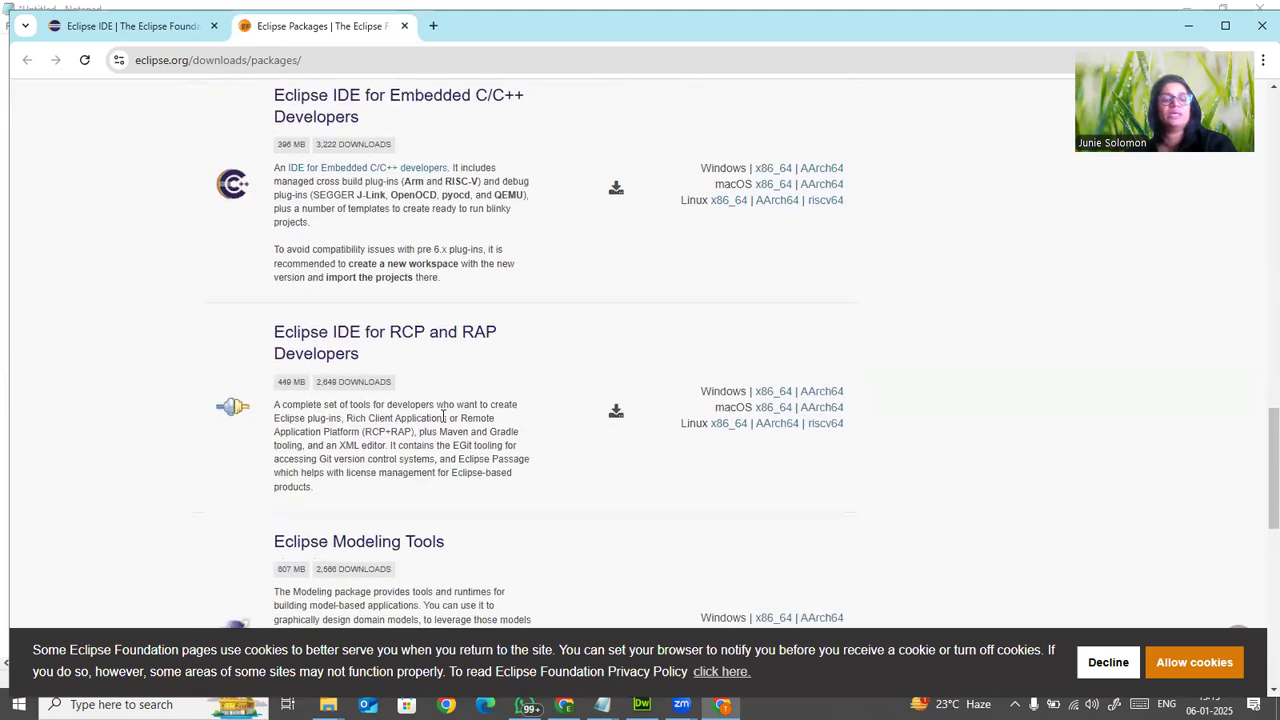
pyautogui.scroll(4, 441, 413)
pyautogui.scroll(5, 441, 412)
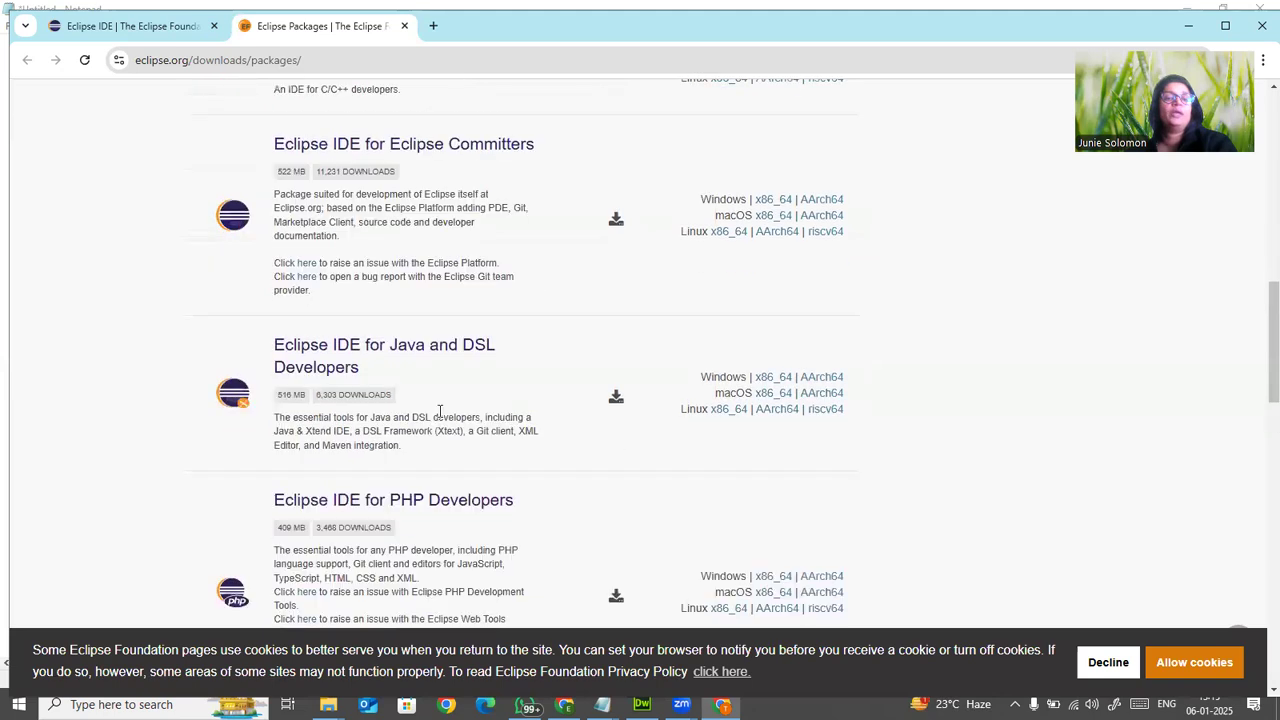
pyautogui.scroll(-1, 436, 418)
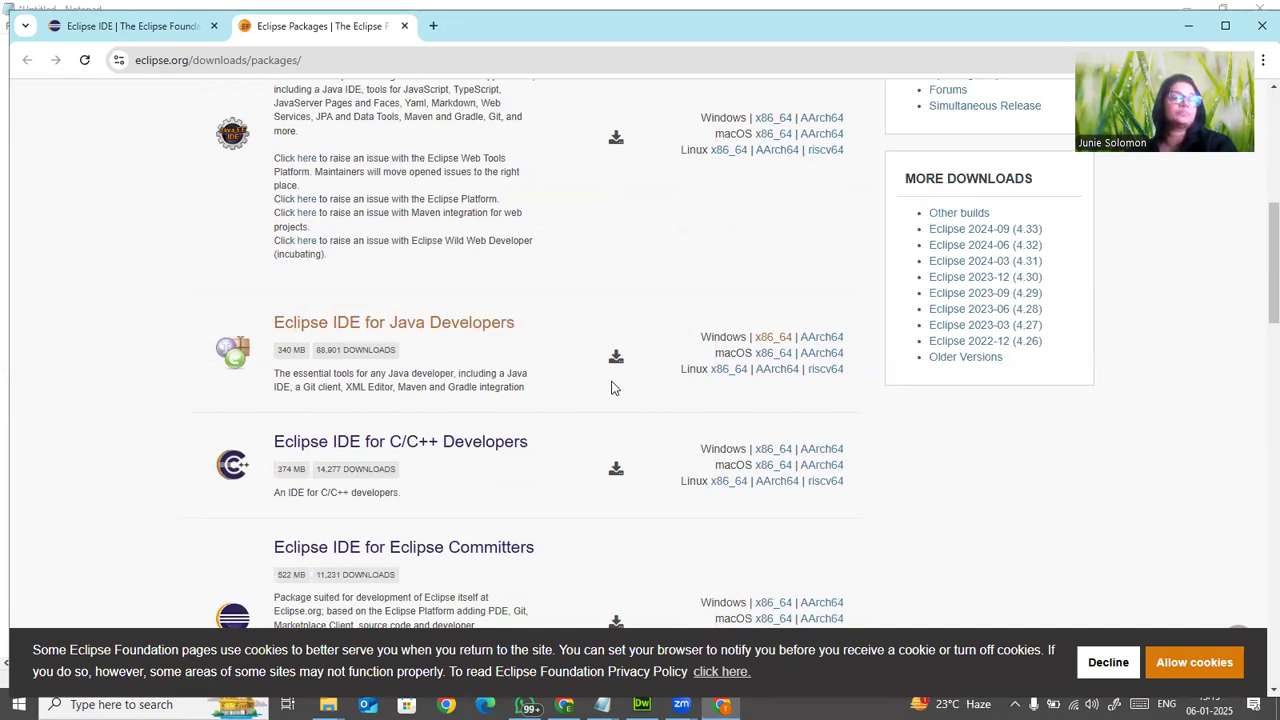
pyautogui.moveTo(572, 296)
pyautogui.mouseDown()
pyautogui.moveTo(217, 291)
pyautogui.moveTo(266, 409)
pyautogui.moveTo(535, 422)
pyautogui.moveTo(556, 283)
pyautogui.mouseUp()
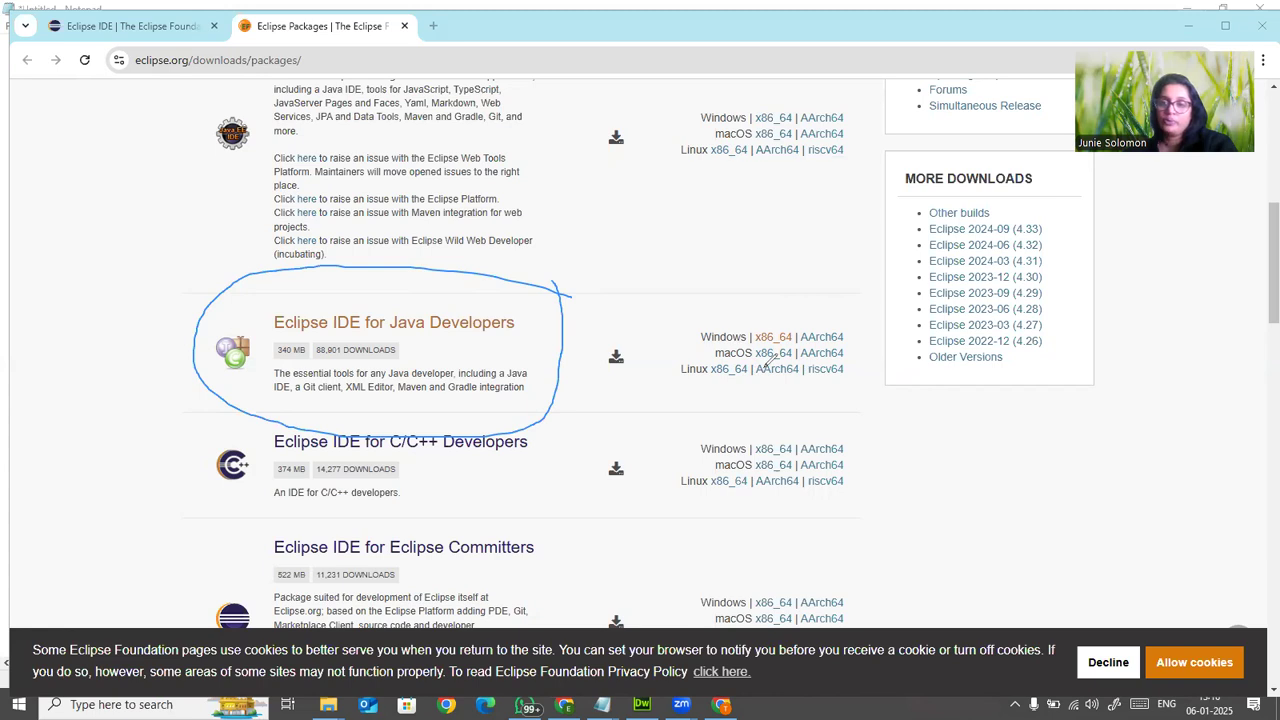
pyautogui.moveTo(720, 345)
pyautogui.mouseDown()
pyautogui.moveTo(810, 336)
pyautogui.moveTo(786, 316)
pyautogui.moveTo(726, 306)
pyautogui.moveTo(696, 325)
pyautogui.moveTo(706, 345)
pyautogui.moveTo(754, 342)
pyautogui.mouseUp()
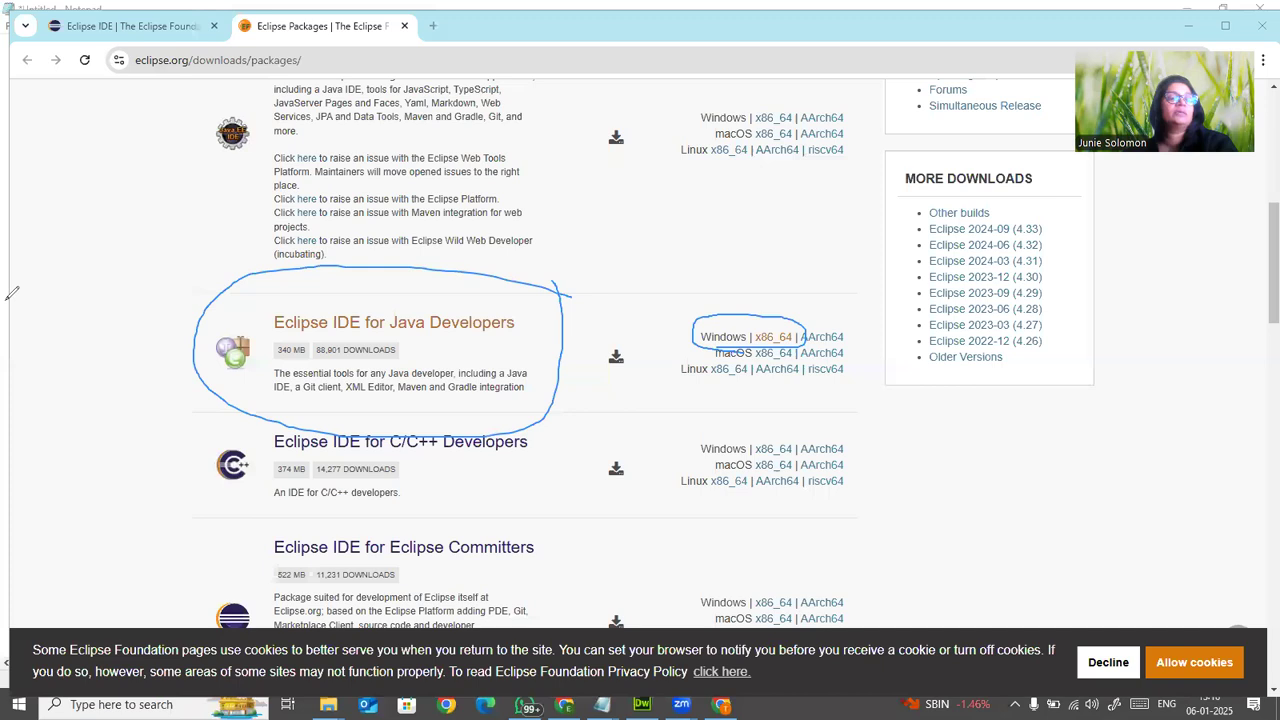
pyautogui.click(198, 328)
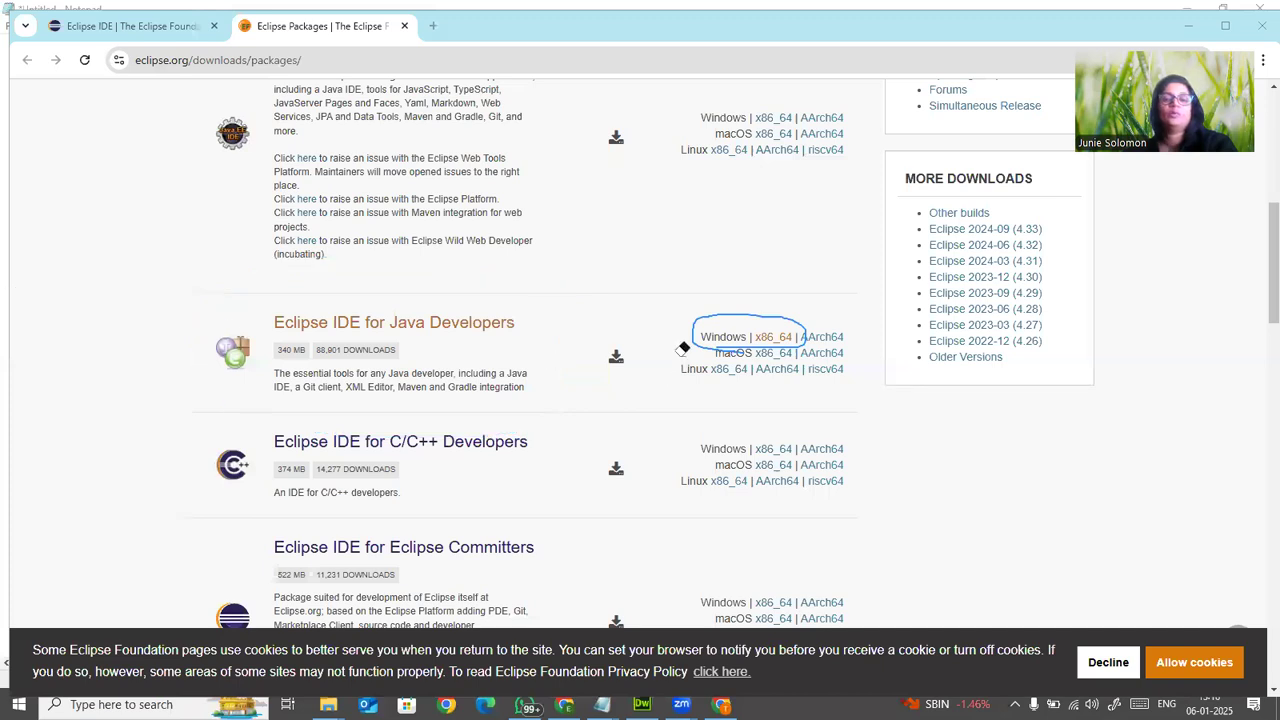
pyautogui.click(709, 316)
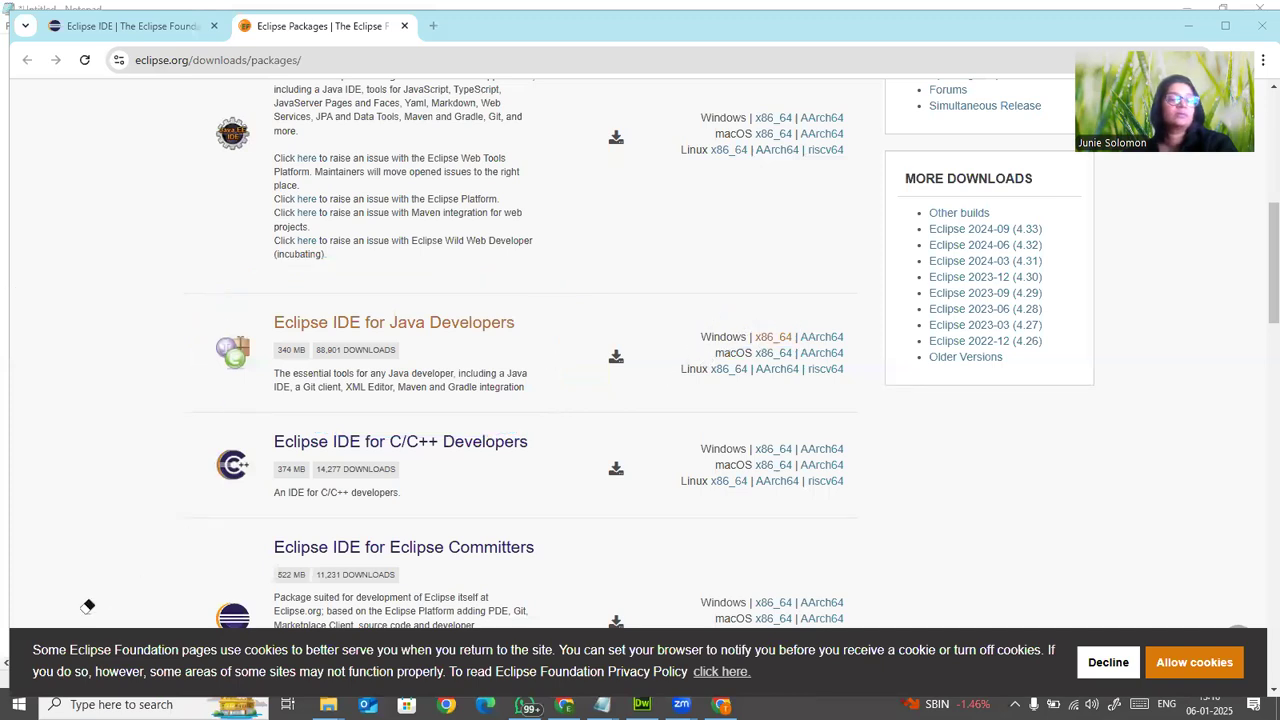
# Download the Windows x86_64 package of Eclipse IDE for Java Developers from the offered mirror
pyautogui.scroll(5, 1006, 414)
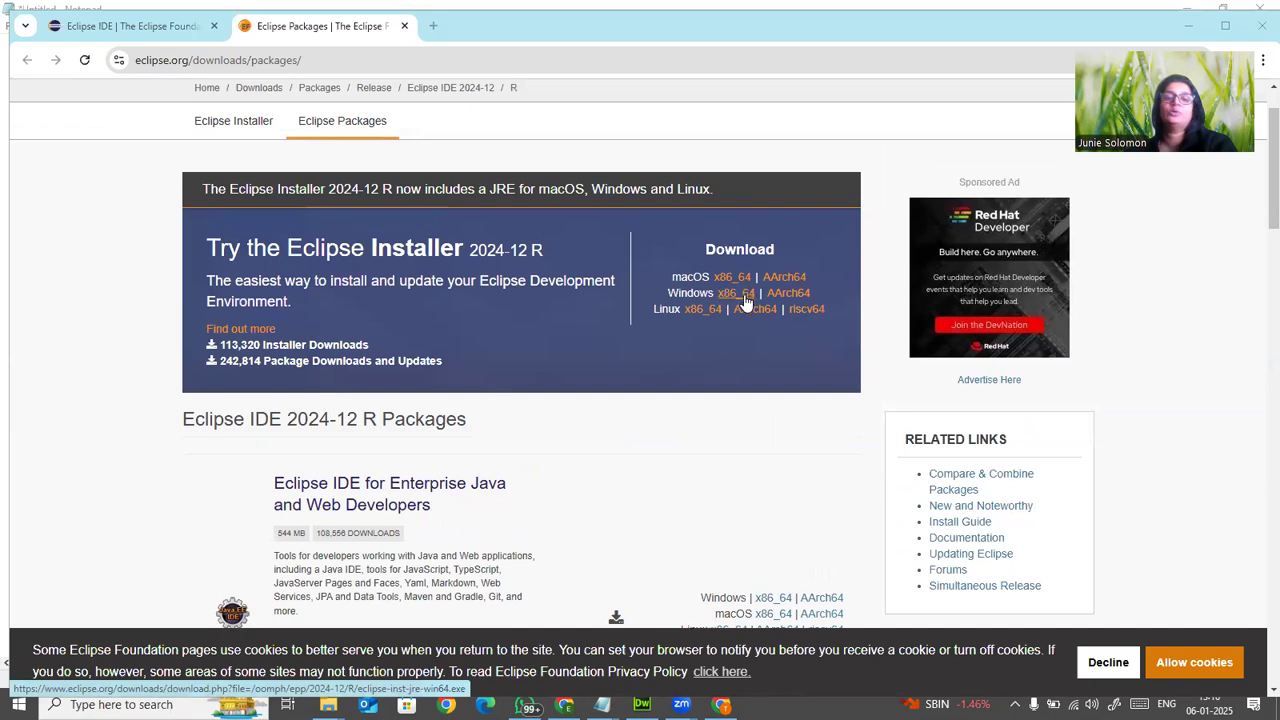
pyautogui.scroll(-5, 746, 317)
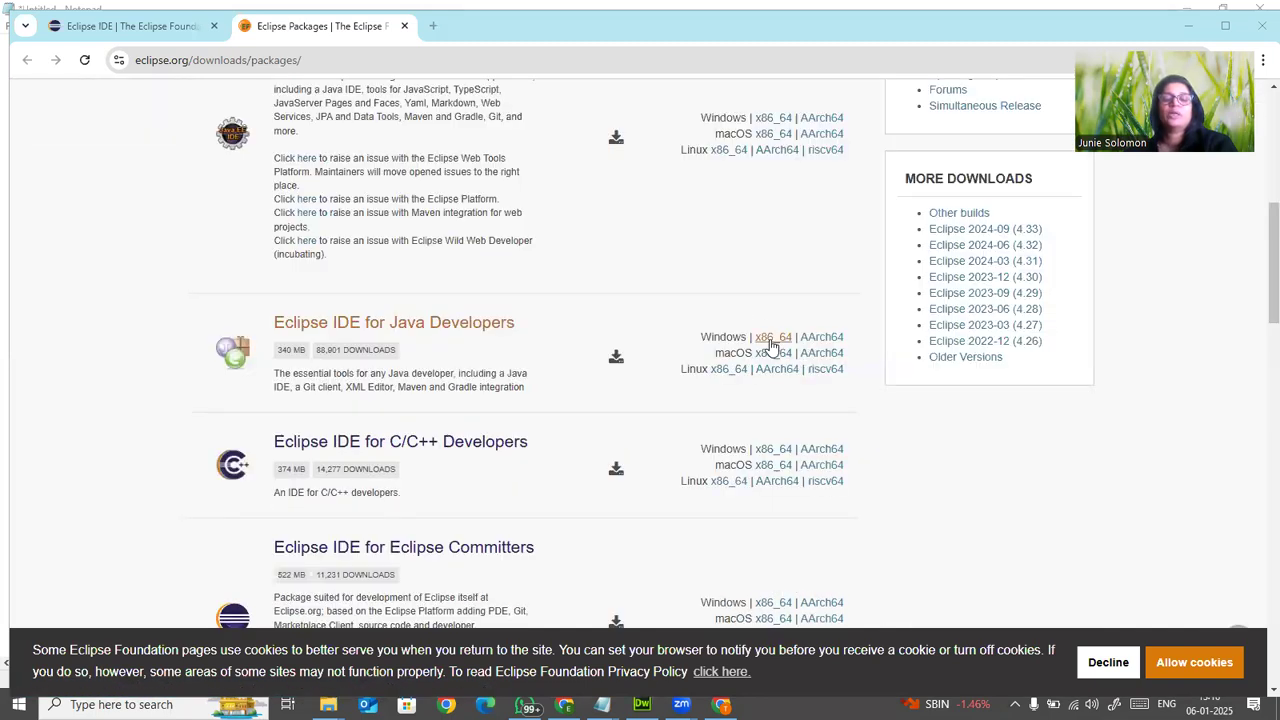
pyautogui.click(772, 340)
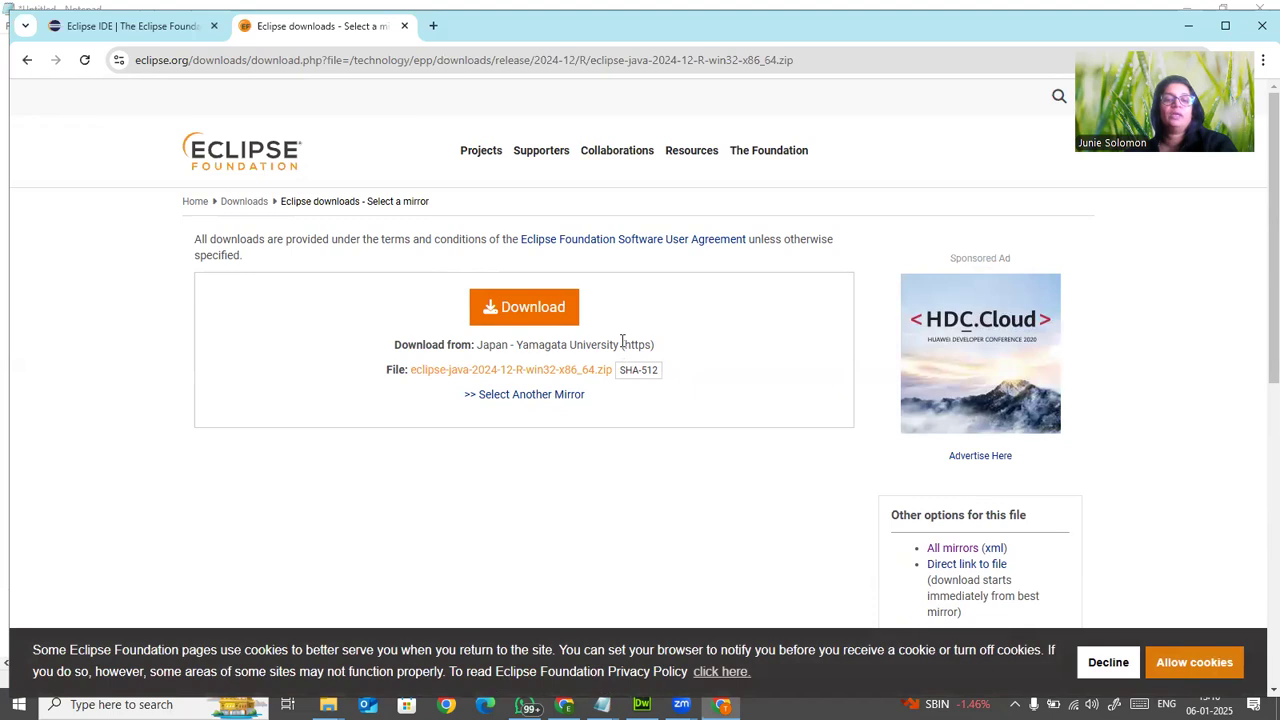
pyautogui.click(540, 310)
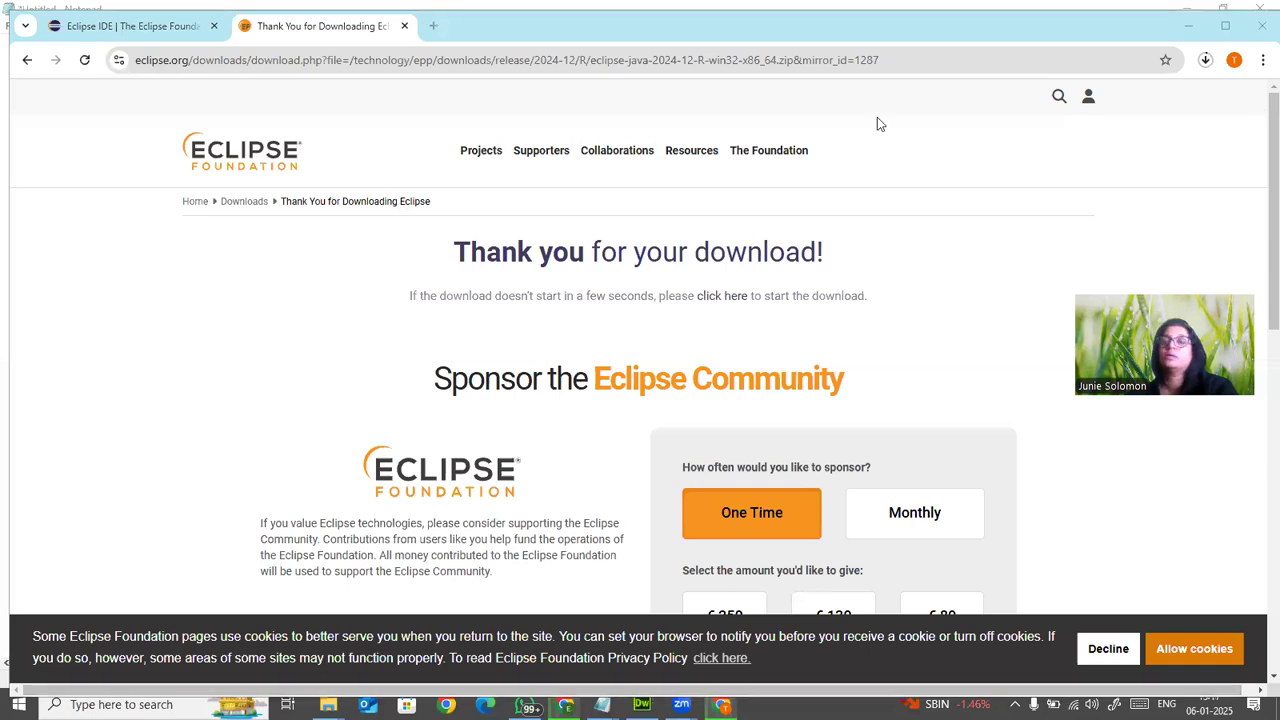
pyautogui.moveTo(1235, 42)
pyautogui.mouseDown()
pyautogui.moveTo(1180, 88)
pyautogui.moveTo(1230, 72)
pyautogui.moveTo(1228, 32)
pyautogui.moveTo(1205, 38)
pyautogui.mouseUp()
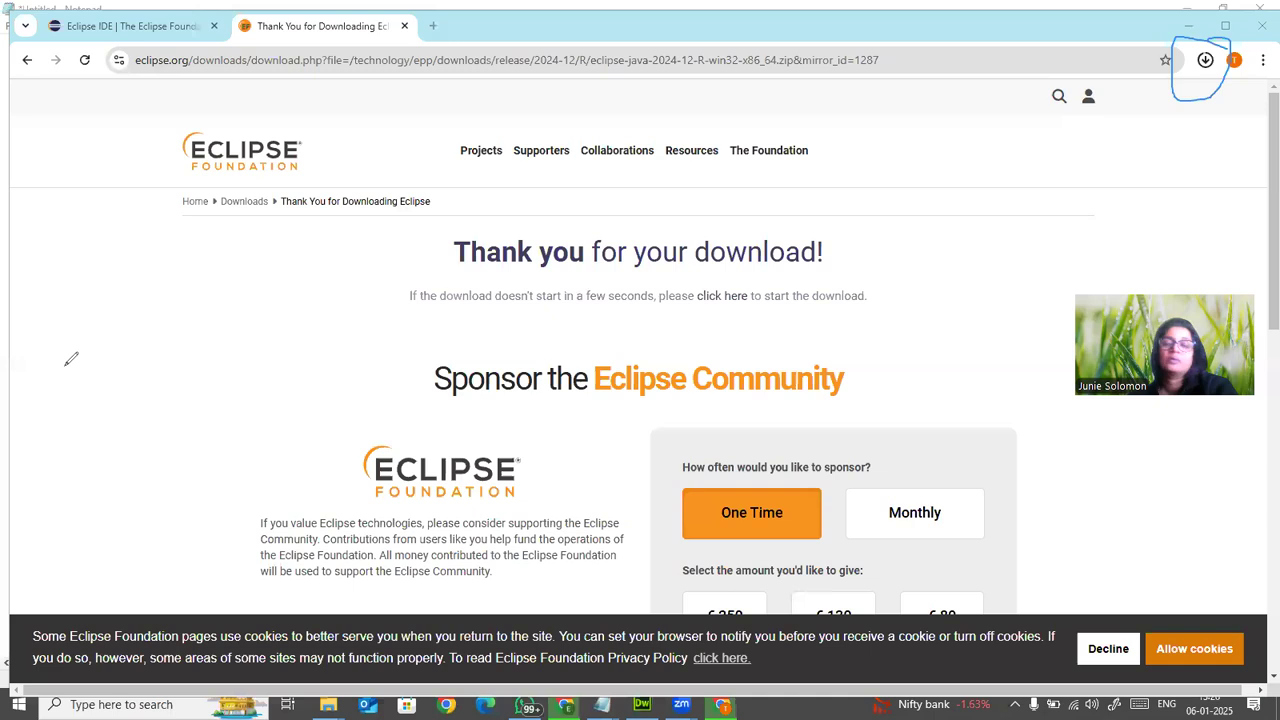
pyautogui.click(1203, 100)
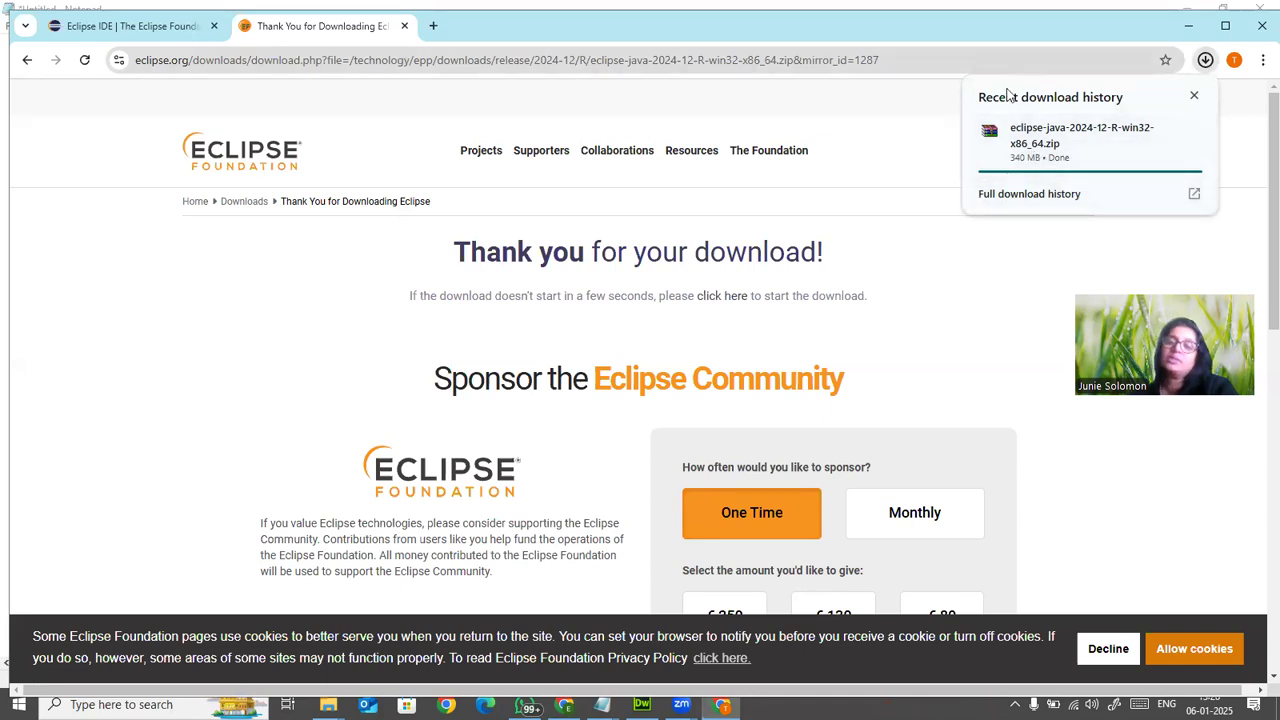
# Open the downloaded eclipse-java-2024-12-R-win32-x86_64.zip in WinRAR and dismiss the licence reminder
pyautogui.click(1205, 61)
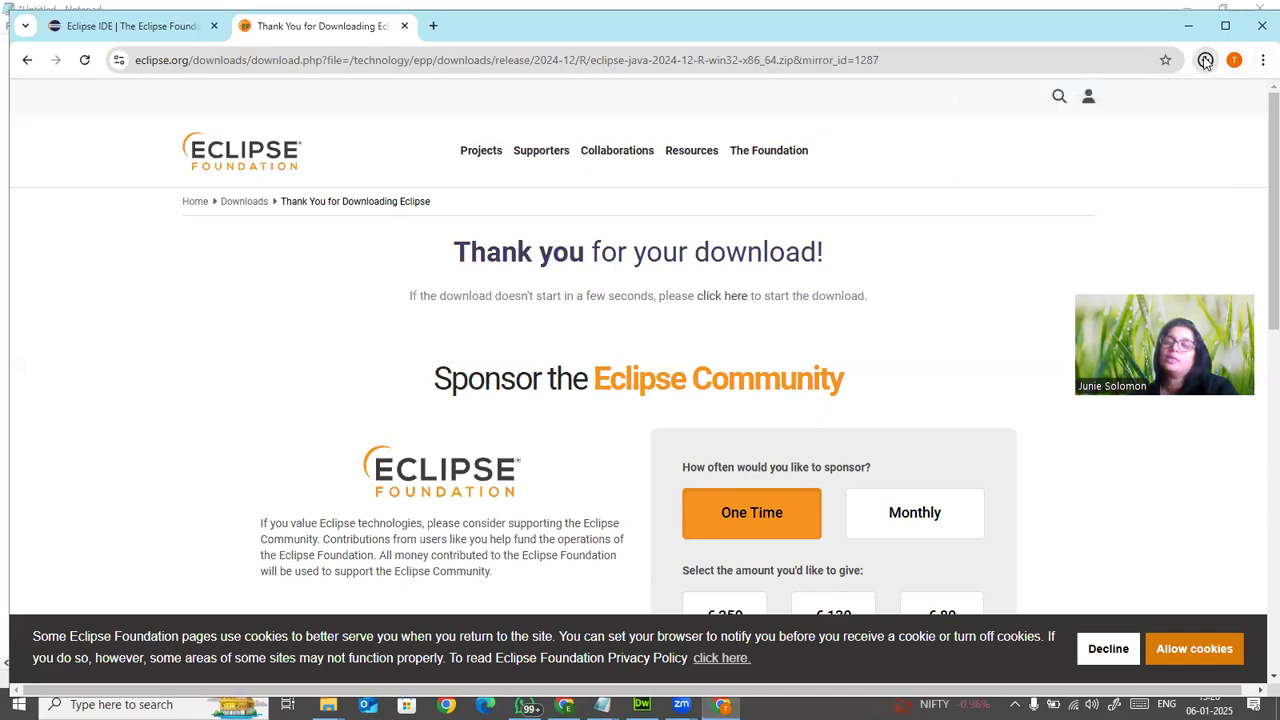
pyautogui.click(1205, 61)
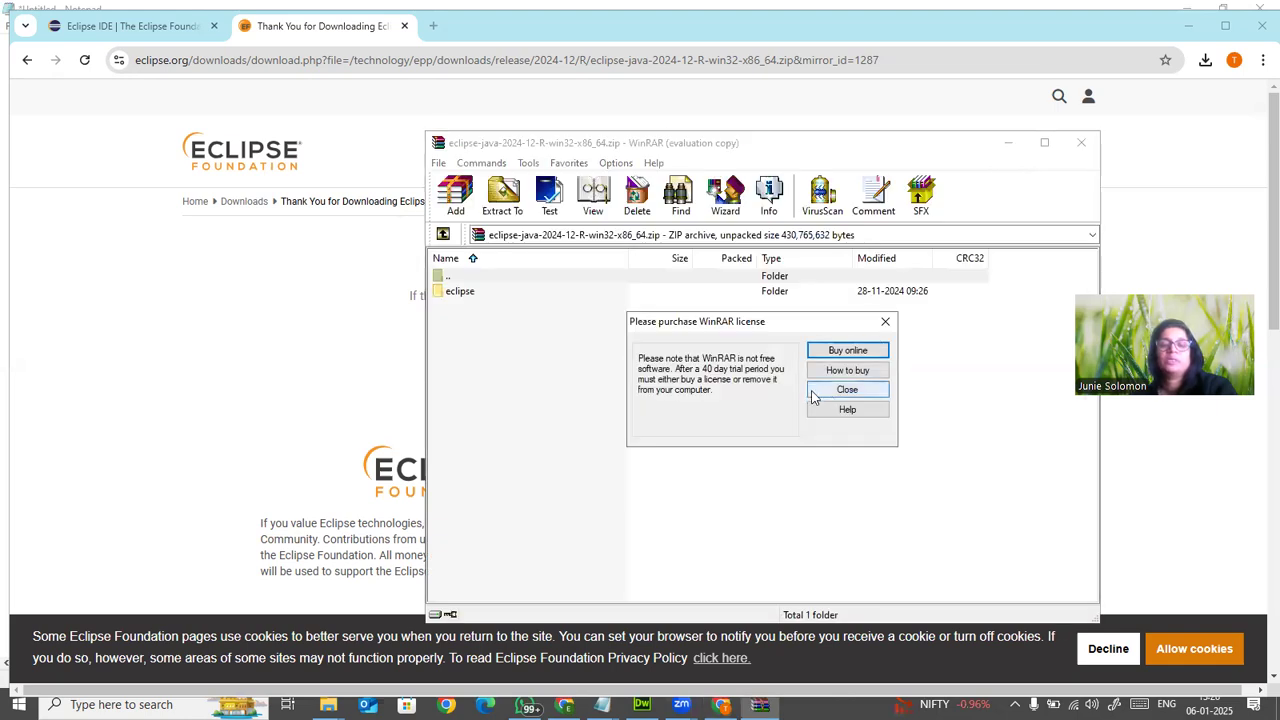
pyautogui.click(887, 321)
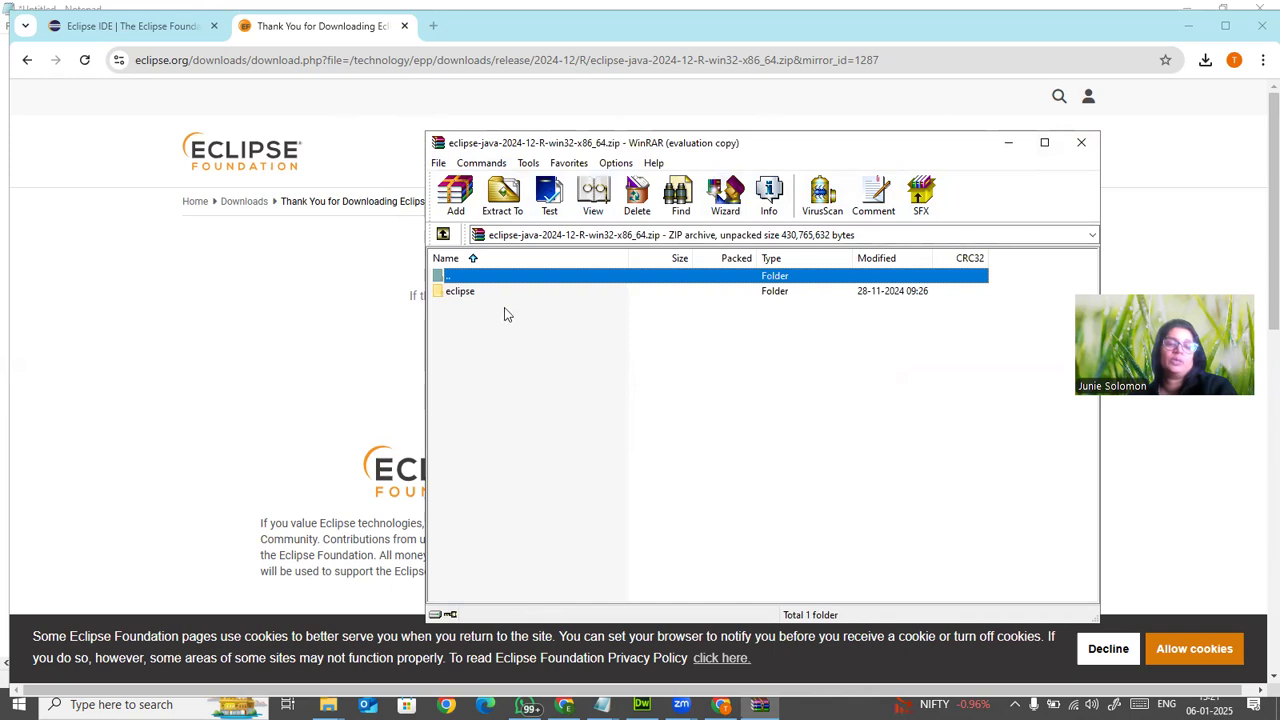
# Extract the Eclipse archive to the root of the Personal (E:) drive and close WinRAR
pyautogui.click(504, 198)
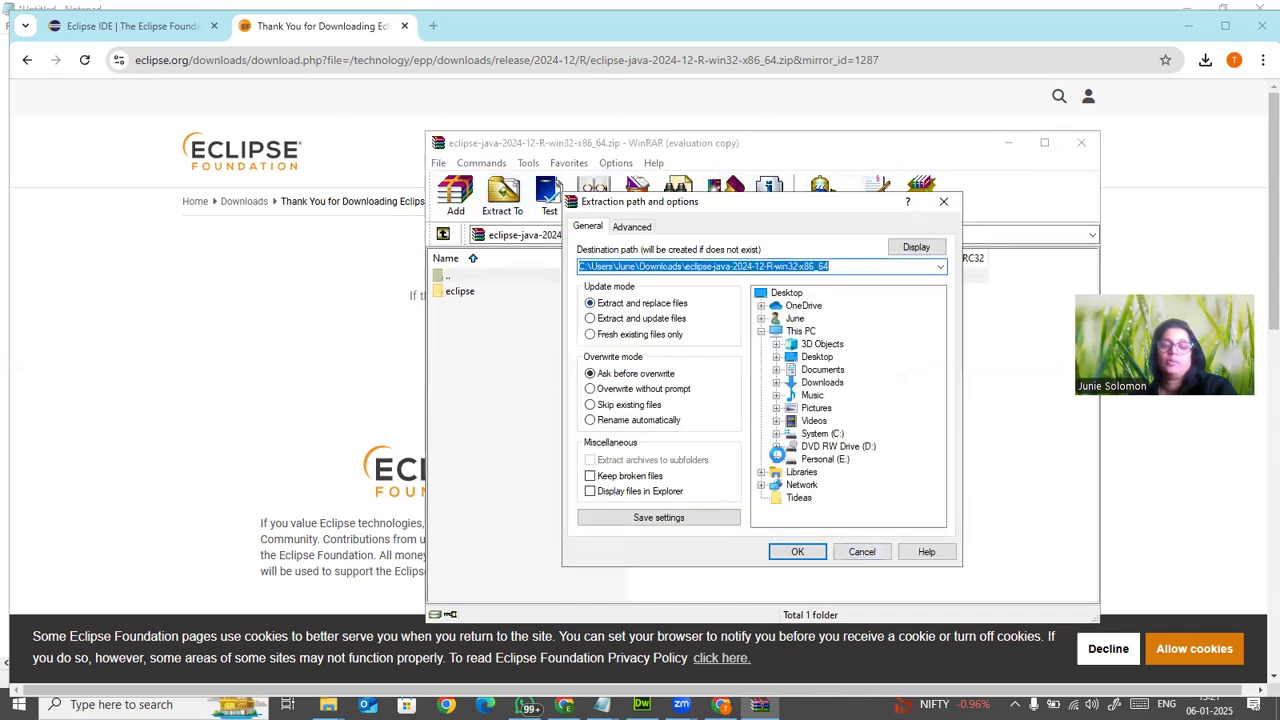
pyautogui.click(800, 459)
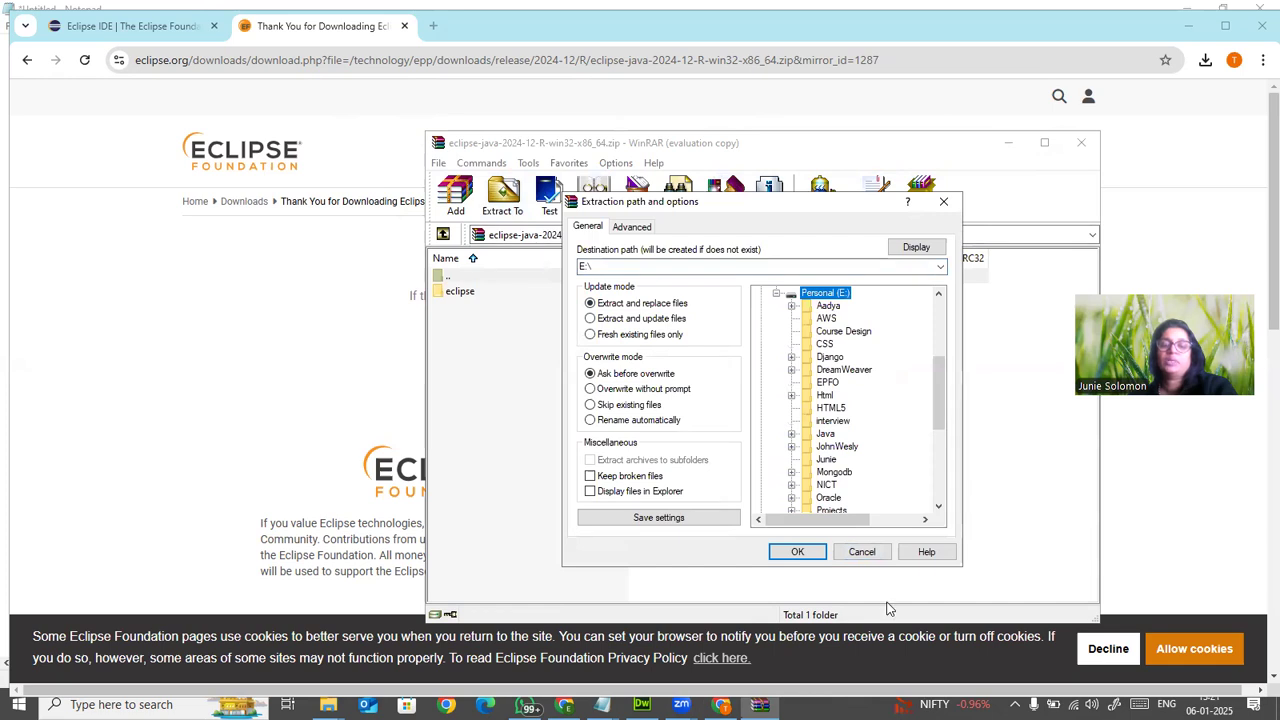
pyautogui.click(798, 552)
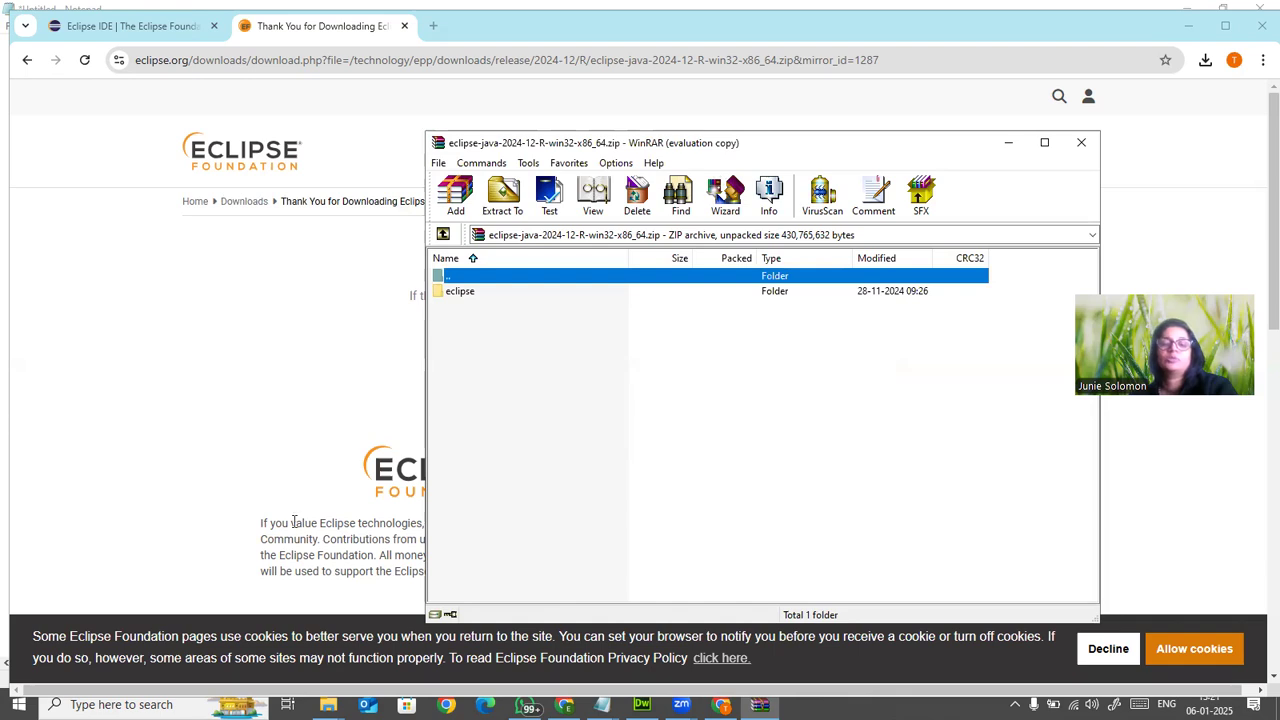
pyautogui.click(1081, 142)
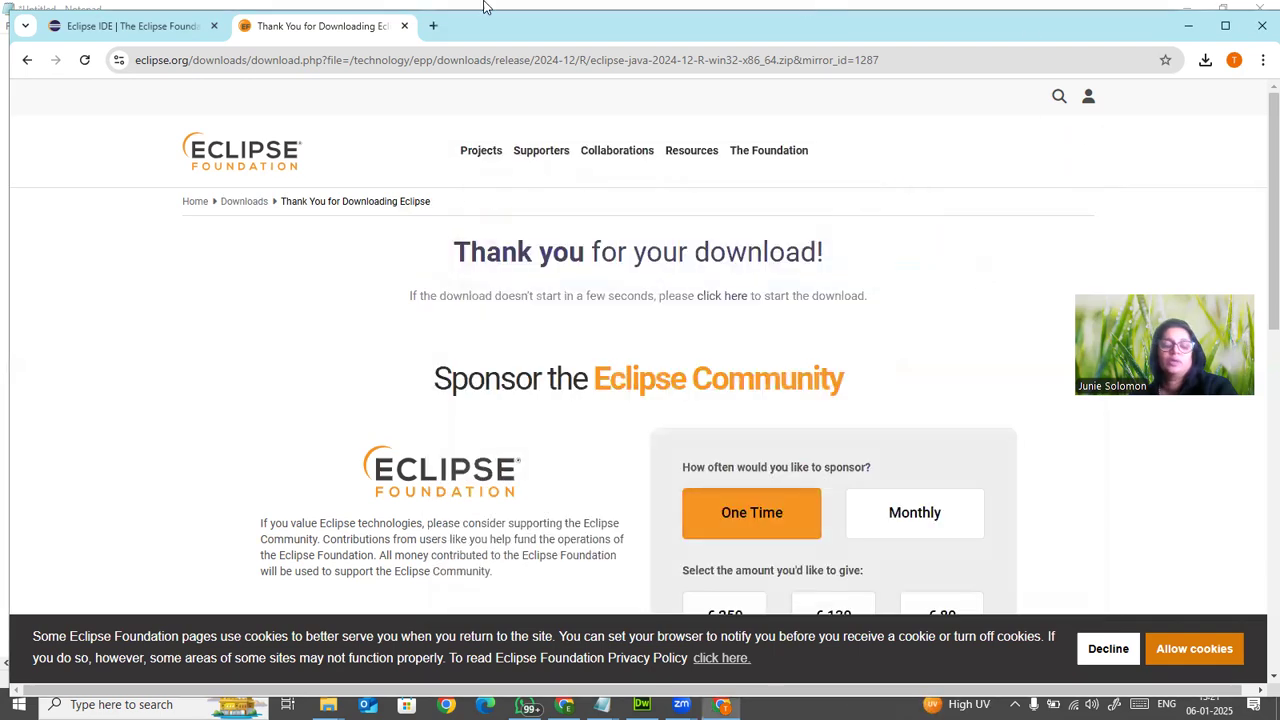
# Switch to File Explorer, open the eclipse folder on the Personal (E:) drive and start the eclipse application
pyautogui.moveTo(330, 704)
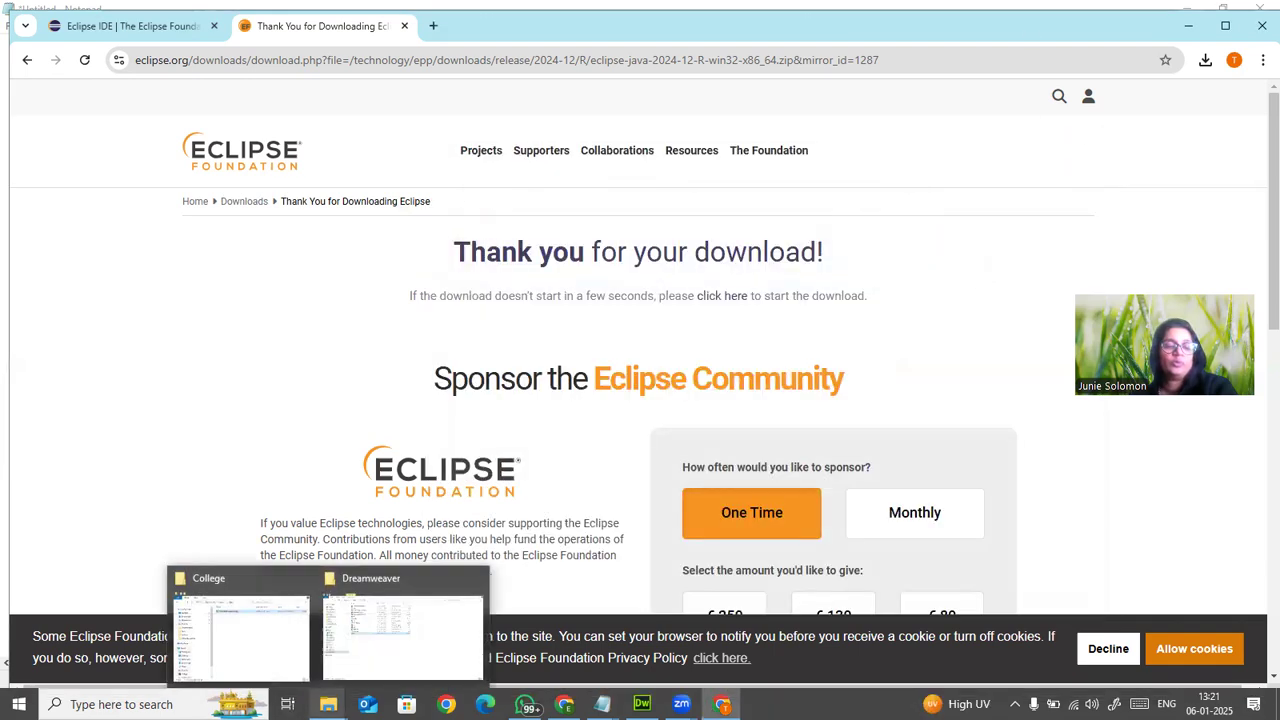
pyautogui.click(275, 654)
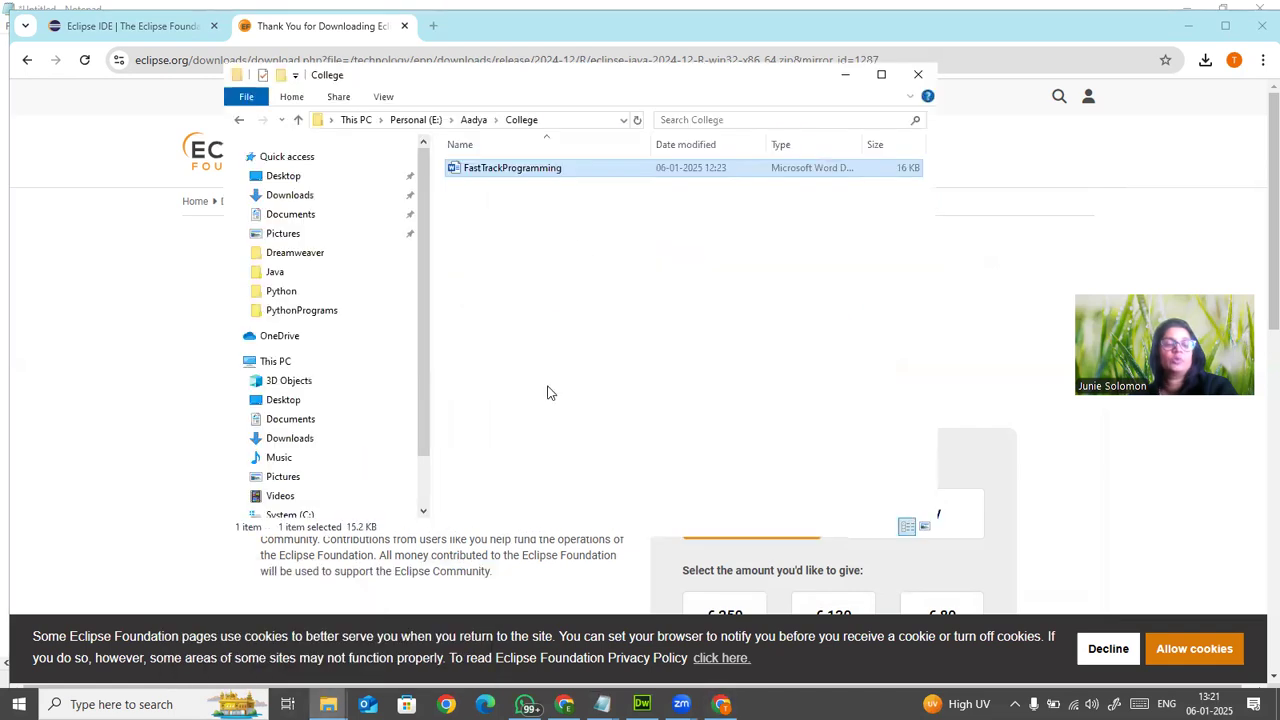
pyautogui.click(881, 75)
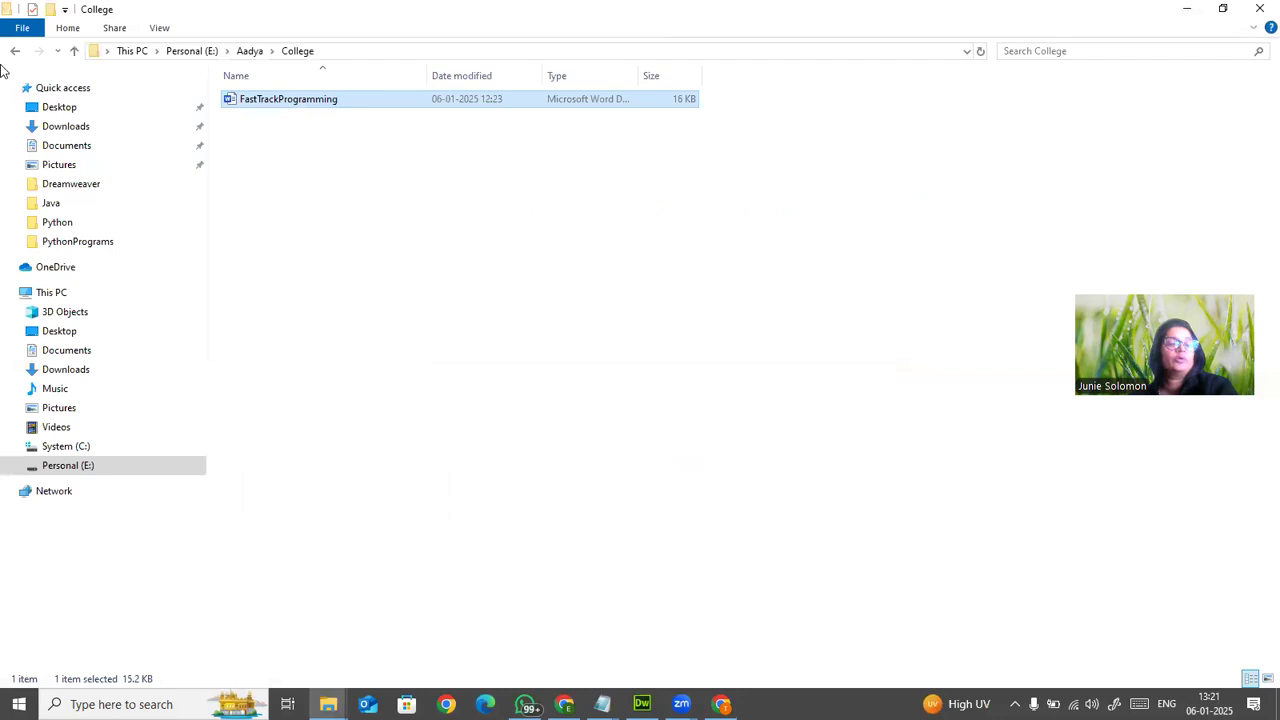
pyautogui.click(75, 474)
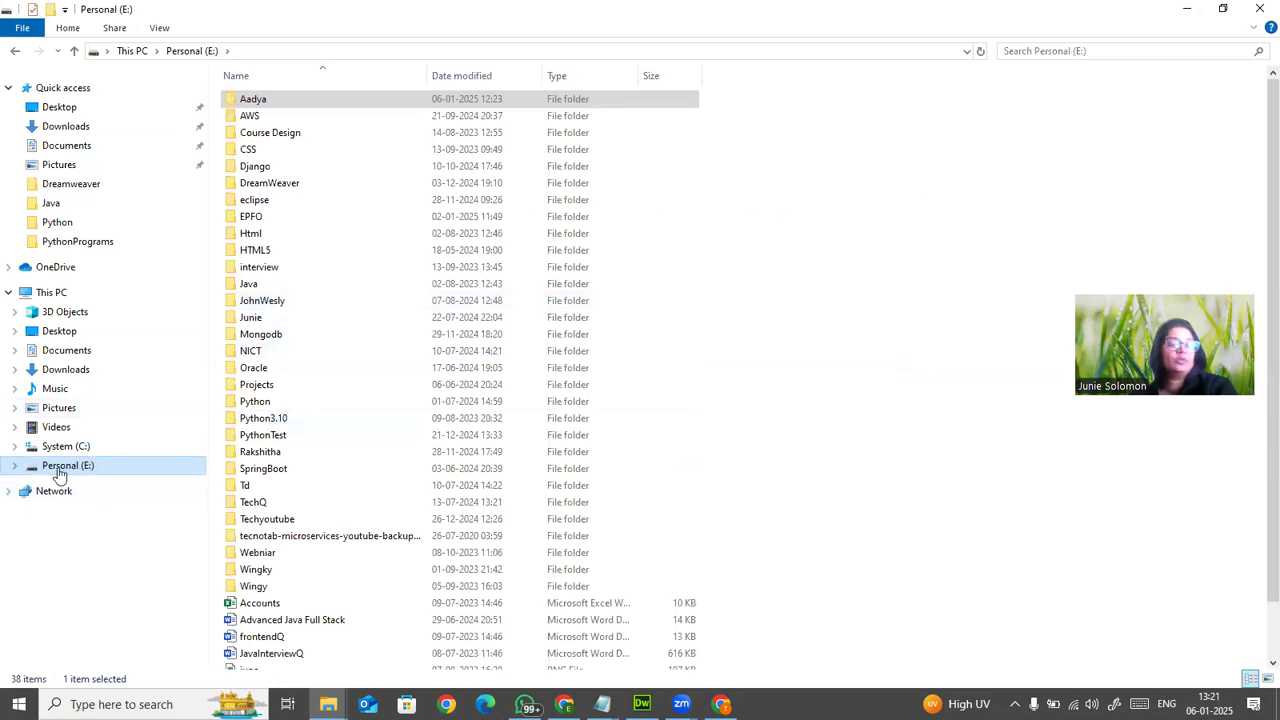
pyautogui.scroll(-1, 320, 378)
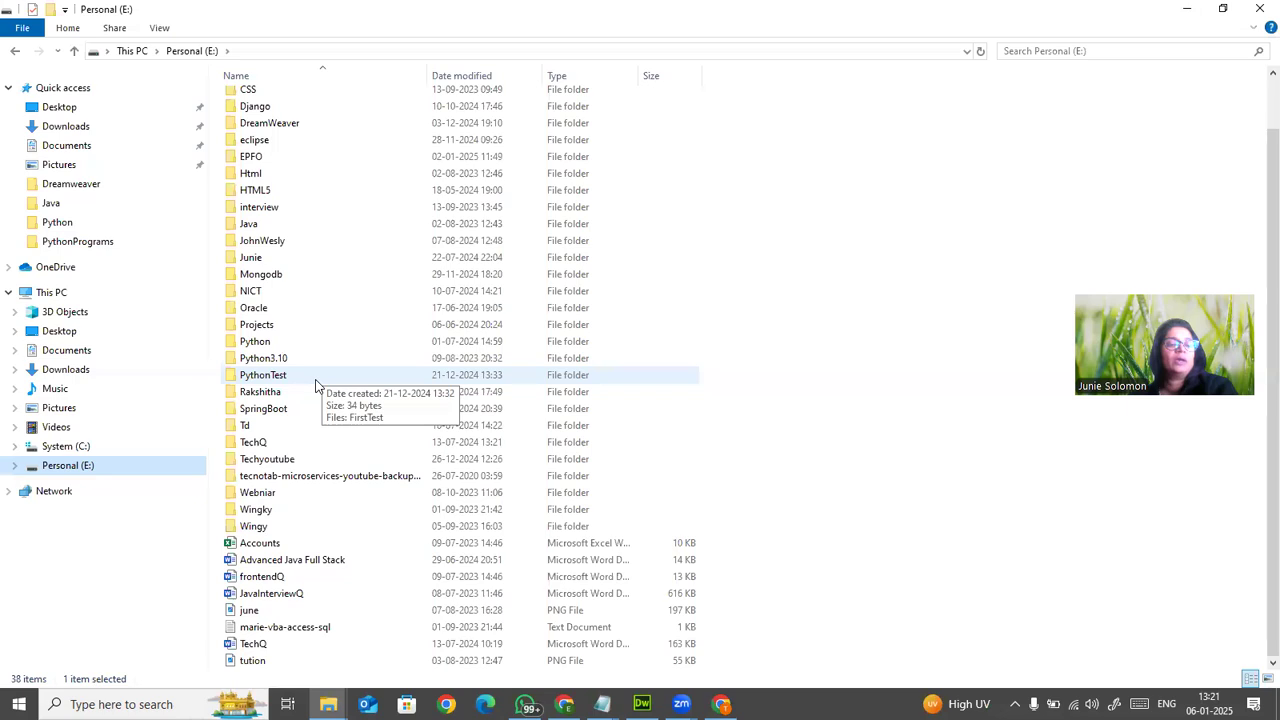
pyautogui.doubleClick(256, 141)
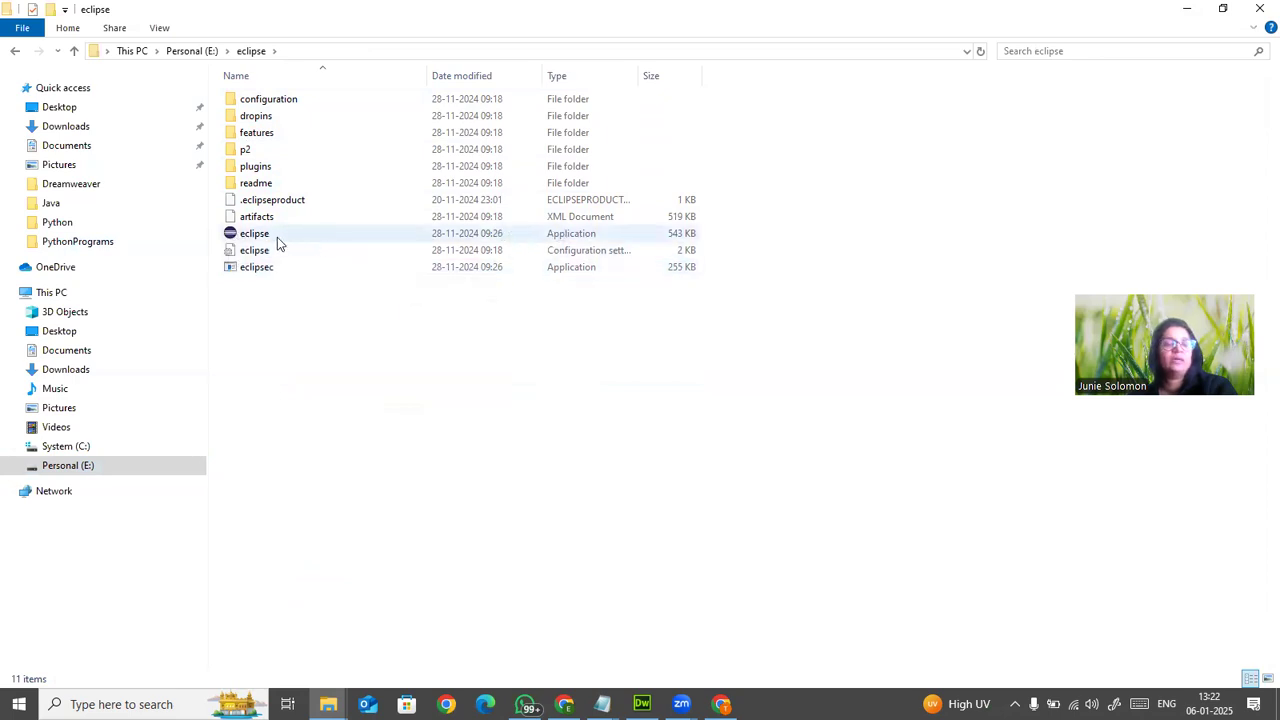
pyautogui.click(241, 236)
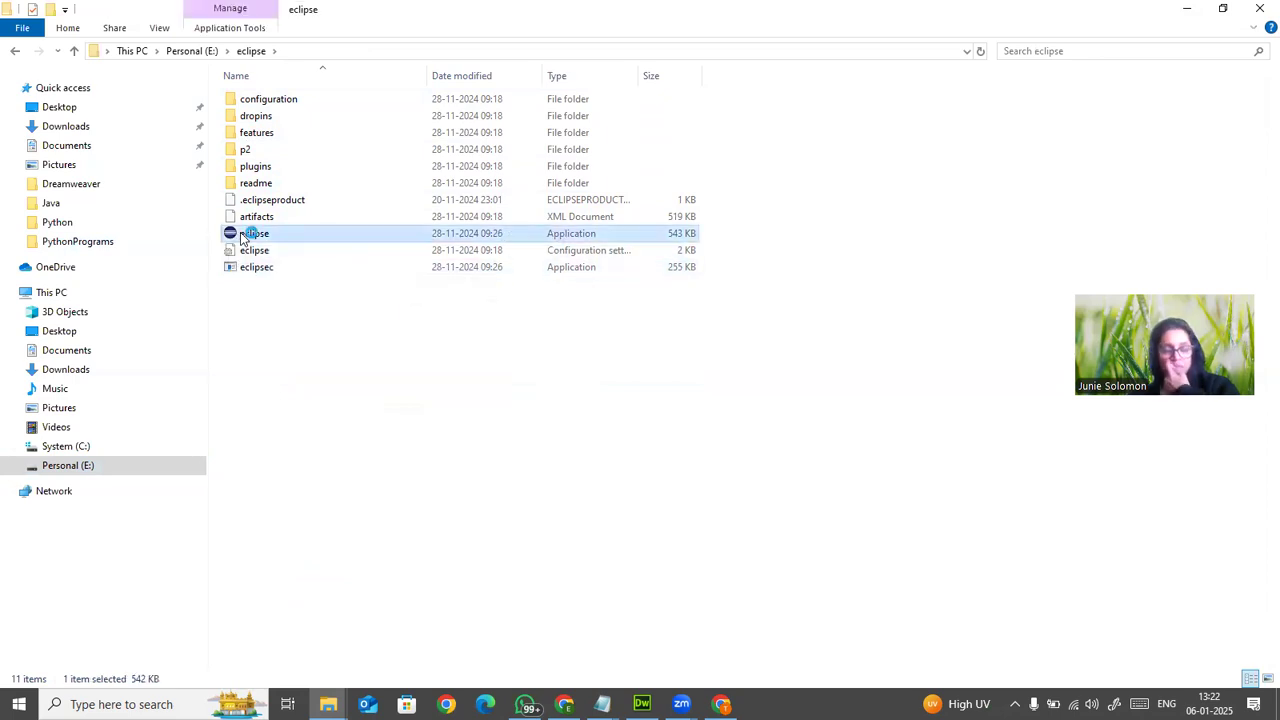
pyautogui.doubleClick(241, 236)
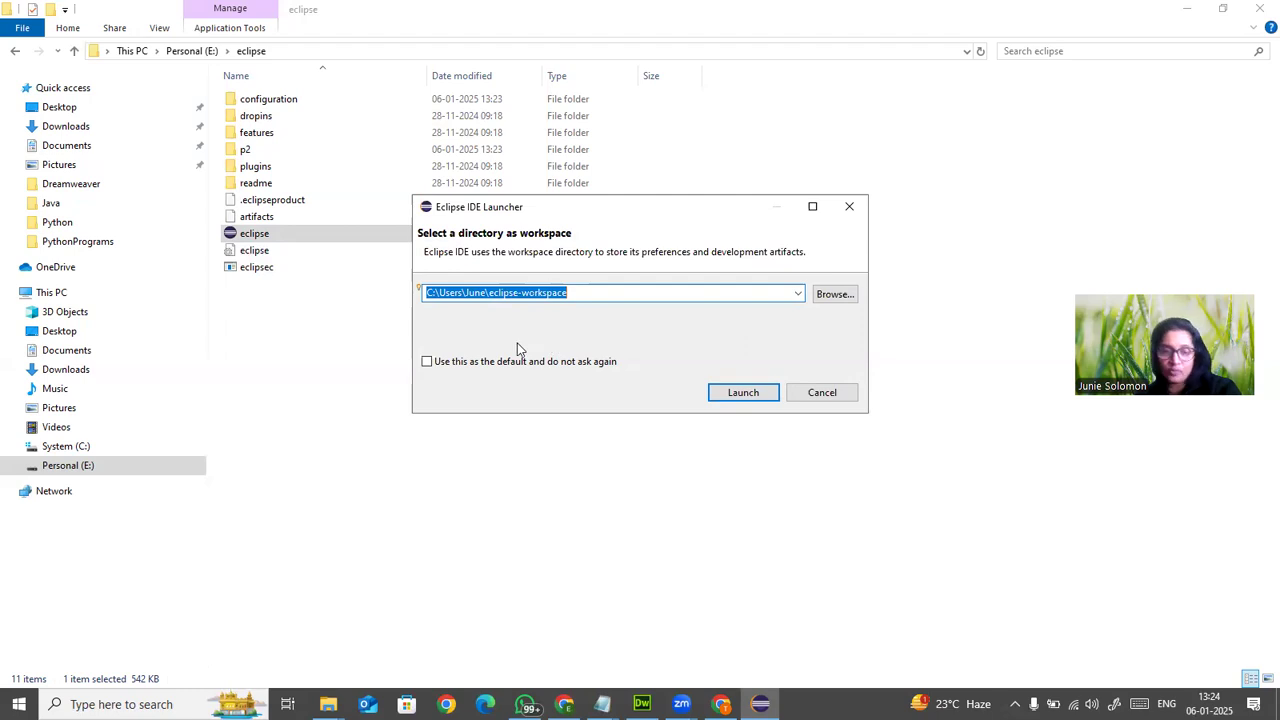
# Browse for a workspace directory and create a folder named EclipseTesting inside E:\Aadya
pyautogui.click(845, 296)
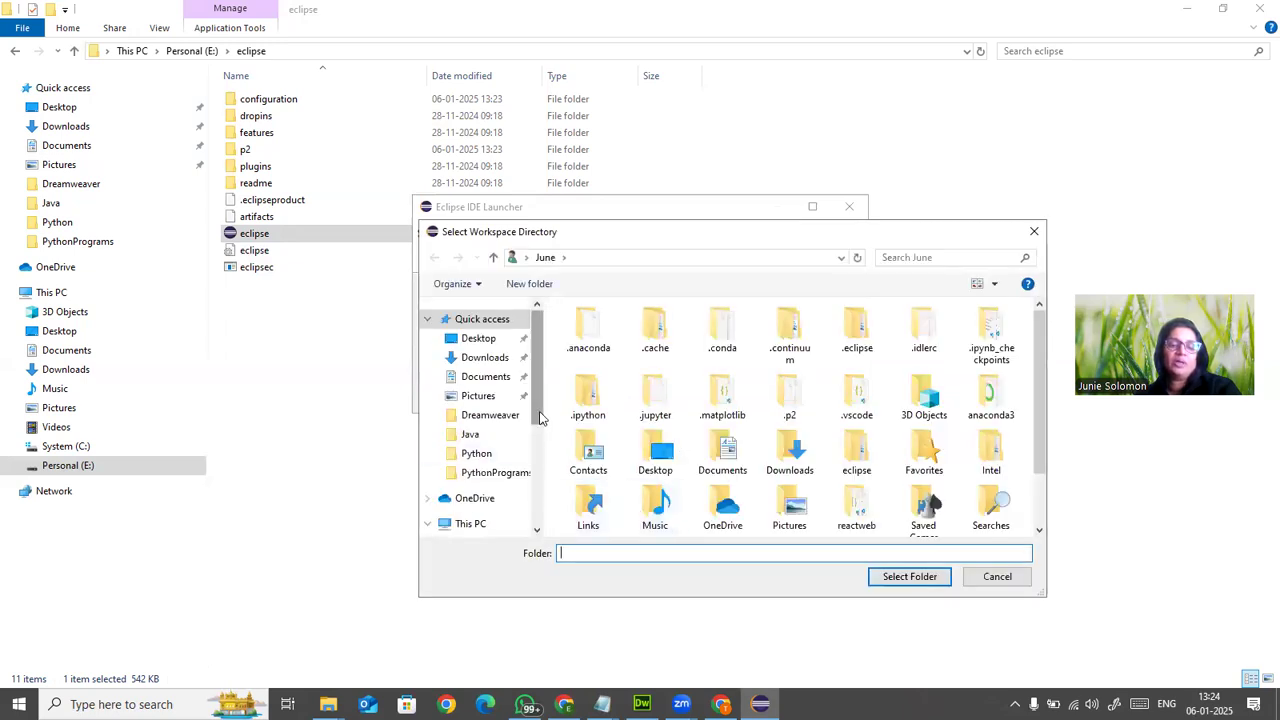
pyautogui.scroll(-2, 520, 410)
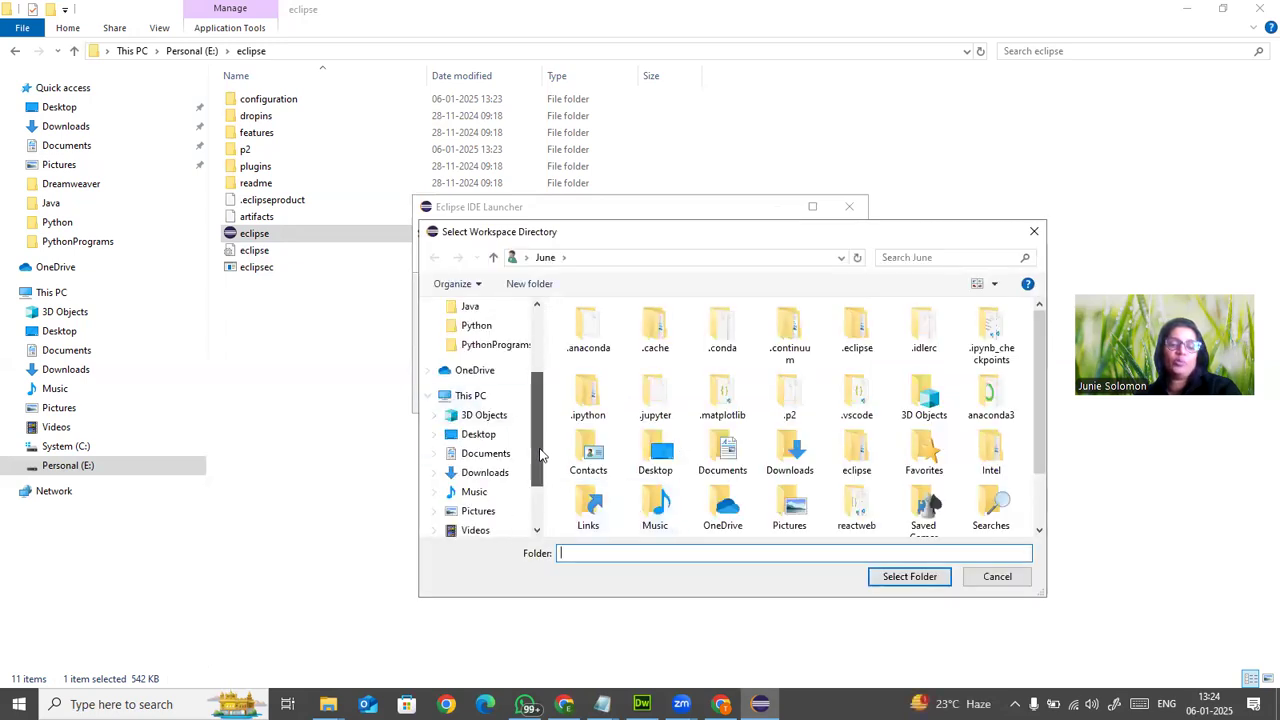
pyautogui.scroll(-2, 505, 450)
pyautogui.click(490, 486)
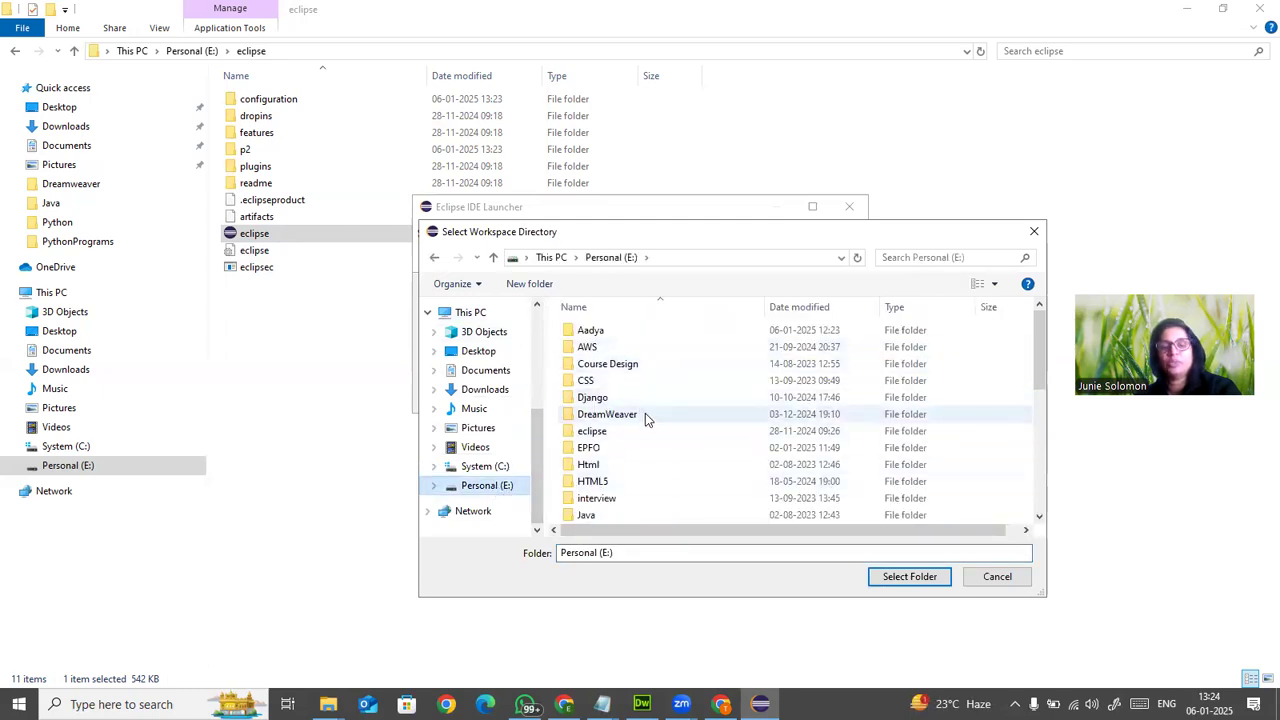
pyautogui.doubleClick(600, 332)
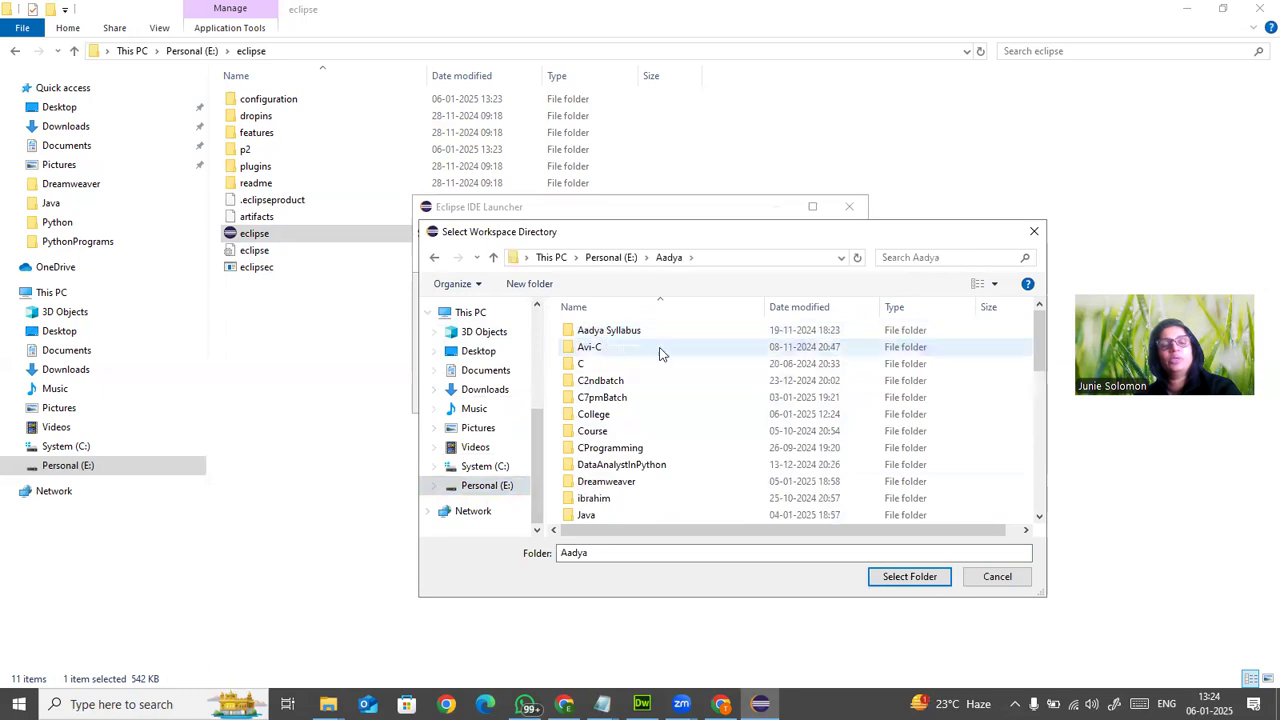
pyautogui.click(535, 287)
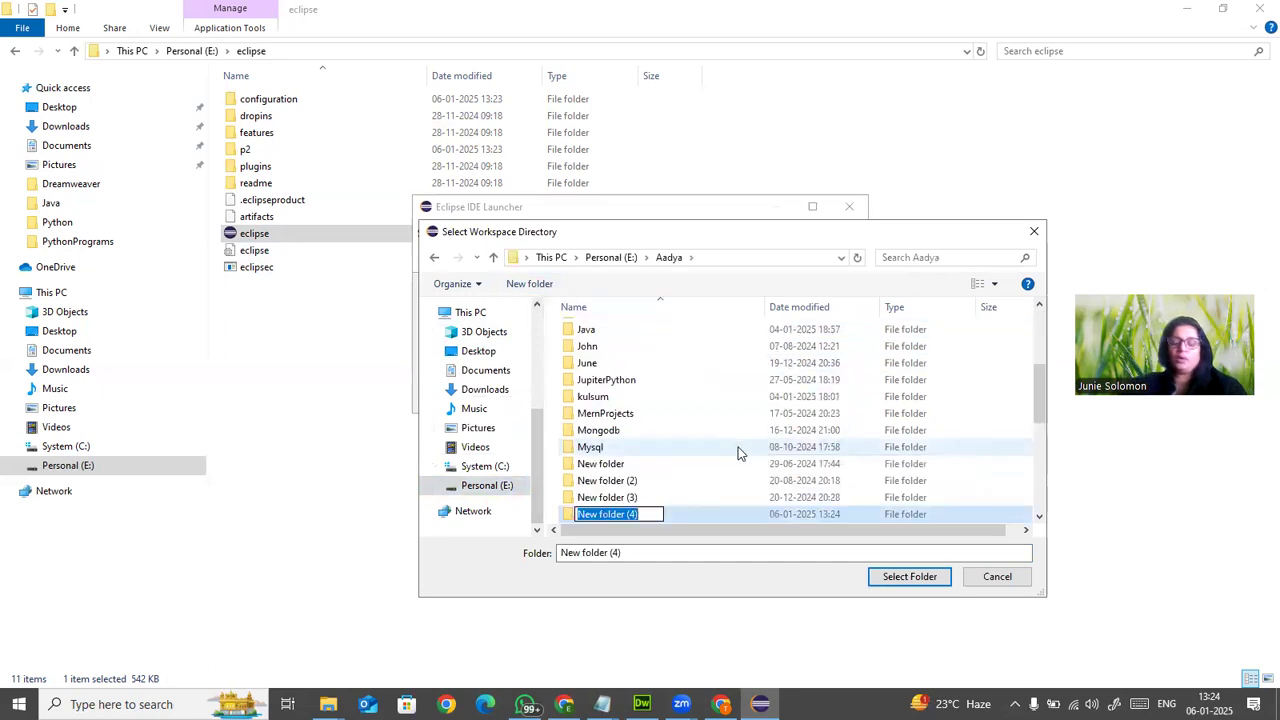
pyautogui.write('Ecl')
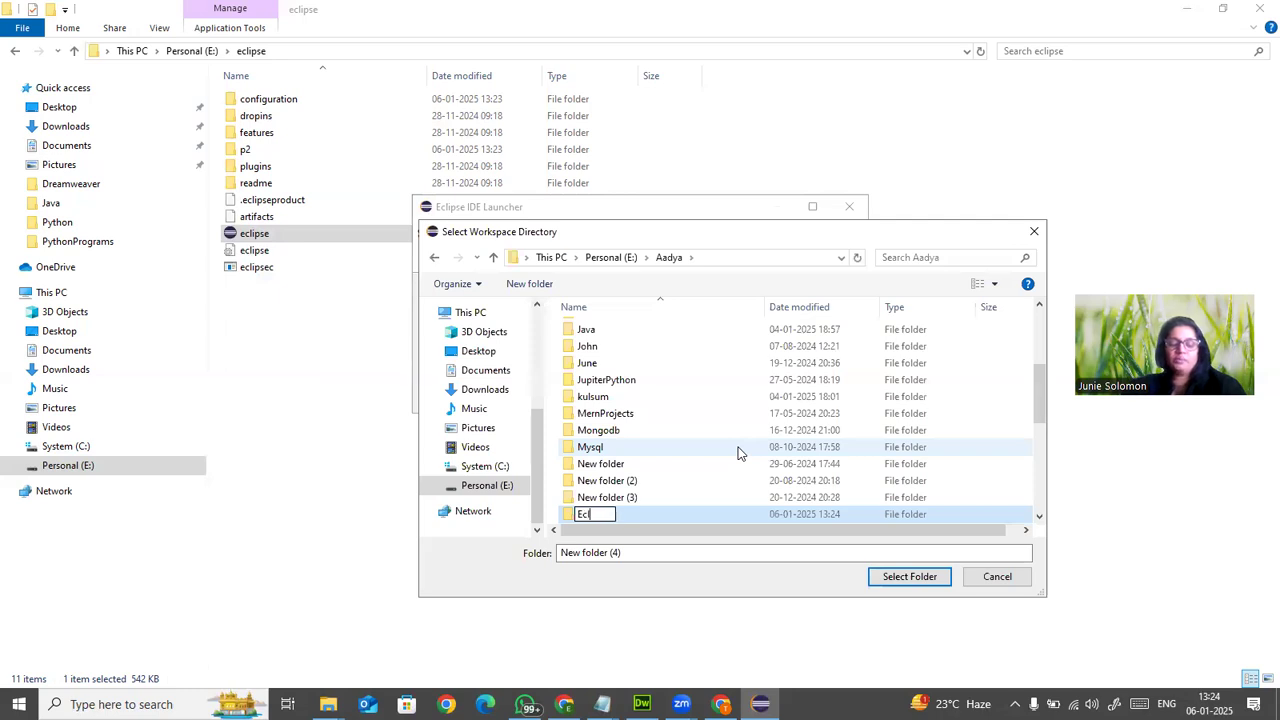
pyautogui.write('ipse')
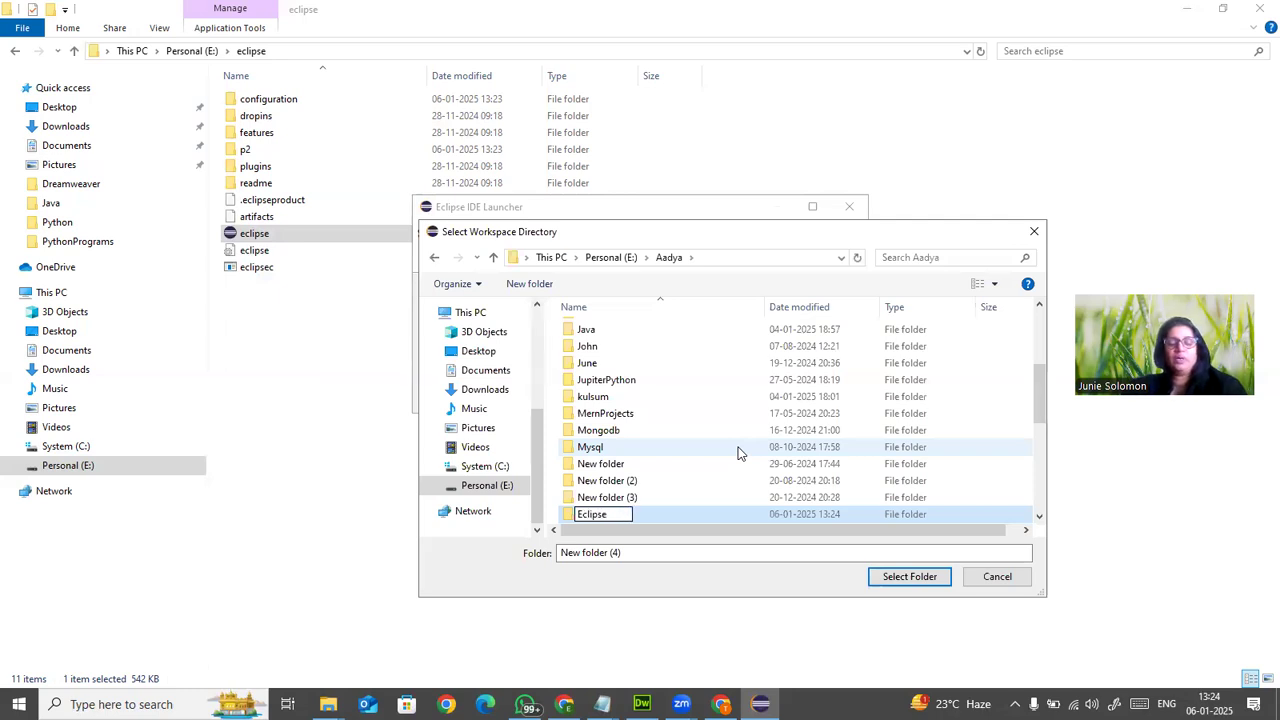
pyautogui.write('Testing')
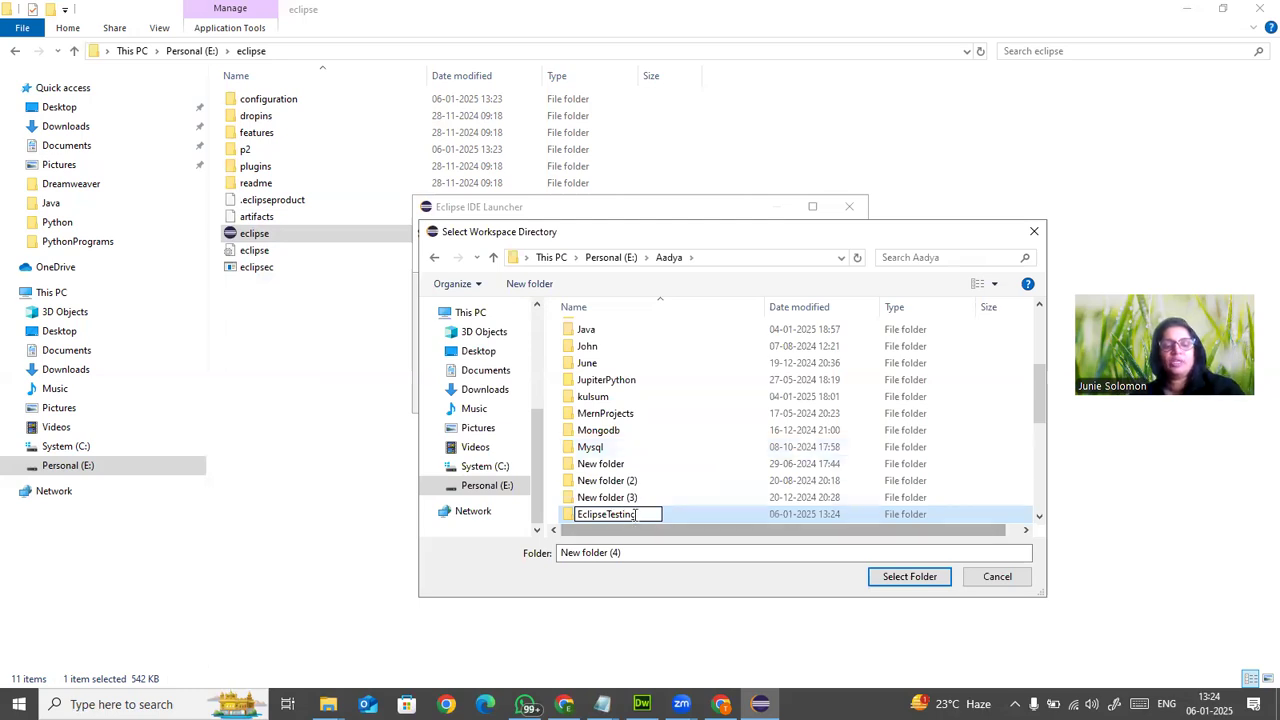
# Choose E:\Aadya\EclipseTesting as the workspace directory and launch Eclipse with it
pyautogui.doubleClick(603, 514)
pyautogui.doubleClick(604, 514)
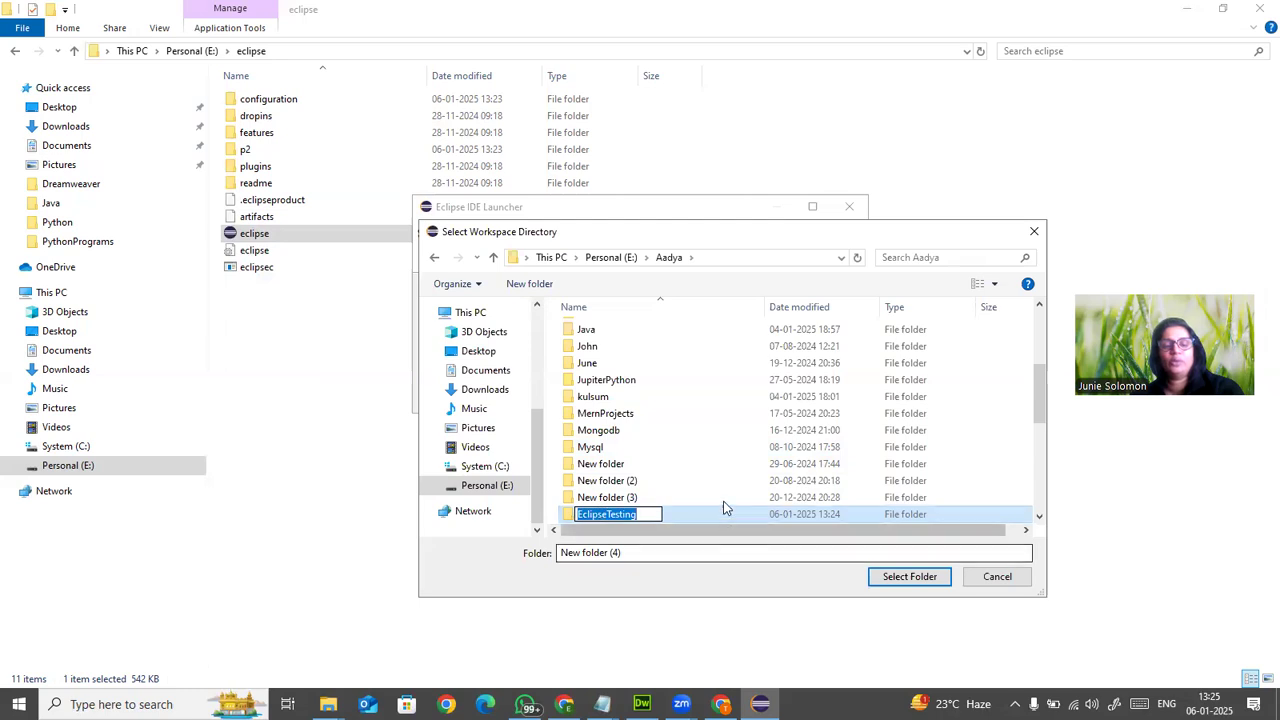
pyautogui.doubleClick(611, 515)
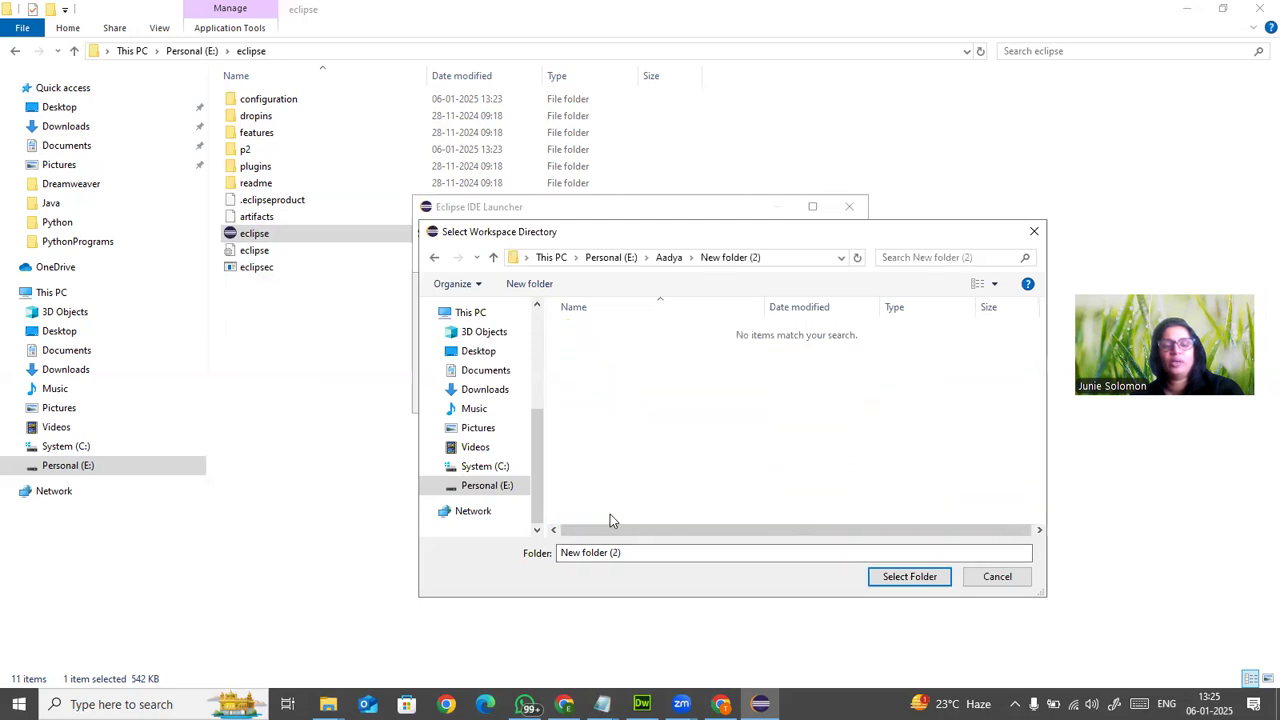
pyautogui.click(667, 258)
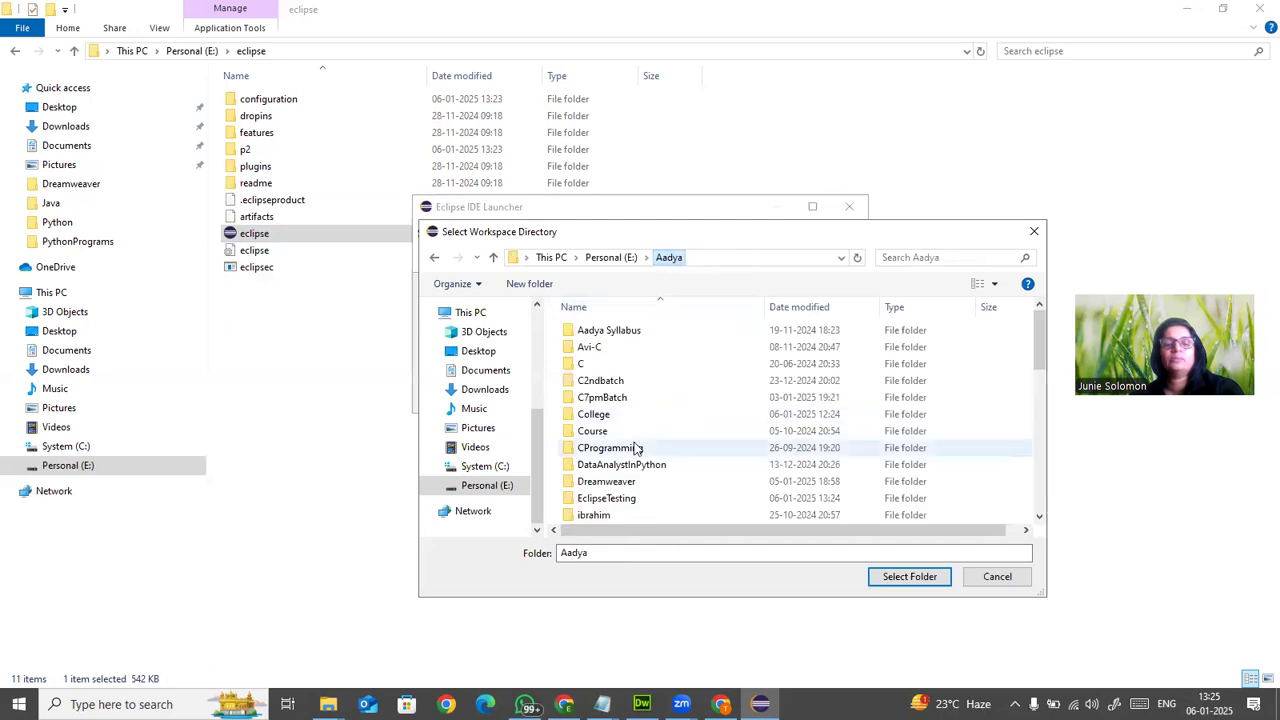
pyautogui.click(603, 383)
pyautogui.press('e')
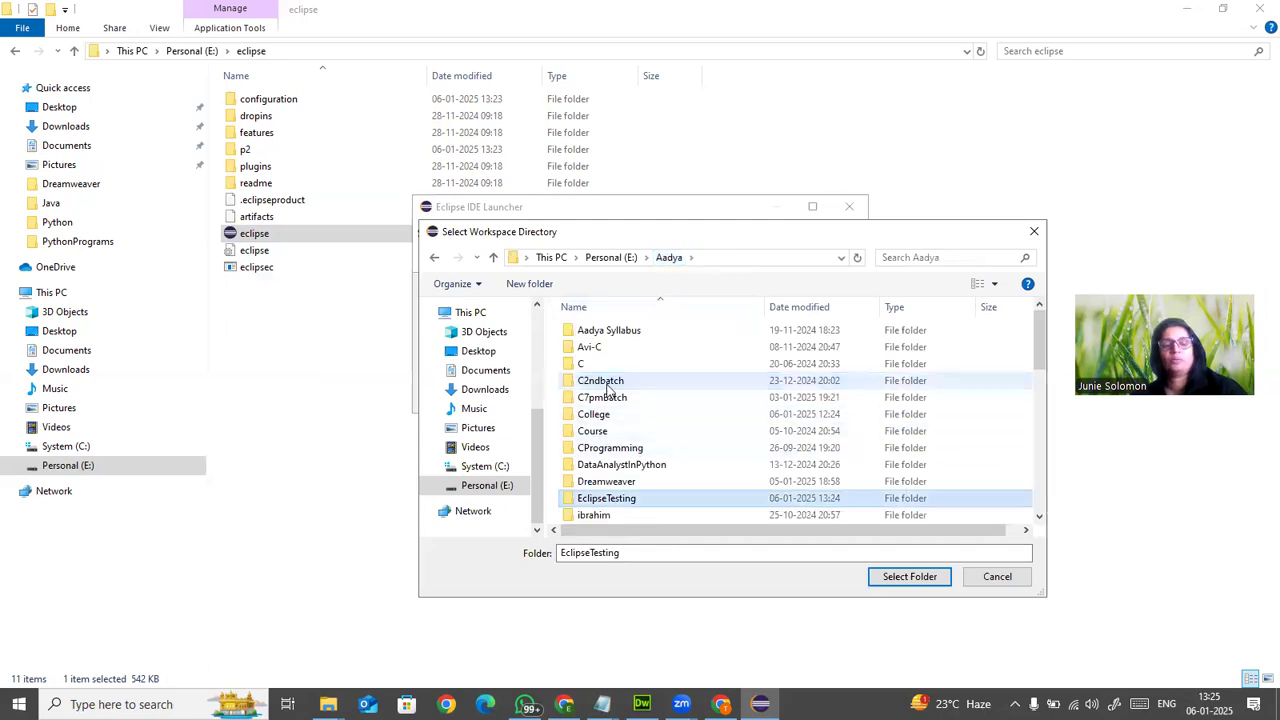
pyautogui.doubleClick(616, 500)
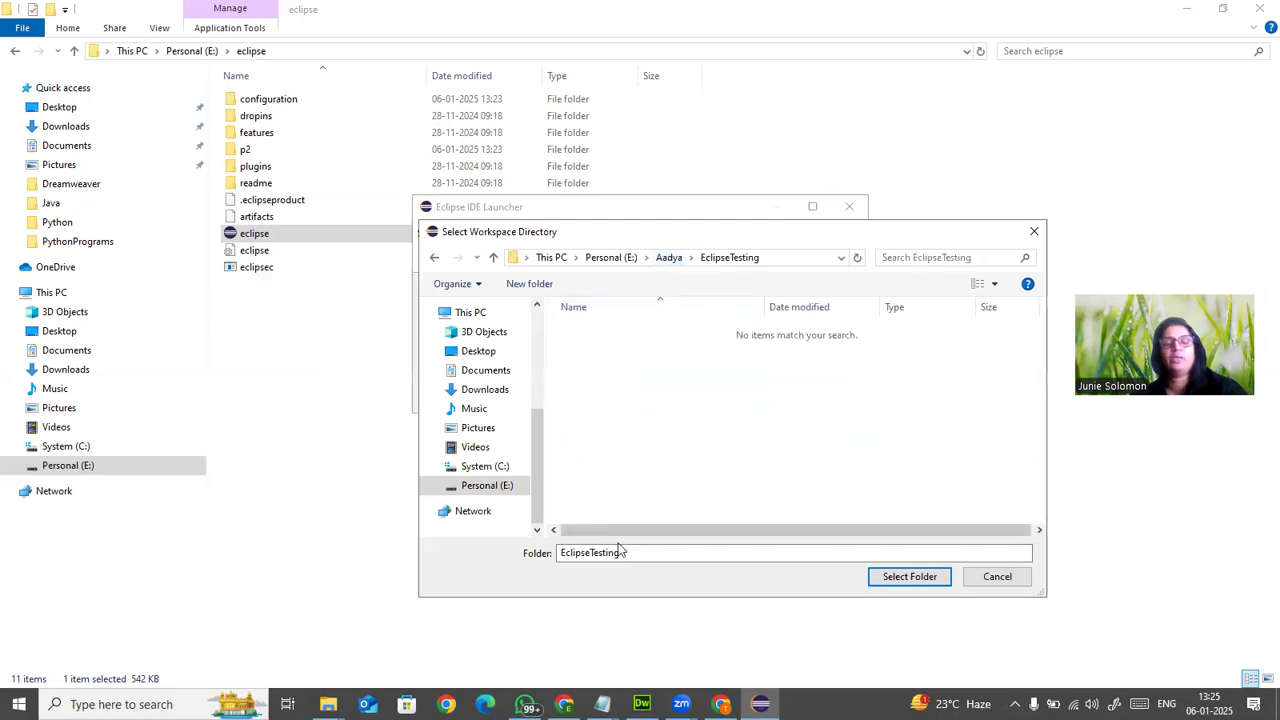
pyautogui.click(910, 578)
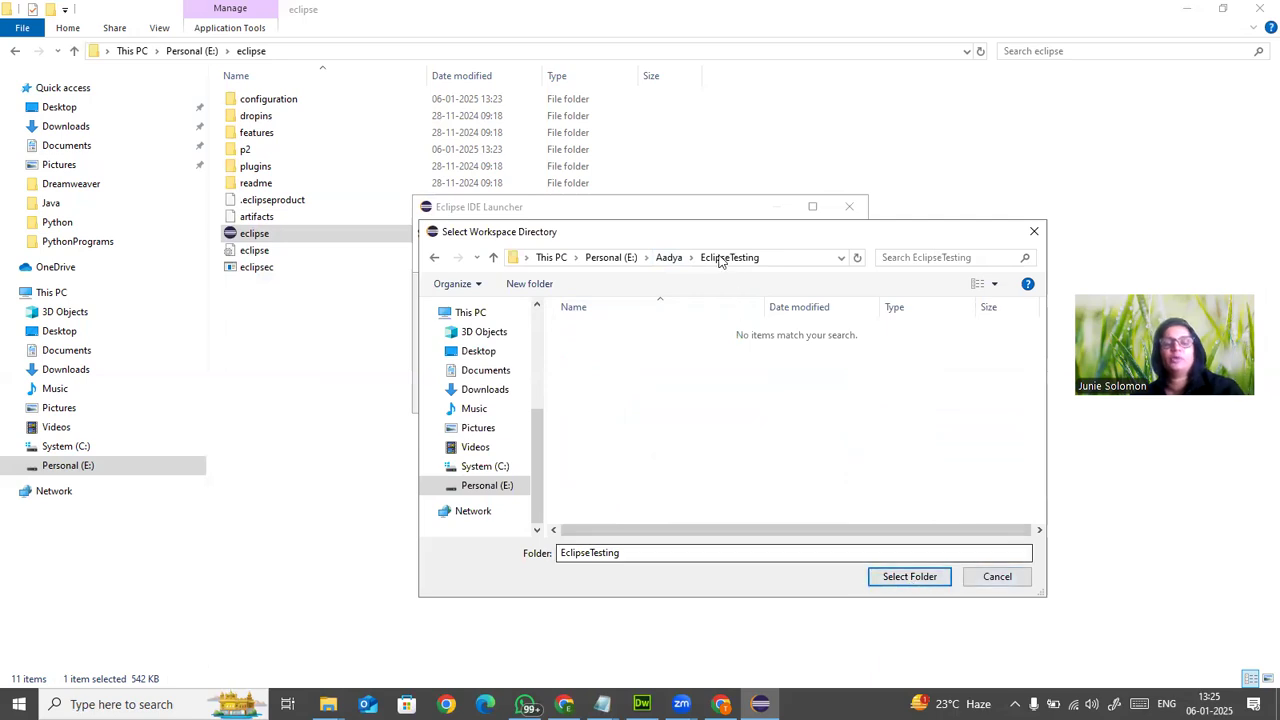
pyautogui.click(914, 578)
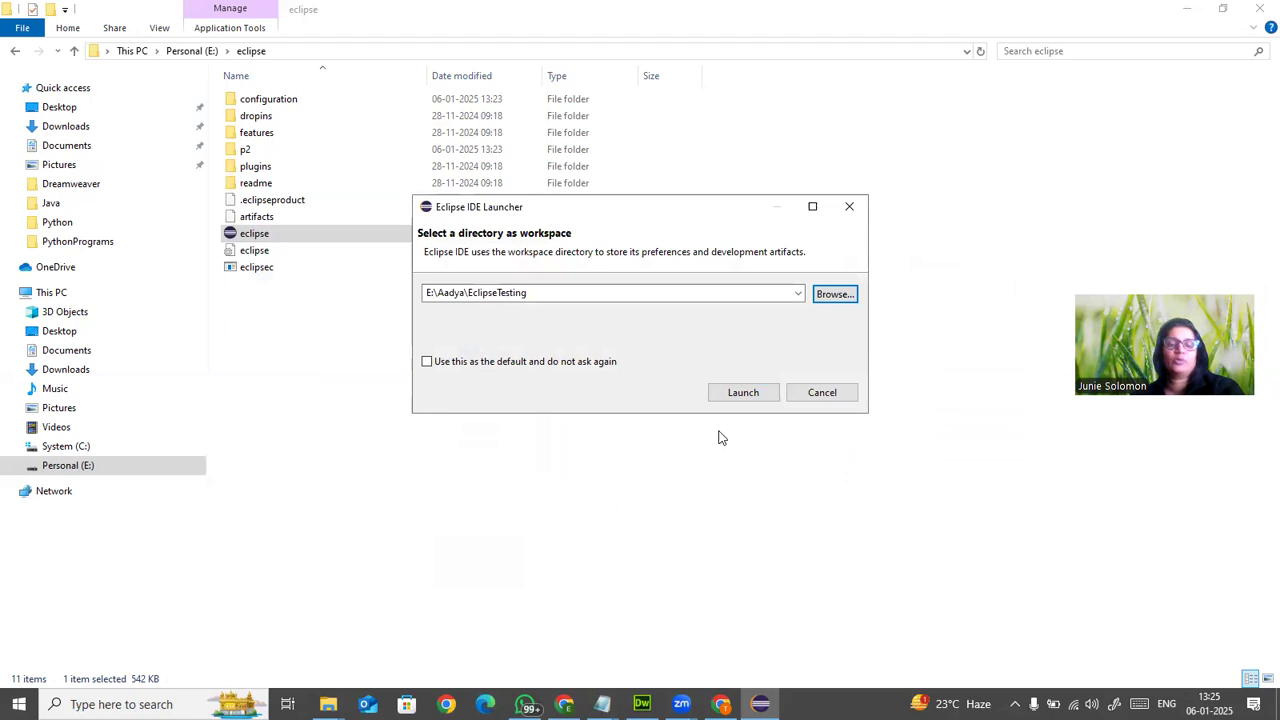
pyautogui.click(744, 394)
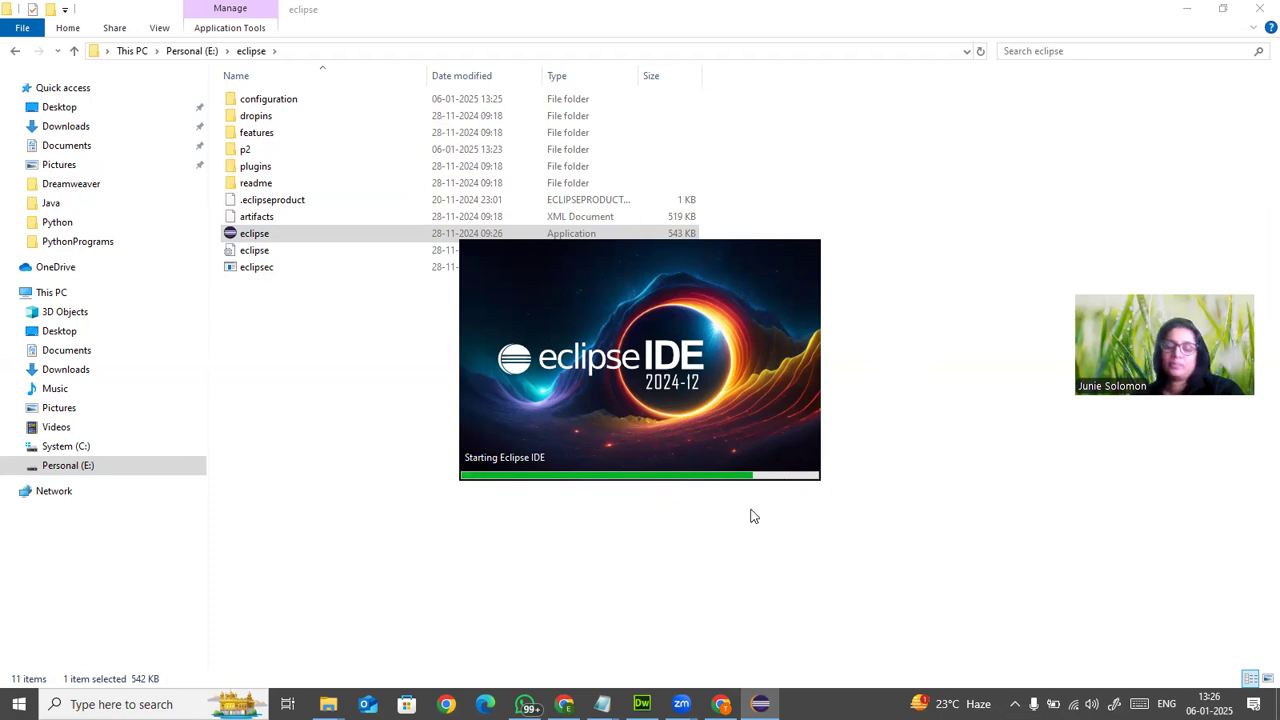
# Close the Welcome page and cancel the Microsoft Defender exclusion check
pyautogui.click(841, 96)
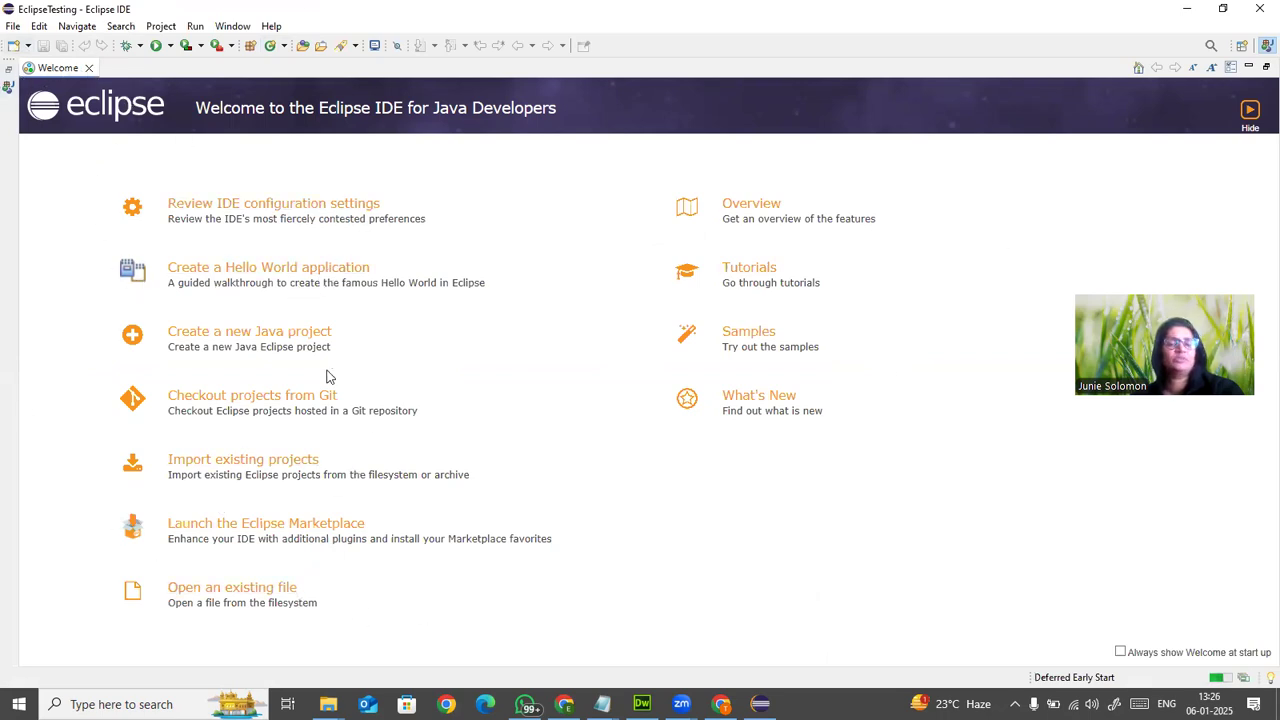
pyautogui.click(88, 67)
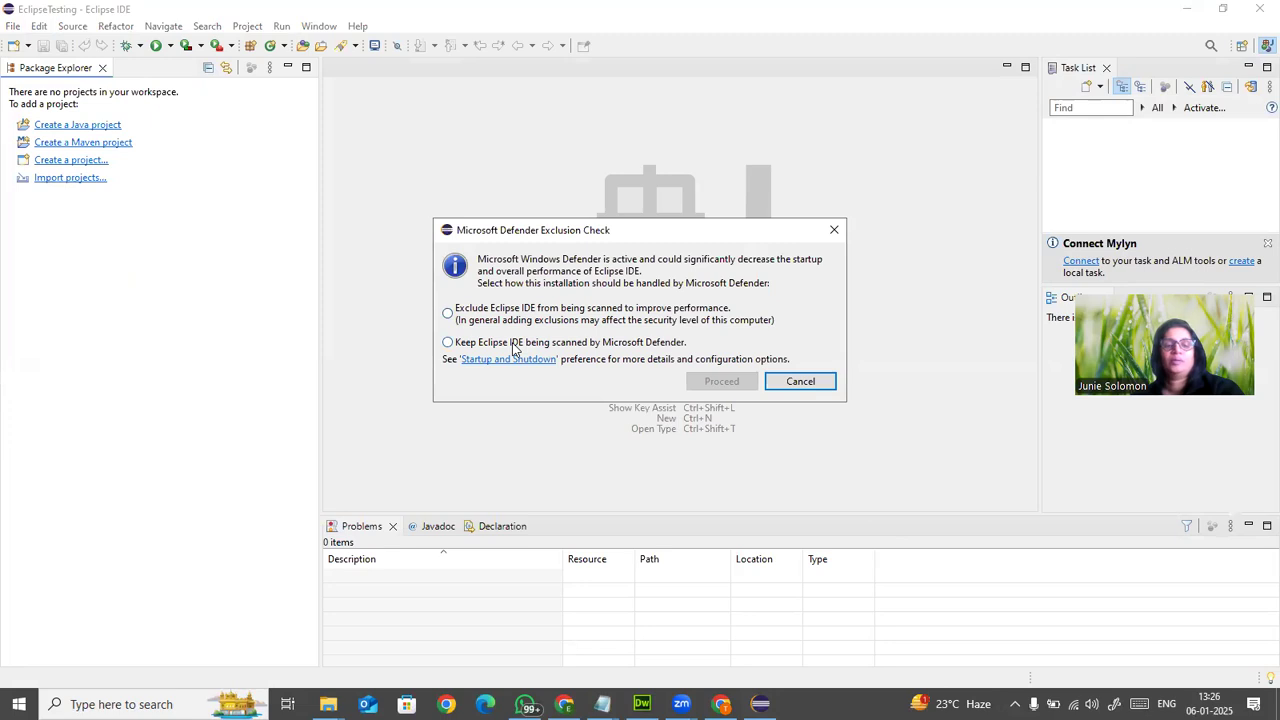
pyautogui.click(796, 380)
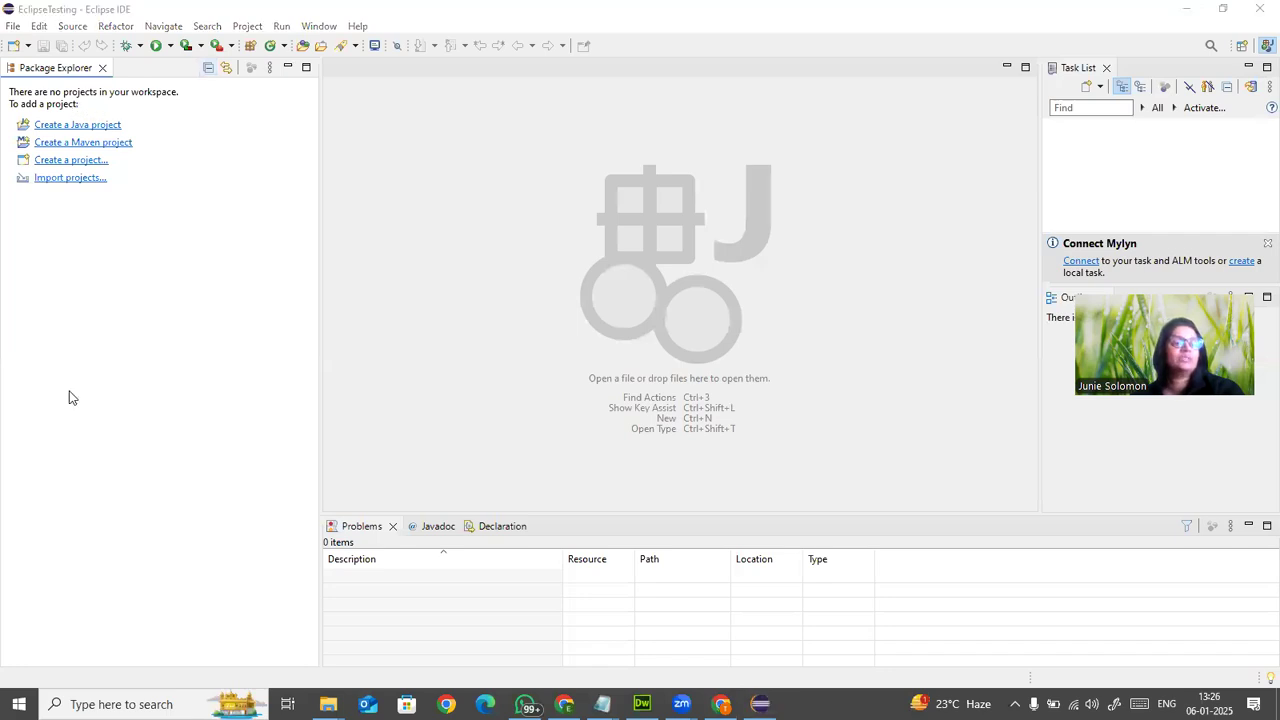
pyautogui.moveTo(272, 154)
pyautogui.mouseDown()
pyautogui.moveTo(97, 14)
pyautogui.moveTo(63, 360)
pyautogui.moveTo(283, 317)
pyautogui.moveTo(286, 72)
pyautogui.mouseUp()
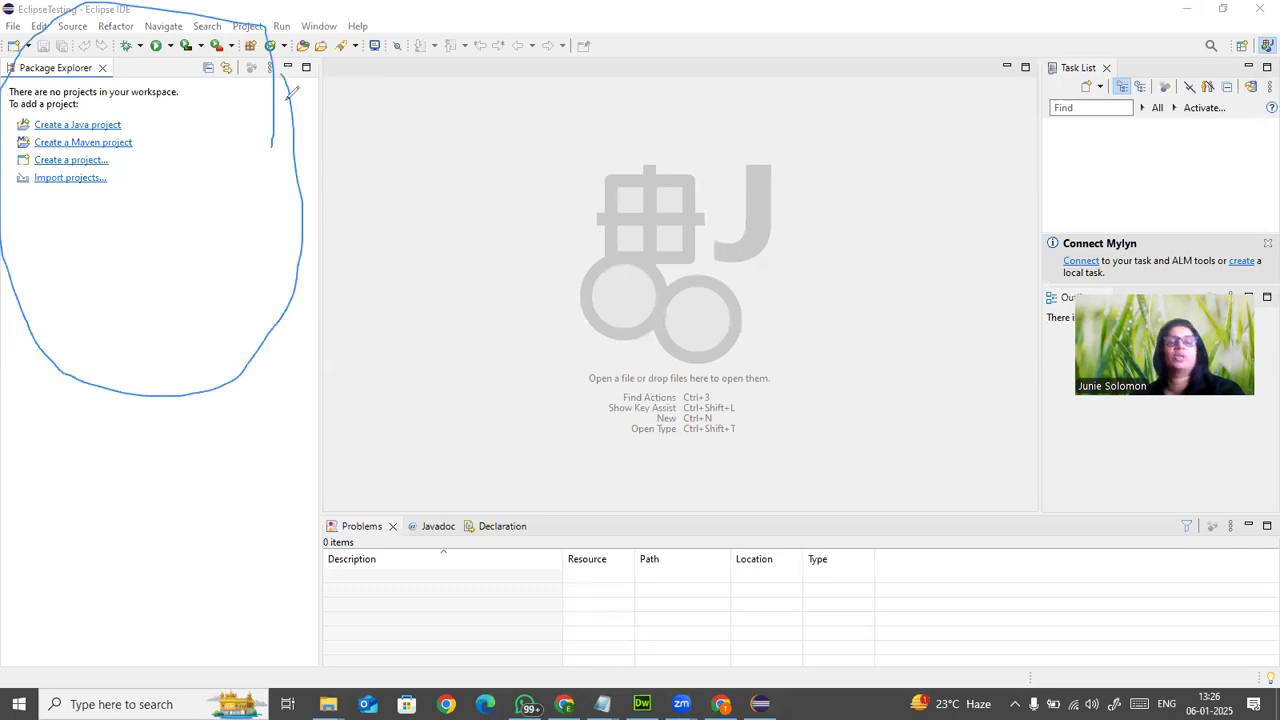
pyautogui.moveTo(965, 108)
pyautogui.mouseDown()
pyautogui.moveTo(677, 97)
pyautogui.moveTo(548, 172)
pyautogui.mouseUp()
pyautogui.moveTo(476, 354)
pyautogui.mouseDown()
pyautogui.moveTo(797, 464)
pyautogui.moveTo(941, 95)
pyautogui.moveTo(850, 40)
pyautogui.mouseUp()
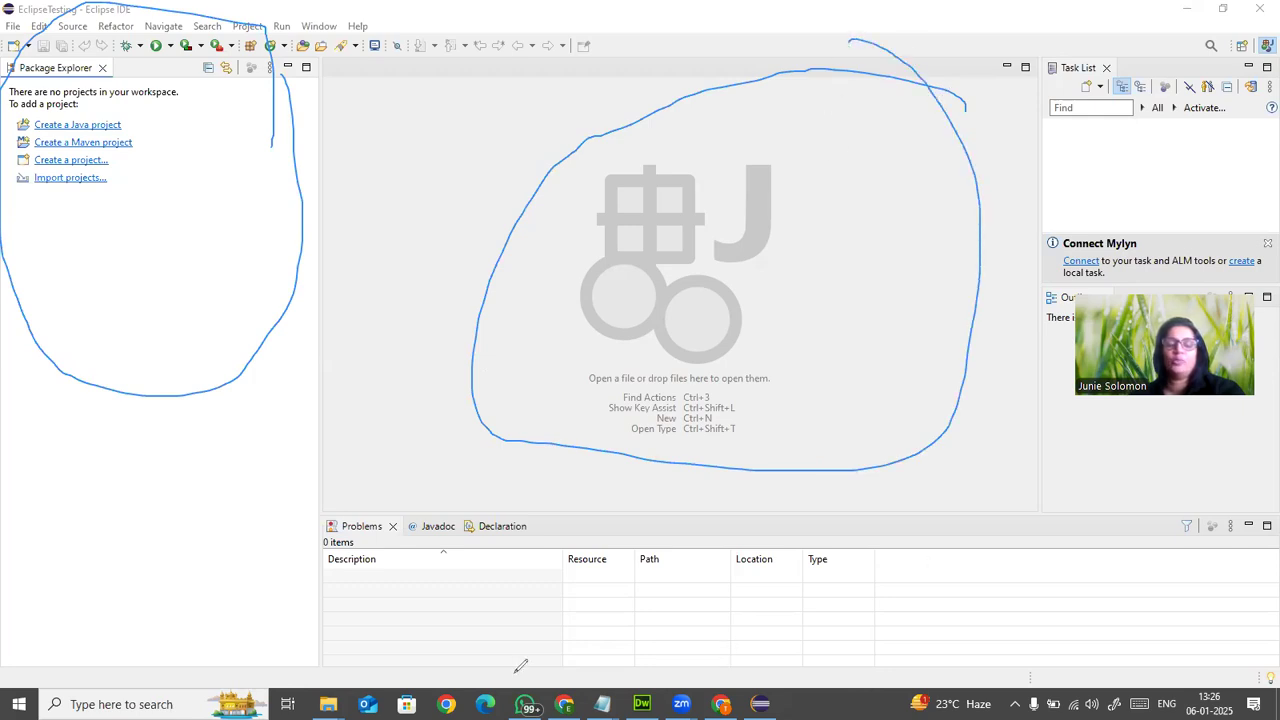
pyautogui.moveTo(1114, 116)
pyautogui.mouseDown()
pyautogui.moveTo(1162, 556)
pyautogui.moveTo(1152, 116)
pyautogui.moveTo(1073, 100)
pyautogui.mouseUp()
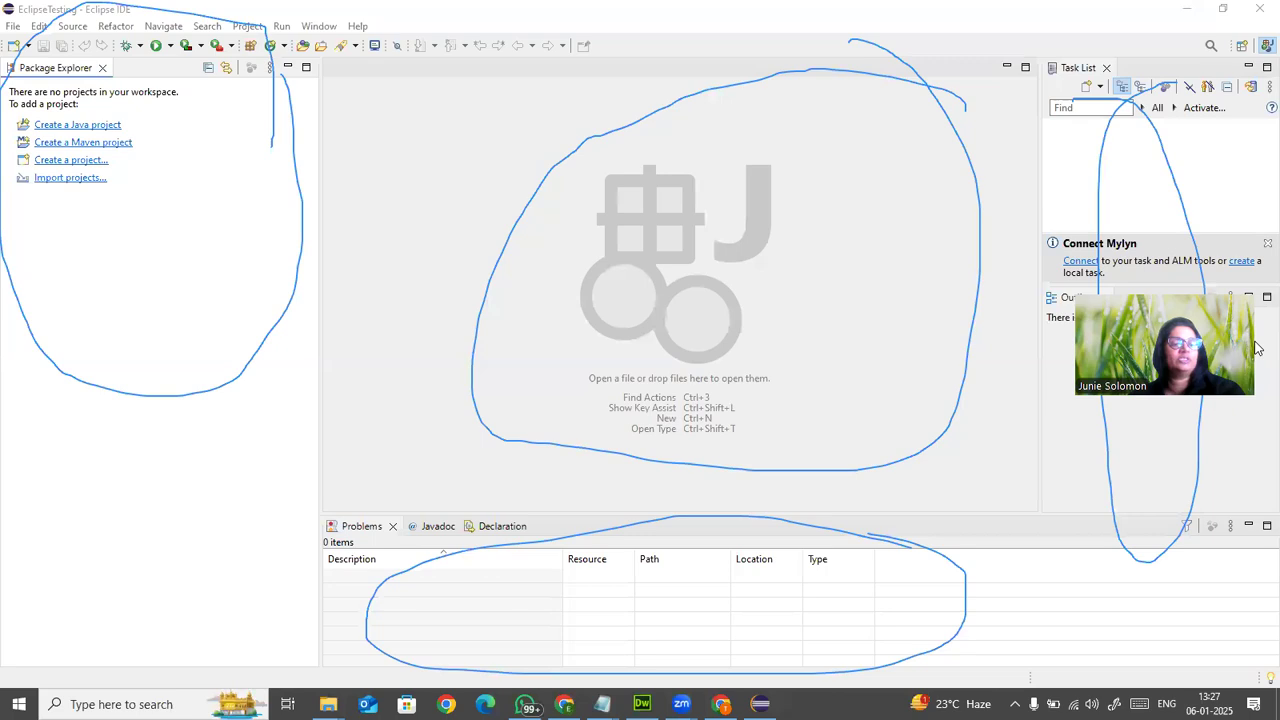
pyautogui.click(217, 397)
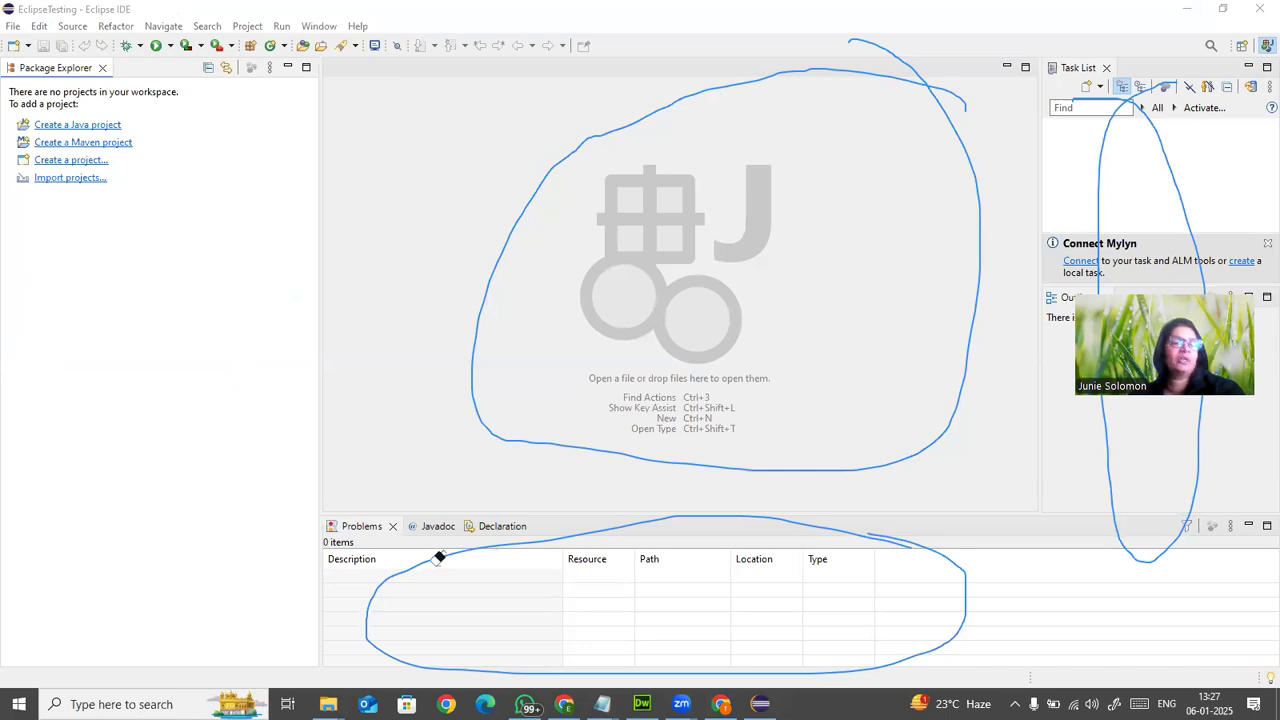
pyautogui.click(54, 668)
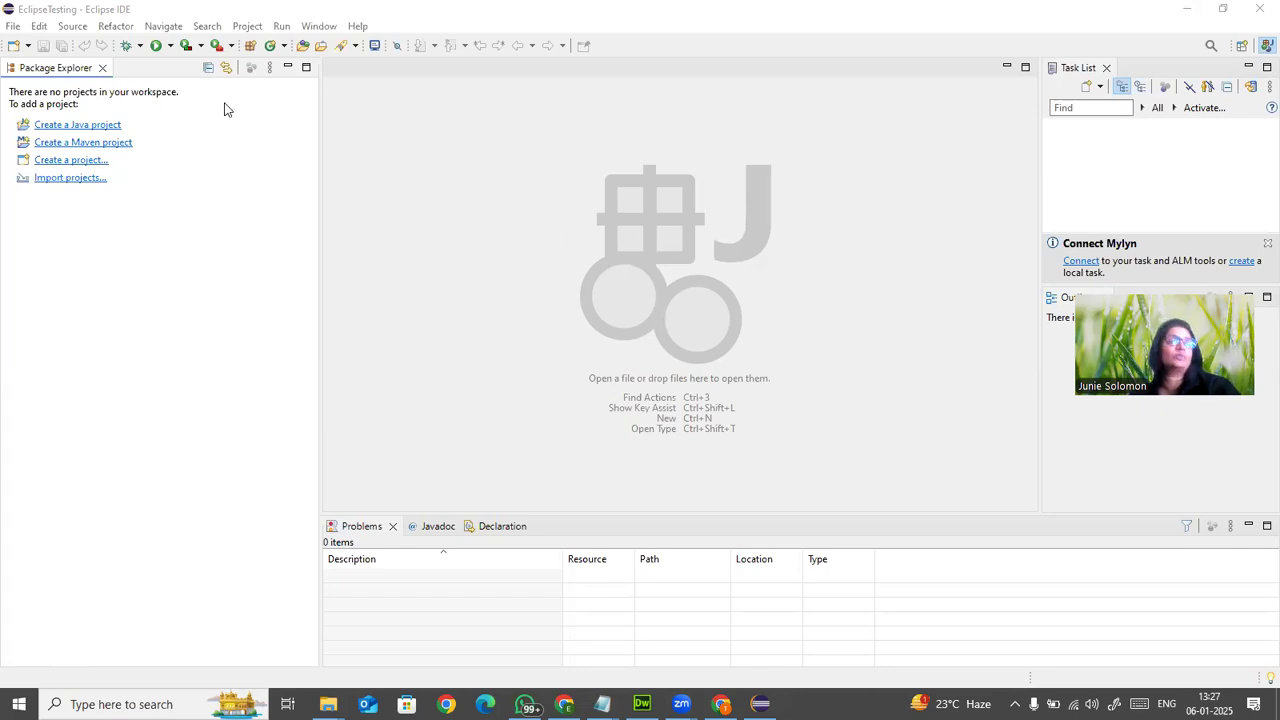
pyautogui.click(77, 125)
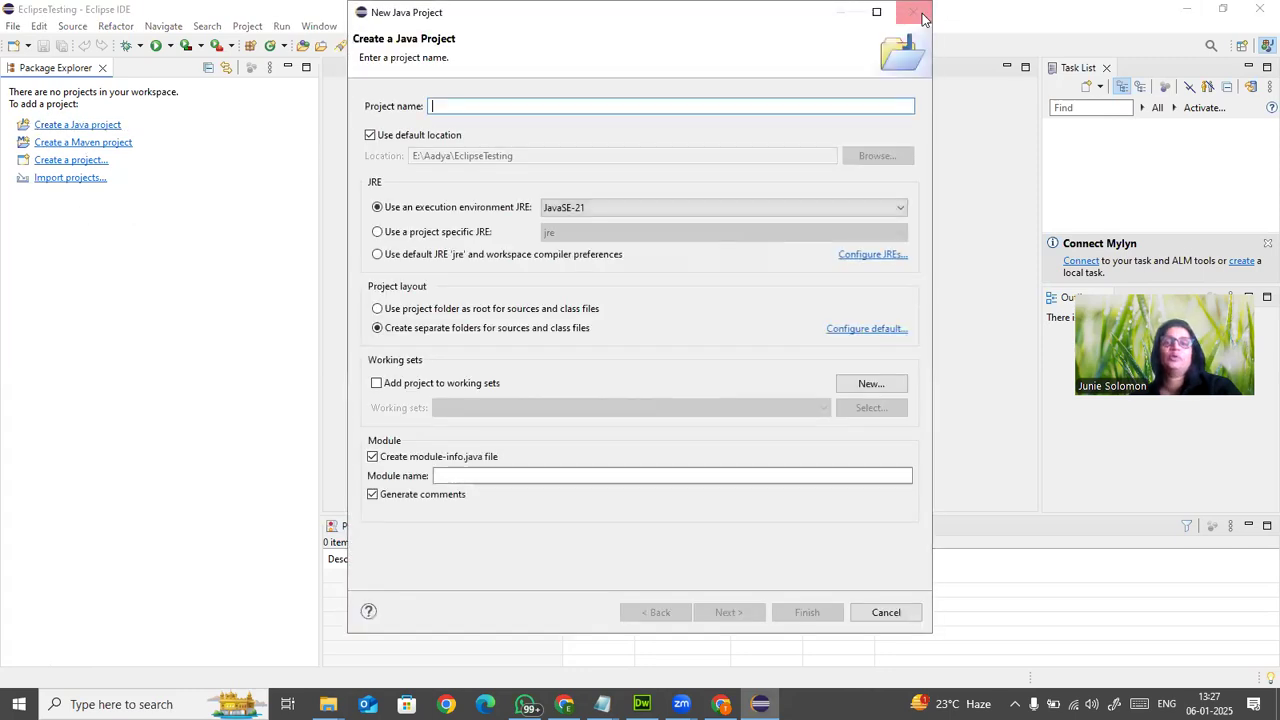
pyautogui.click(911, 11)
# Create a Java project named JavaExamples without a module-info.java file, and expand it in the Package Explorer to select its src folder
pyautogui.click(8, 27)
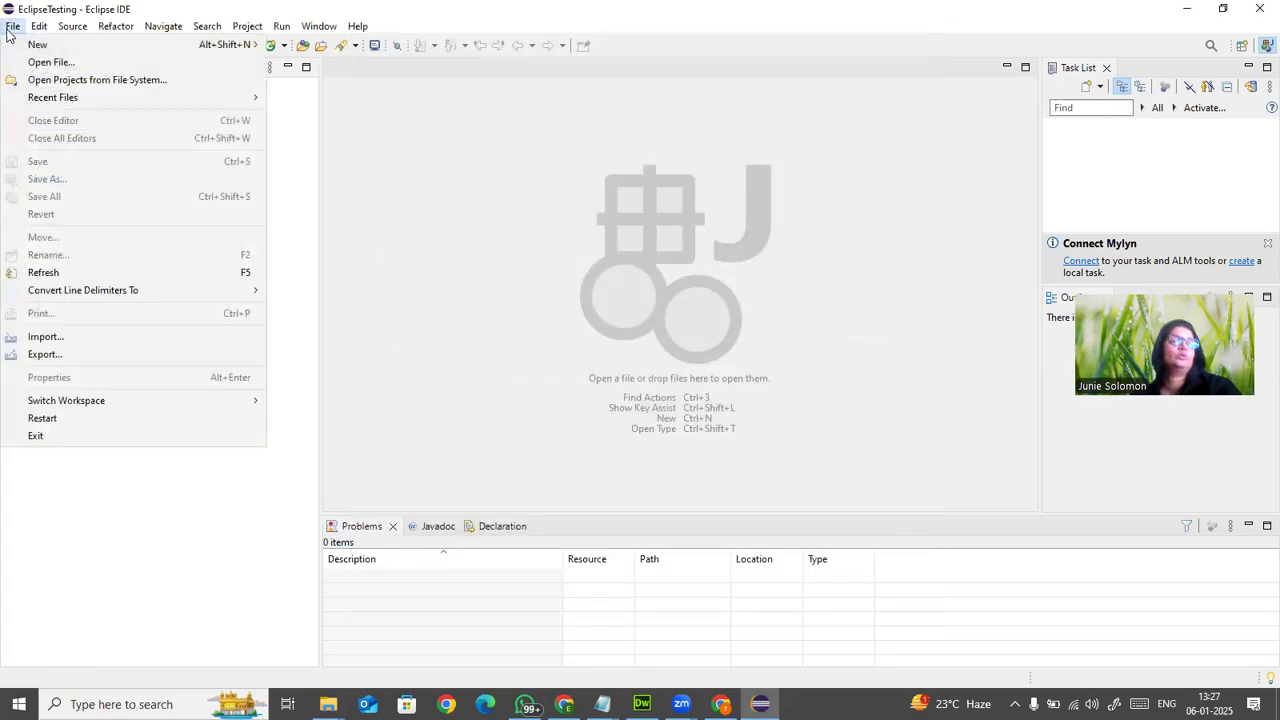
pyautogui.moveTo(48, 48)
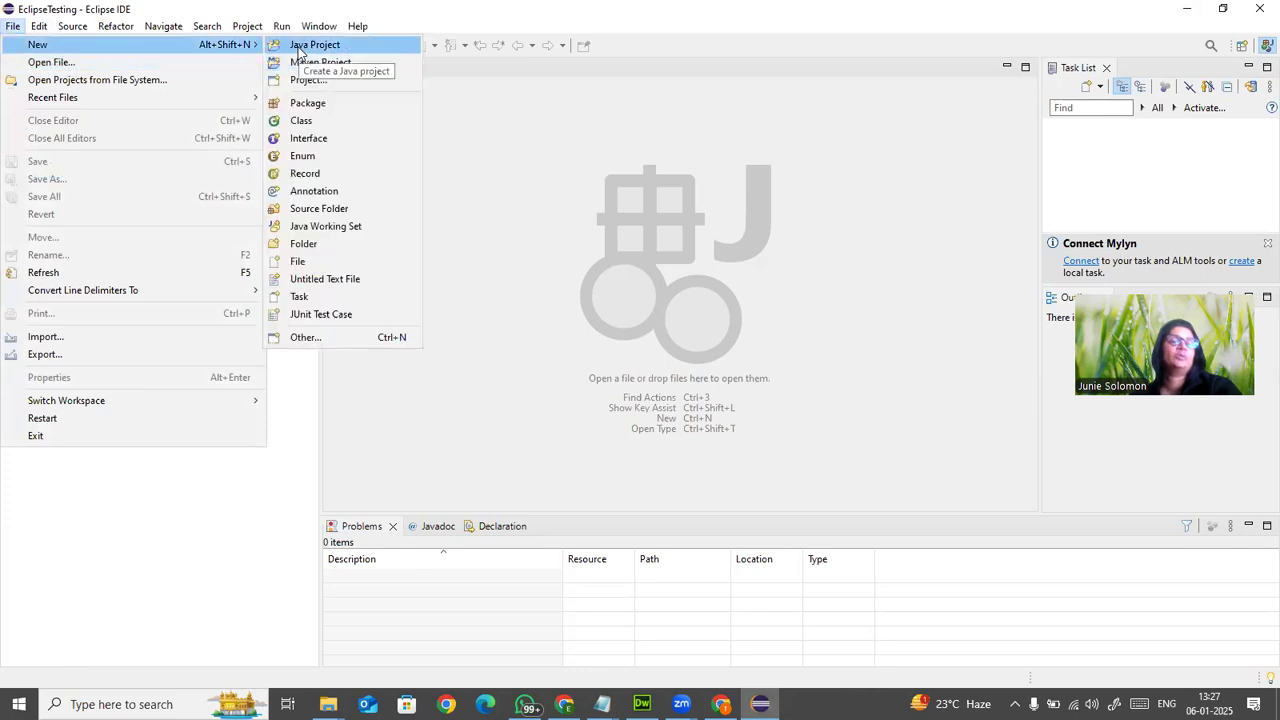
pyautogui.click(299, 46)
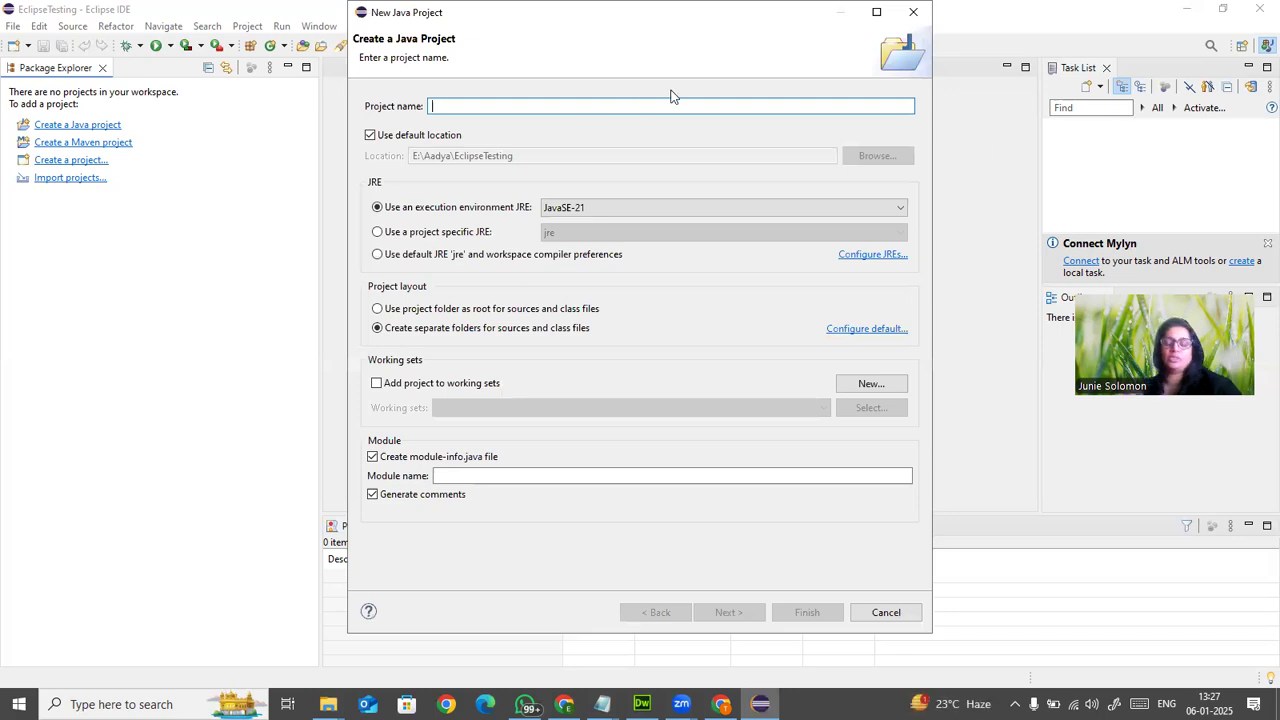
pyautogui.write('Jav')
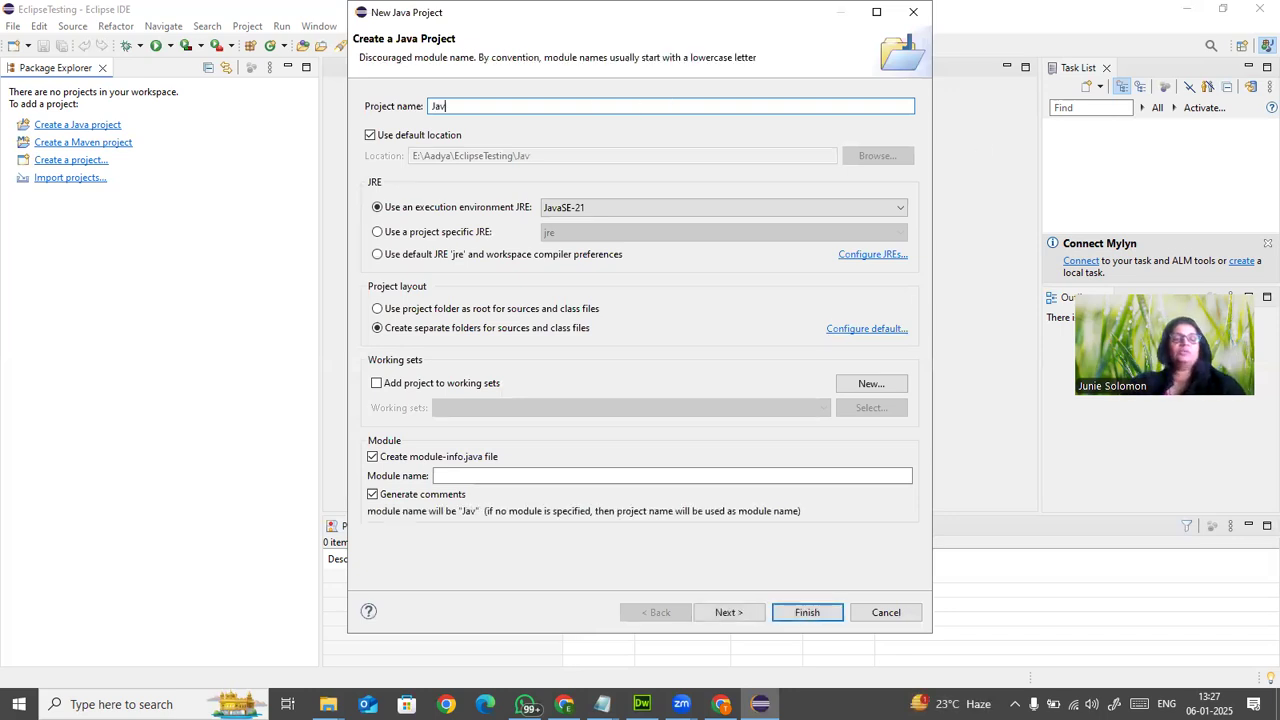
pyautogui.write('aExamples')
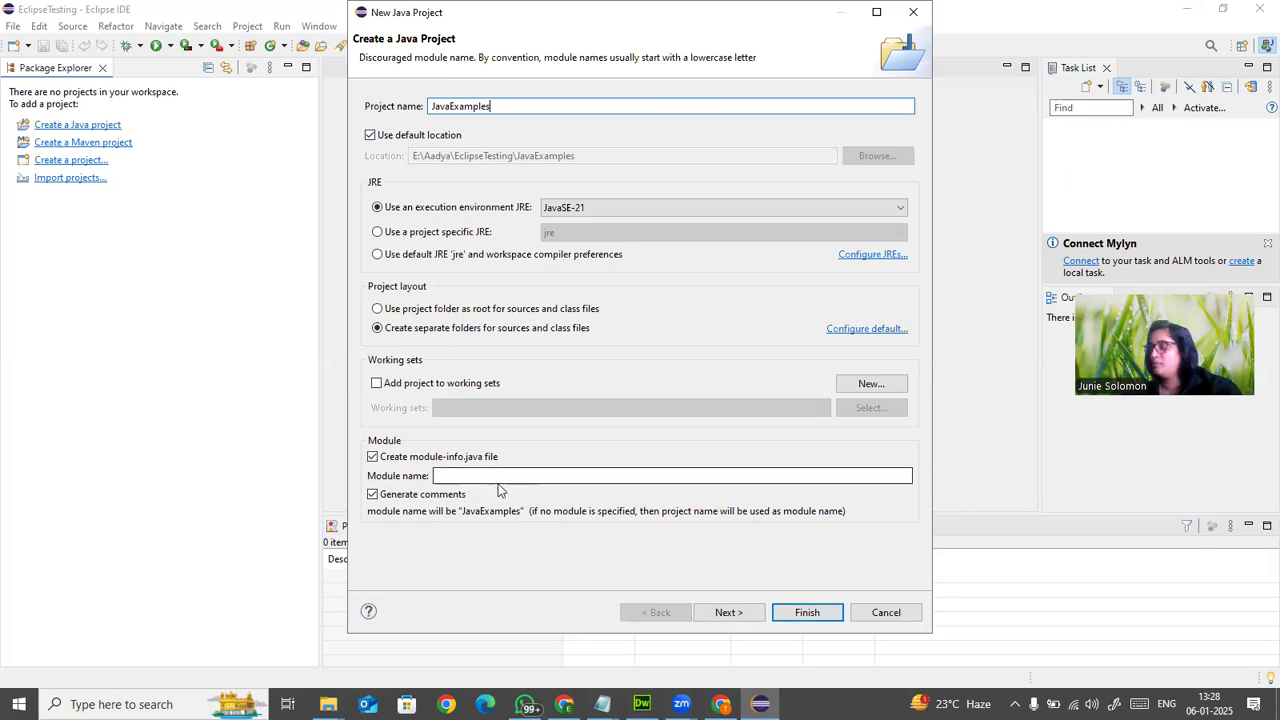
pyautogui.click(372, 458)
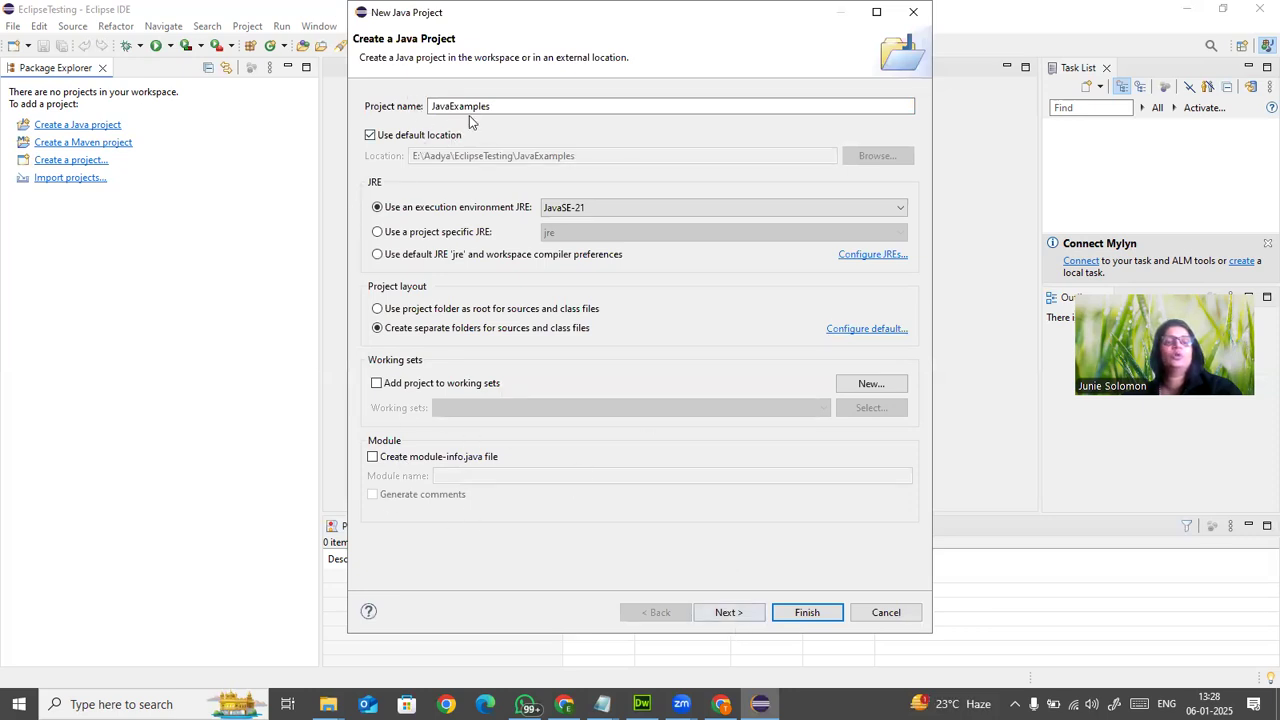
pyautogui.click(741, 619)
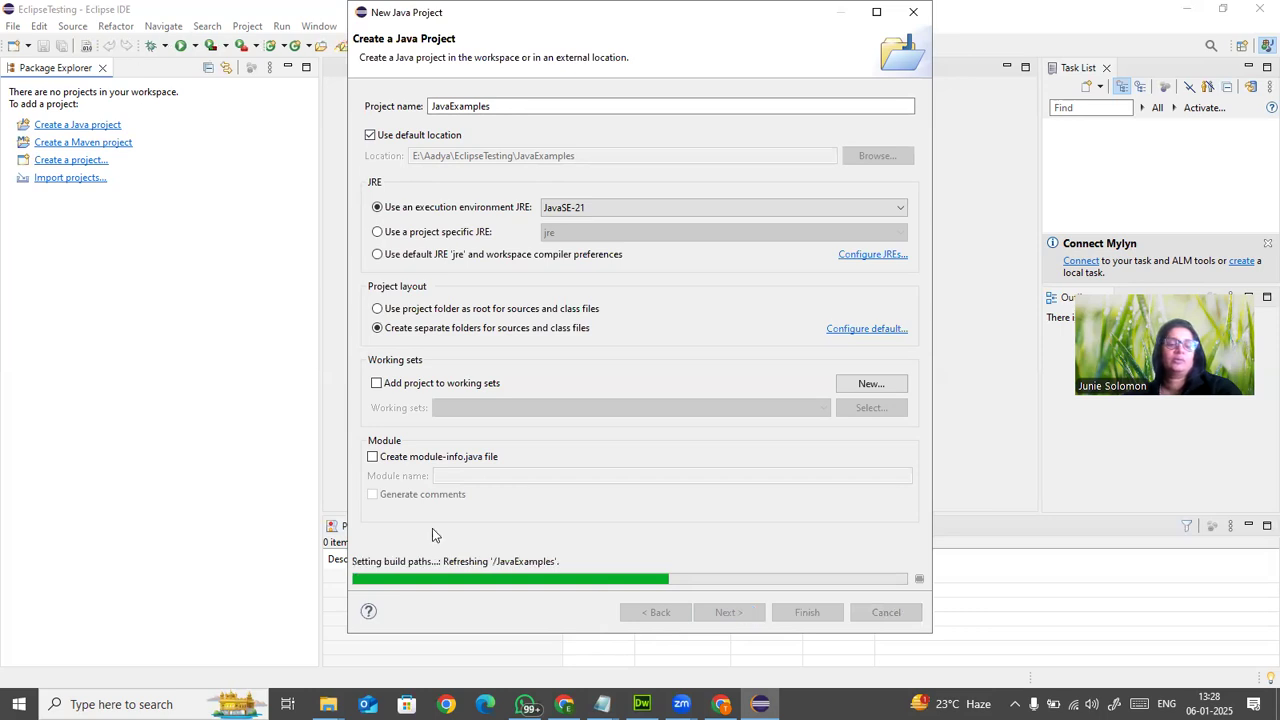
pyautogui.click(807, 614)
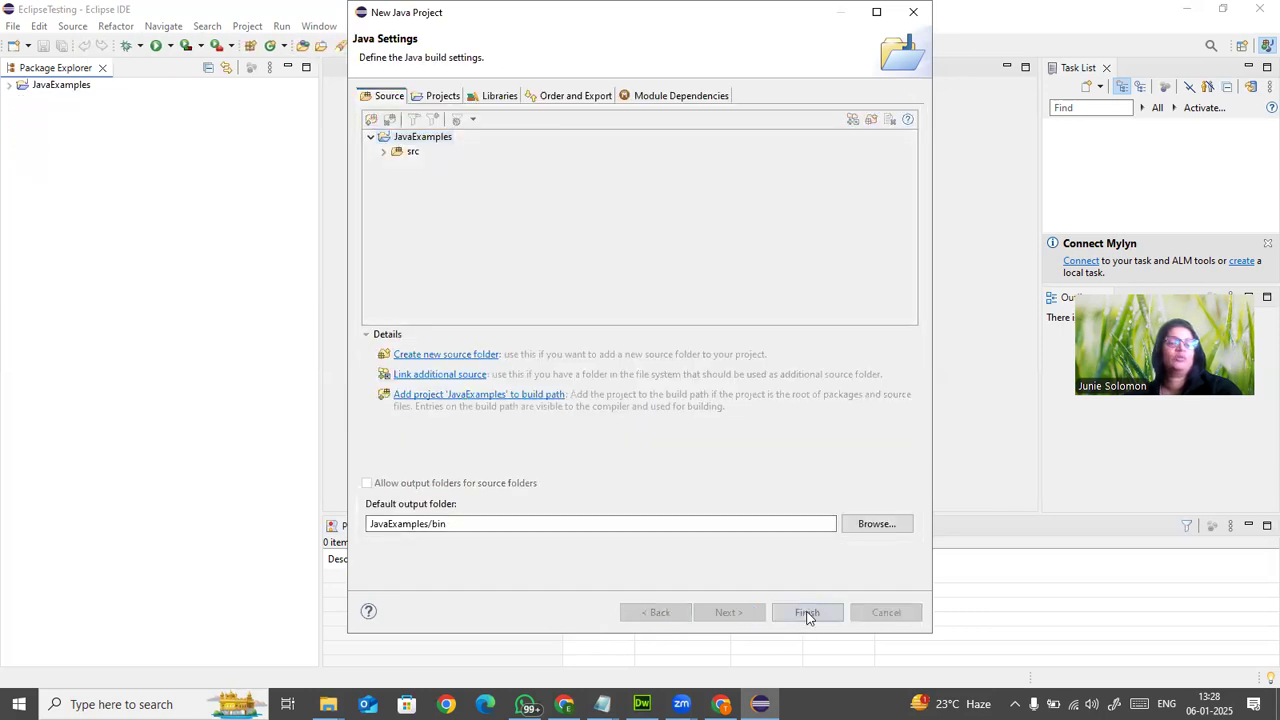
pyautogui.click(9, 87)
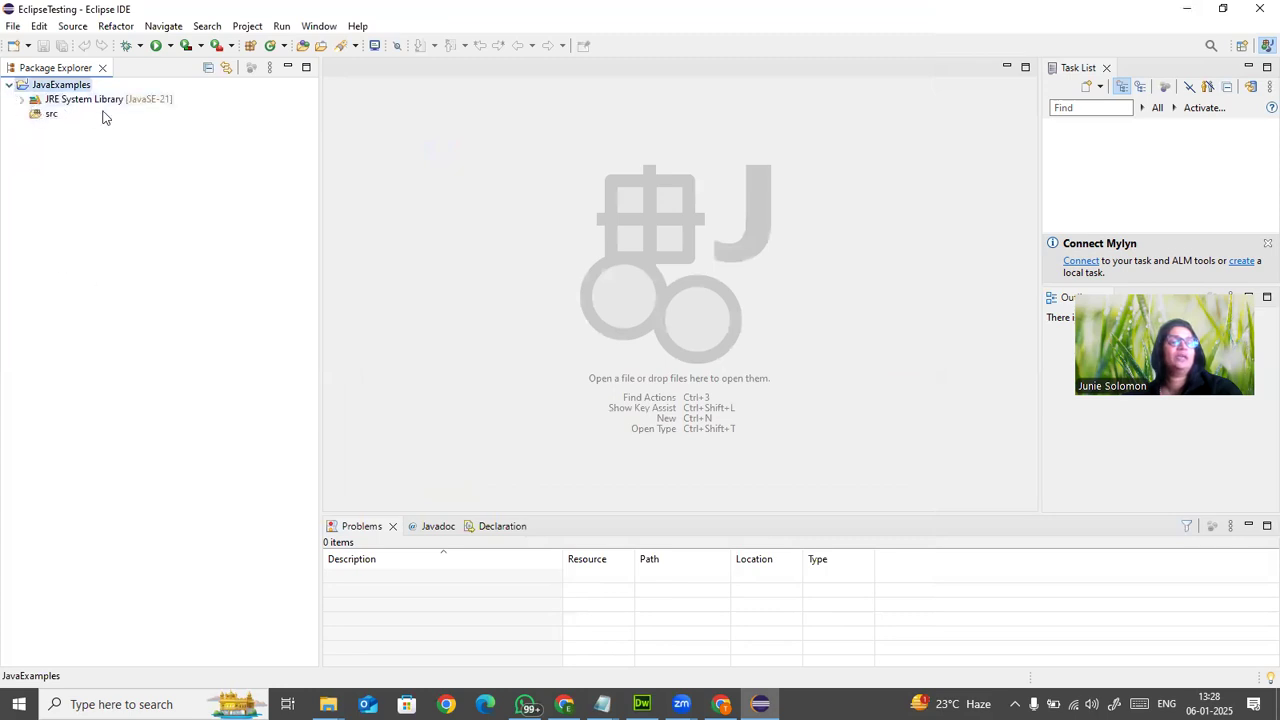
pyautogui.click(45, 120)
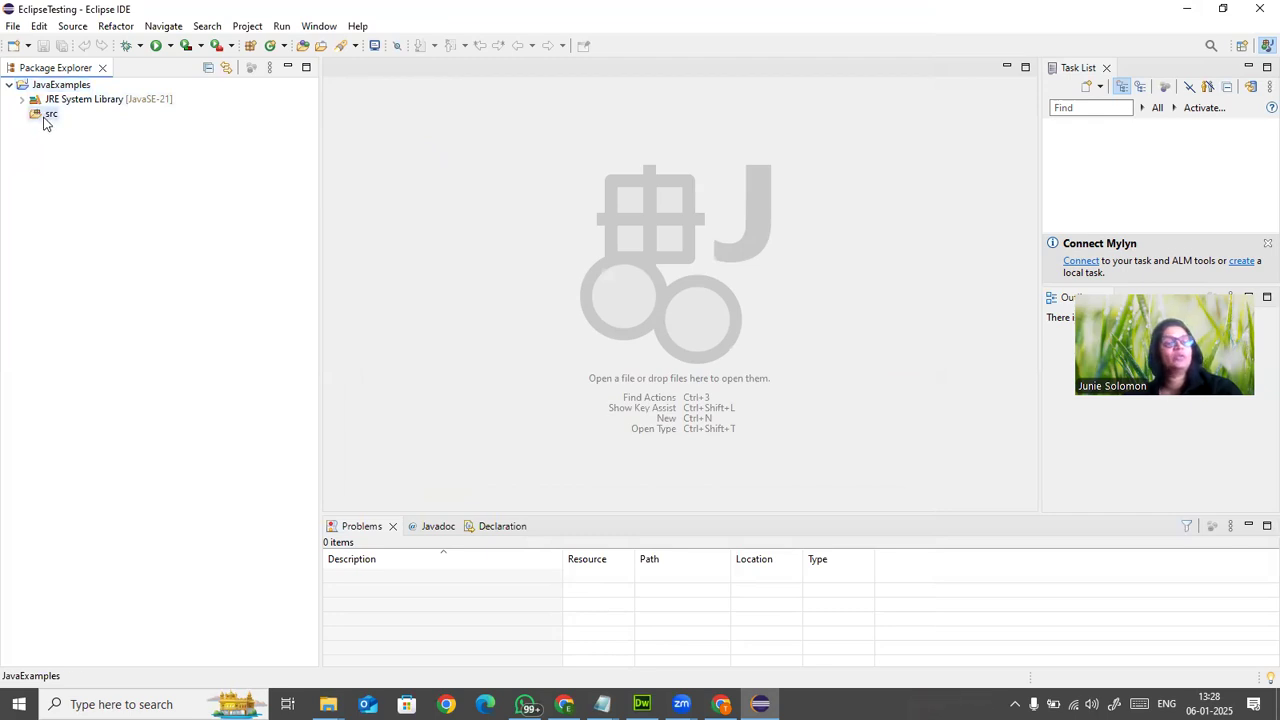
pyautogui.rightClick(46, 116)
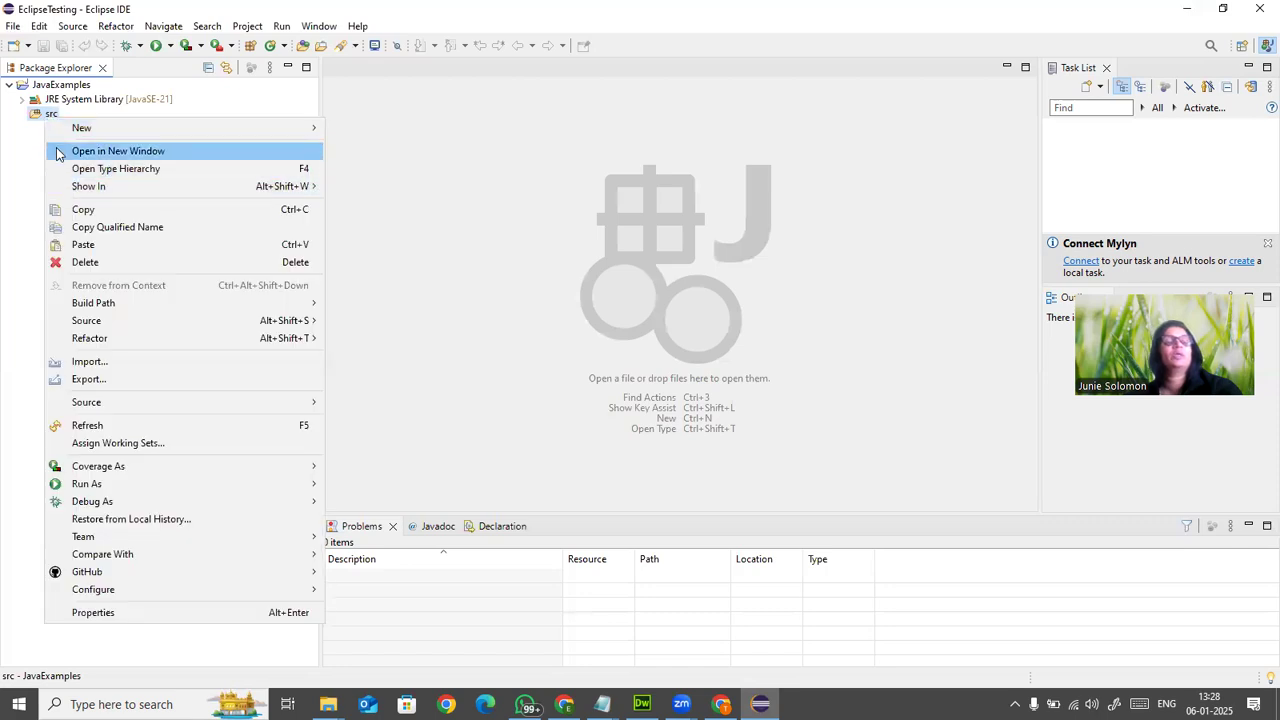
pyautogui.moveTo(91, 134)
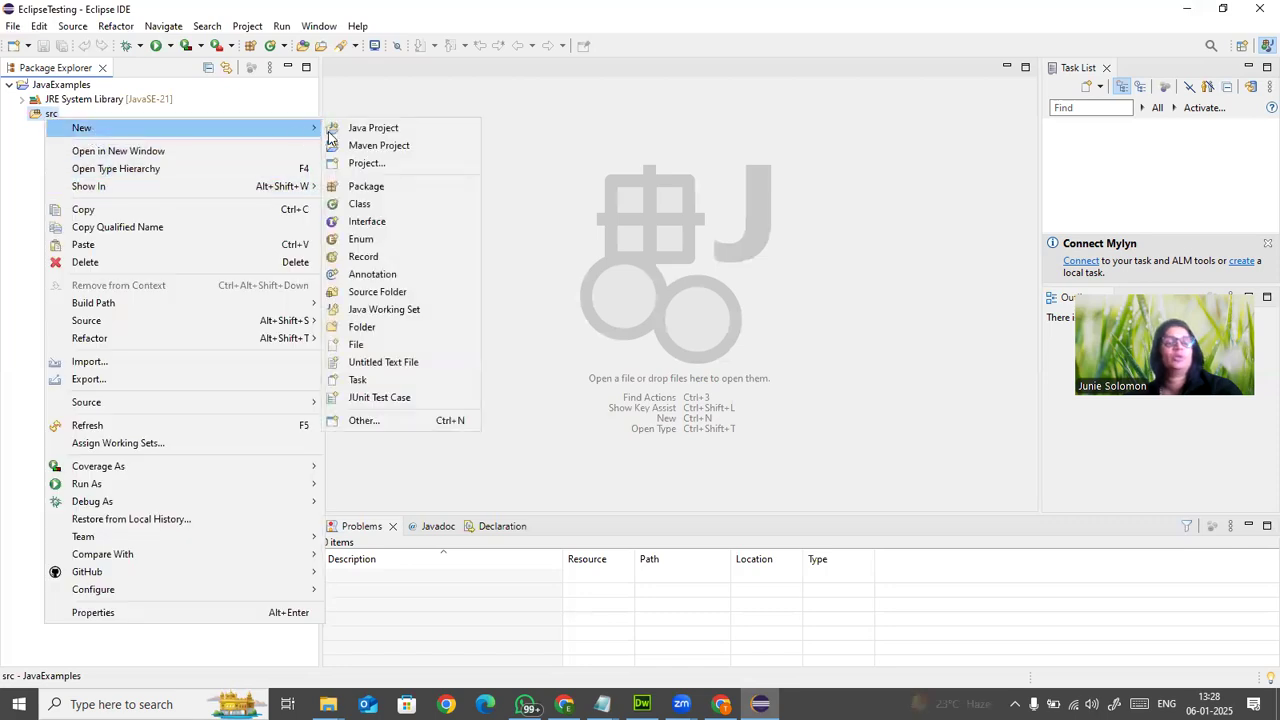
pyautogui.click(363, 210)
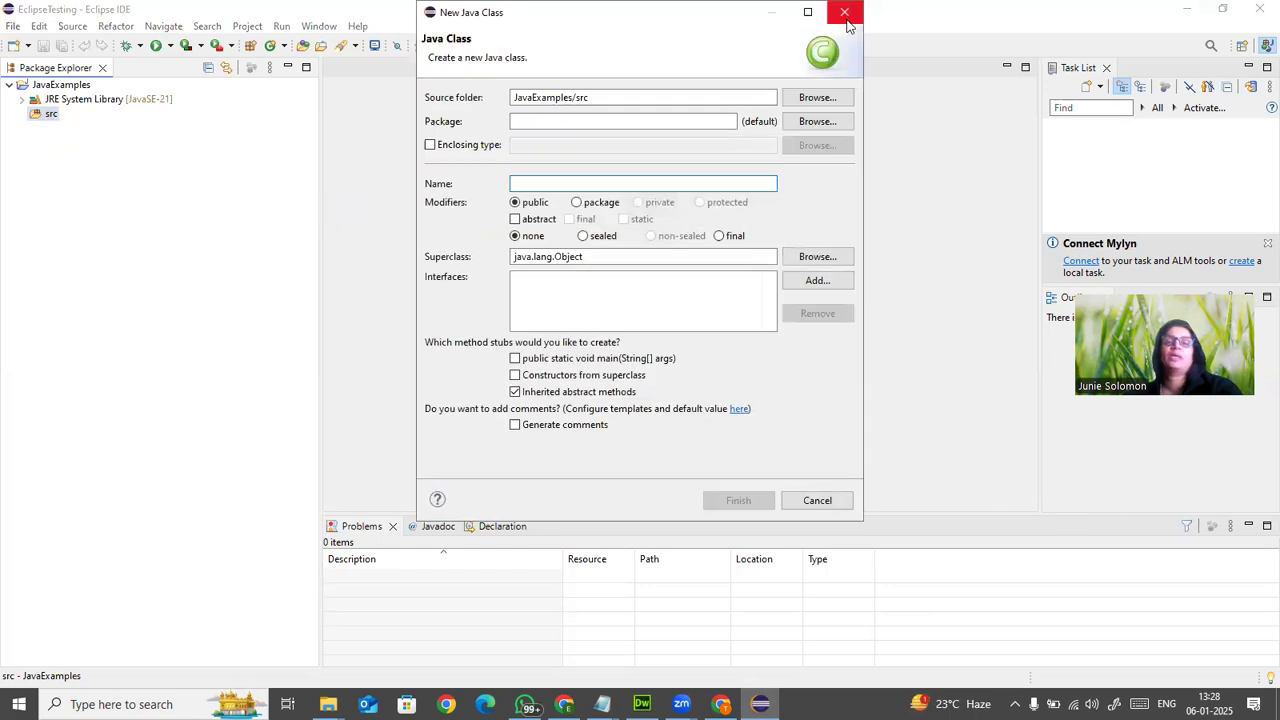
pyautogui.click(845, 17)
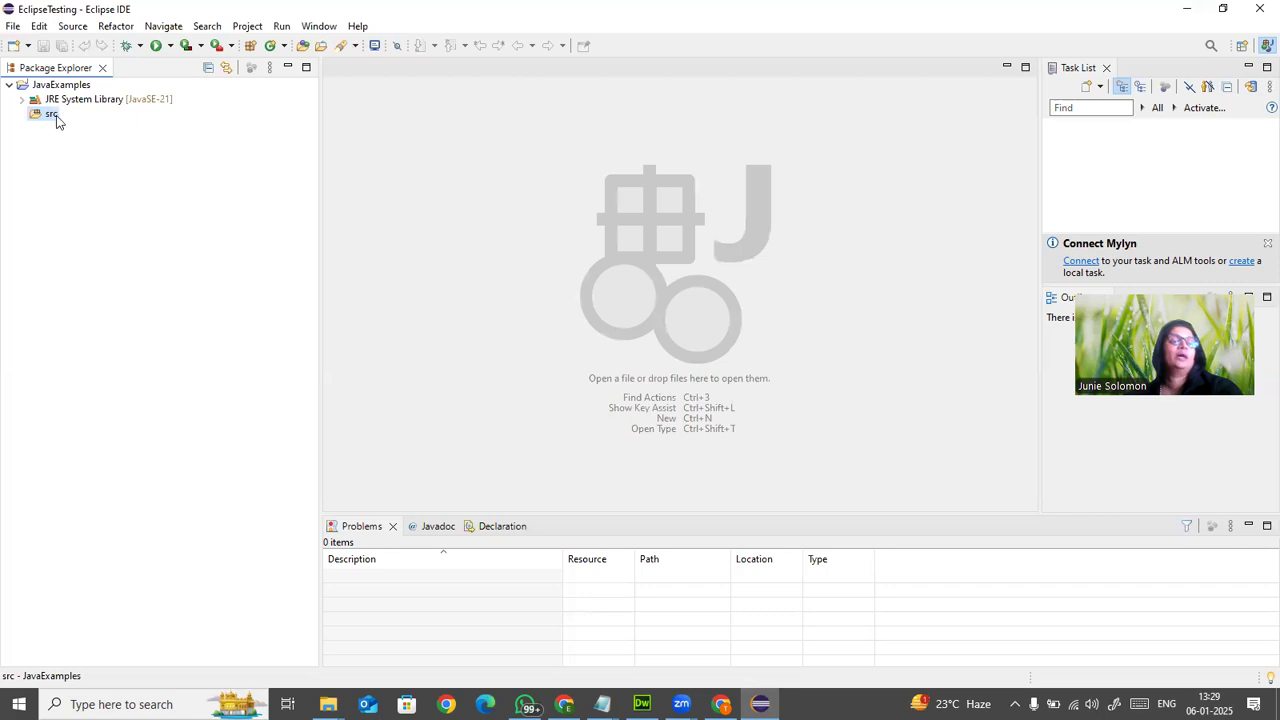
# Start a new Java class in the src folder of JavaExamples and name it FirstTest
pyautogui.rightClick(51, 118)
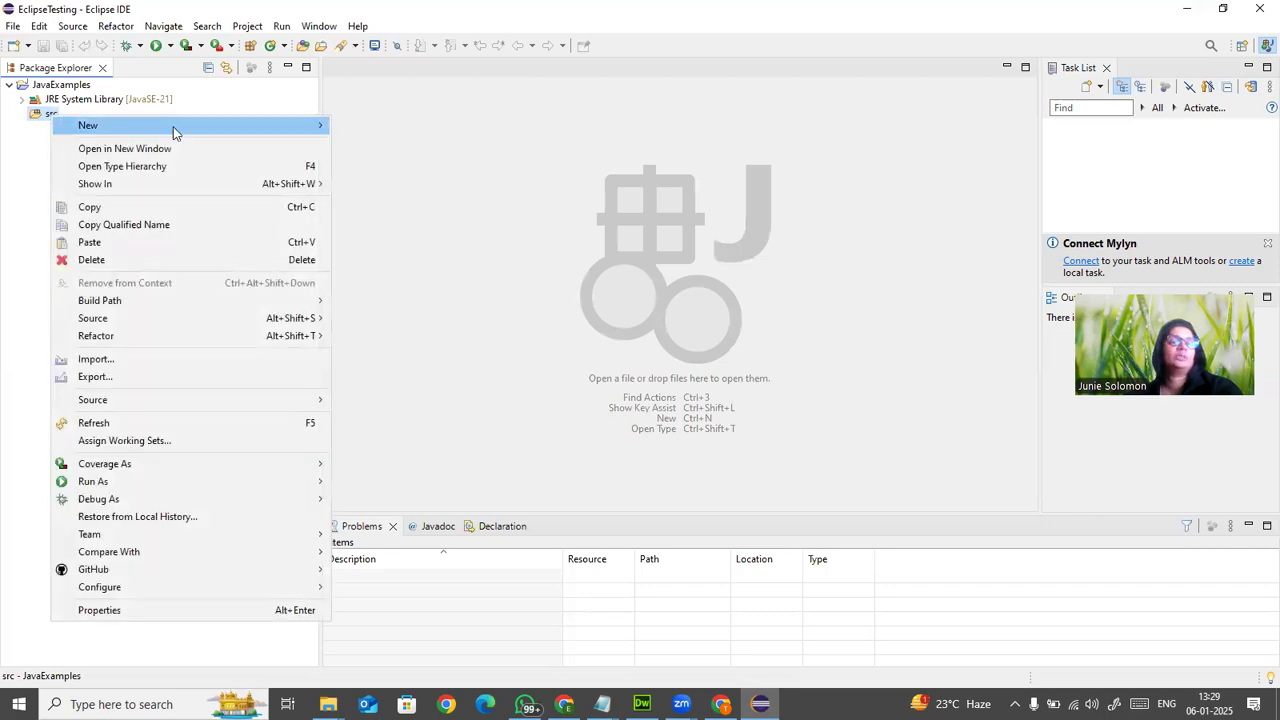
pyautogui.moveTo(226, 125)
pyautogui.click(375, 202)
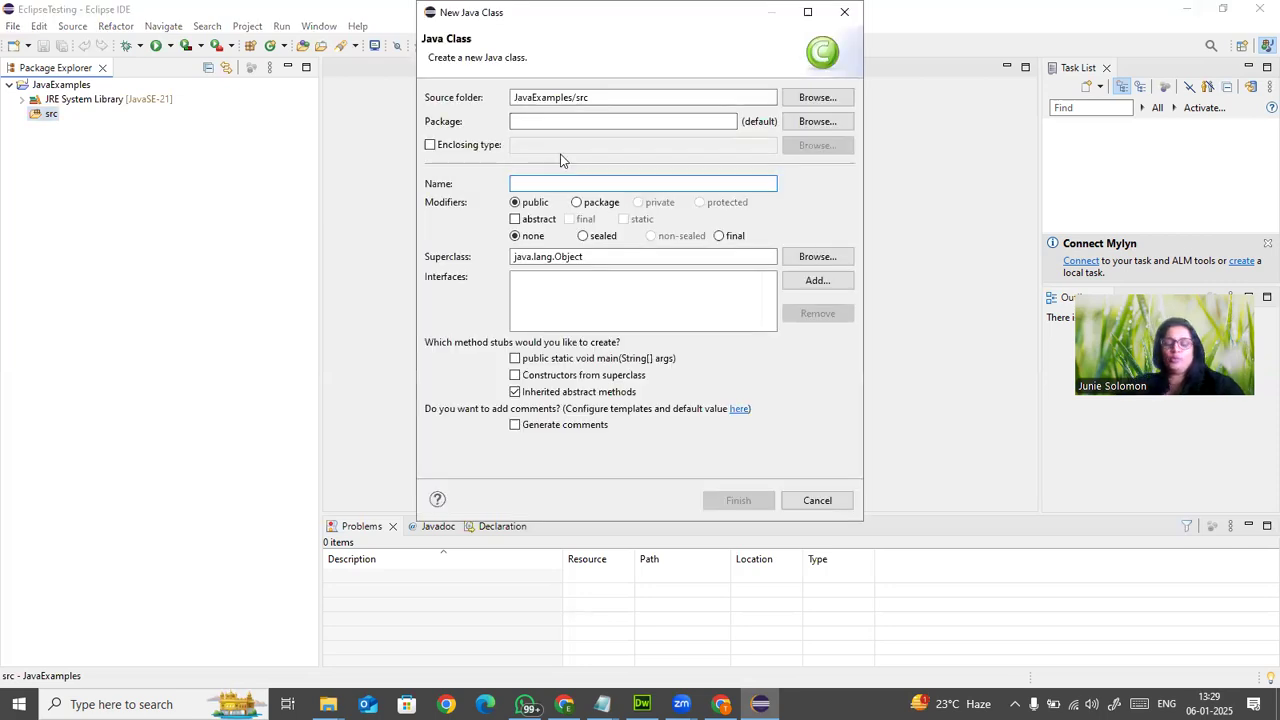
pyautogui.write('First')
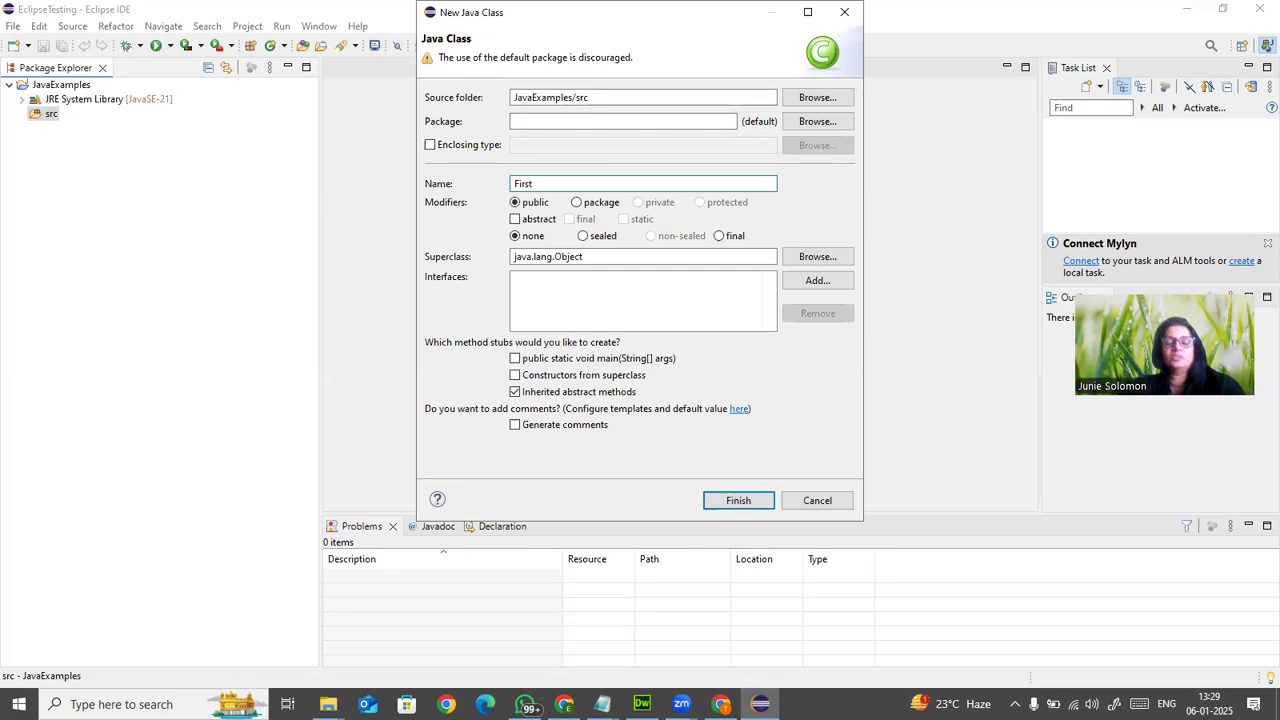
pyautogui.press('BackSpace')
pyautogui.write('Fir')
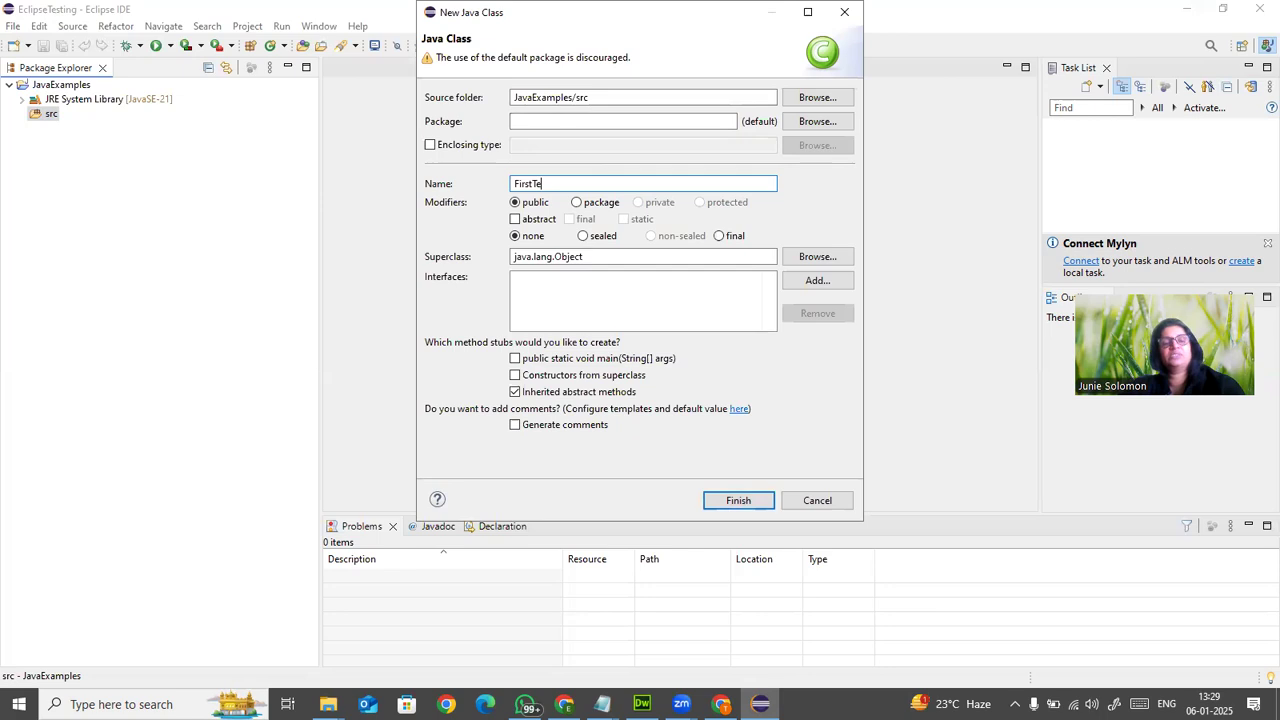
# Set the package of the new class to com.test
pyautogui.click(526, 121)
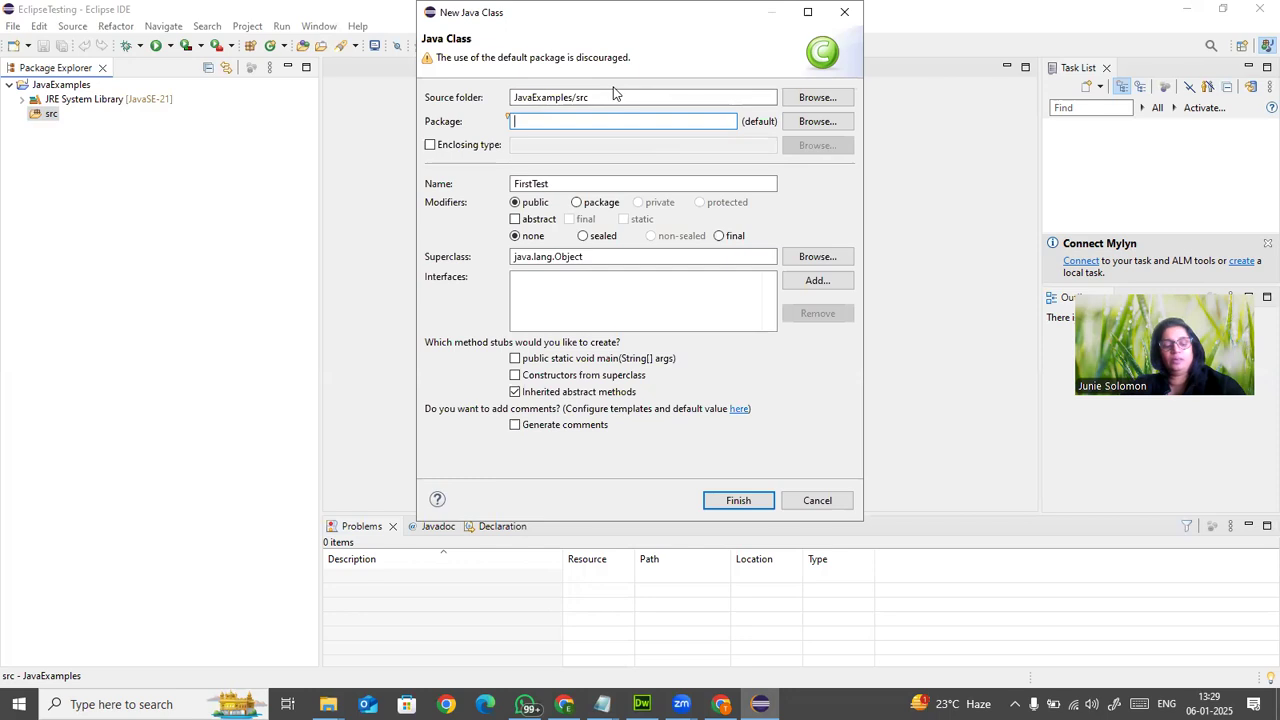
pyautogui.write('tes')
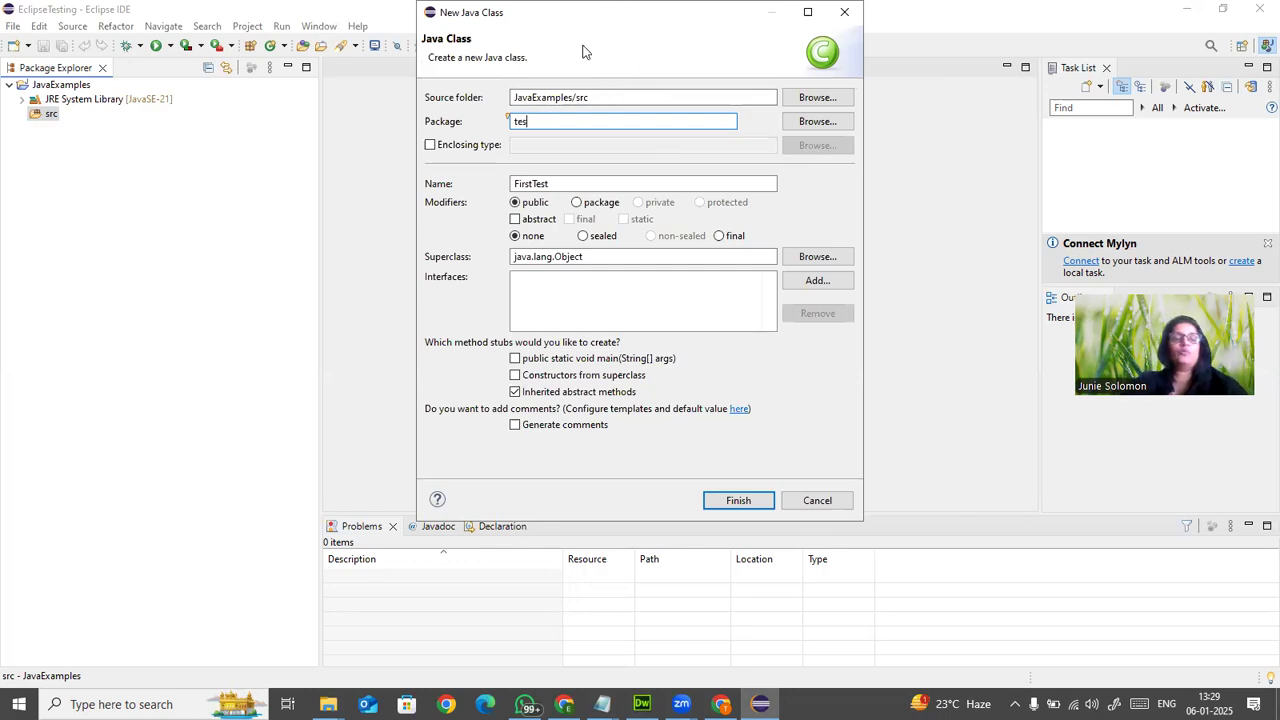
pyautogui.press('BackSpace')
pyautogui.press('BackSpace')
pyautogui.press('BackSpace')
pyautogui.write('com')
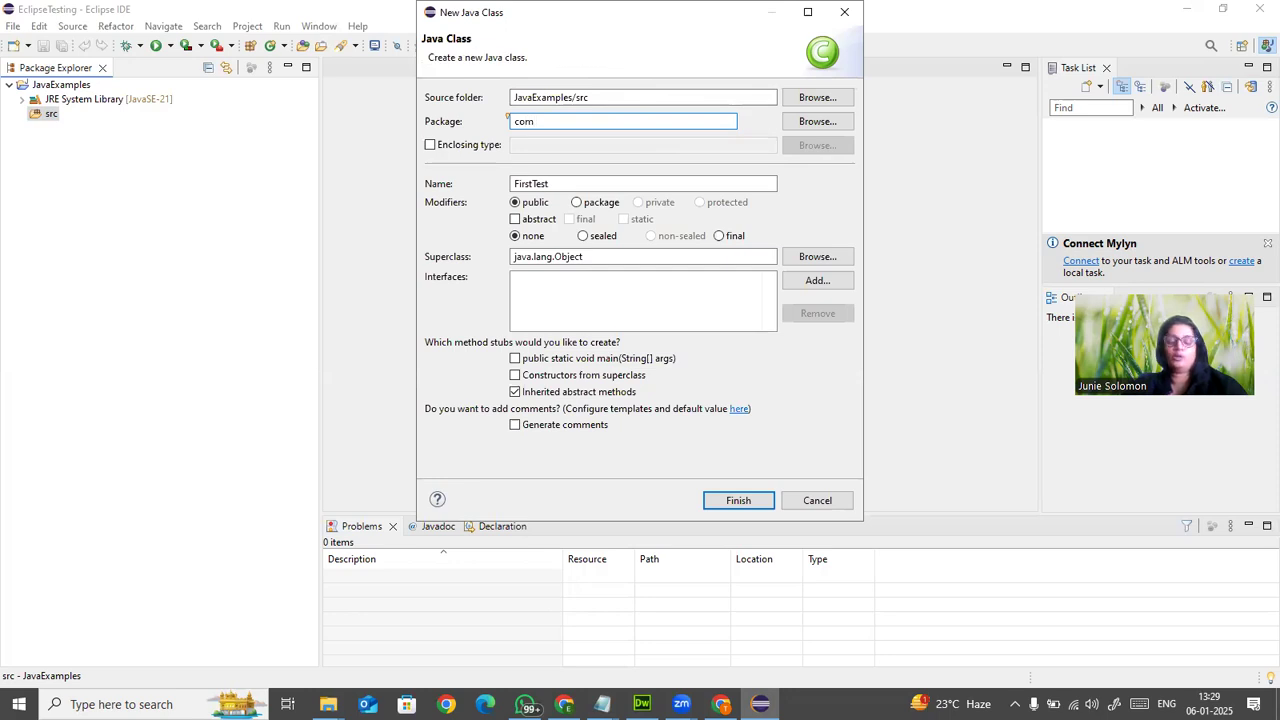
pyautogui.write('.test')
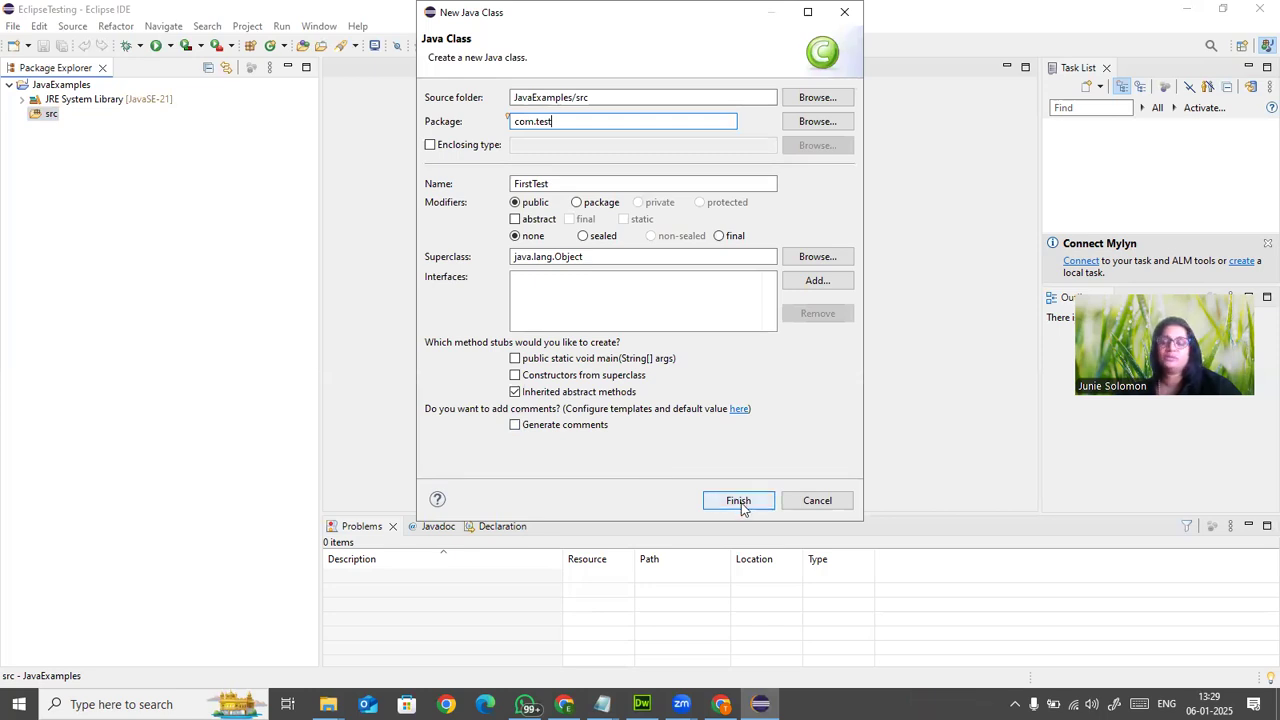
# Include the public static void main(String[] args) stub, exclude inherited abstract methods, and create the class
pyautogui.click(515, 359)
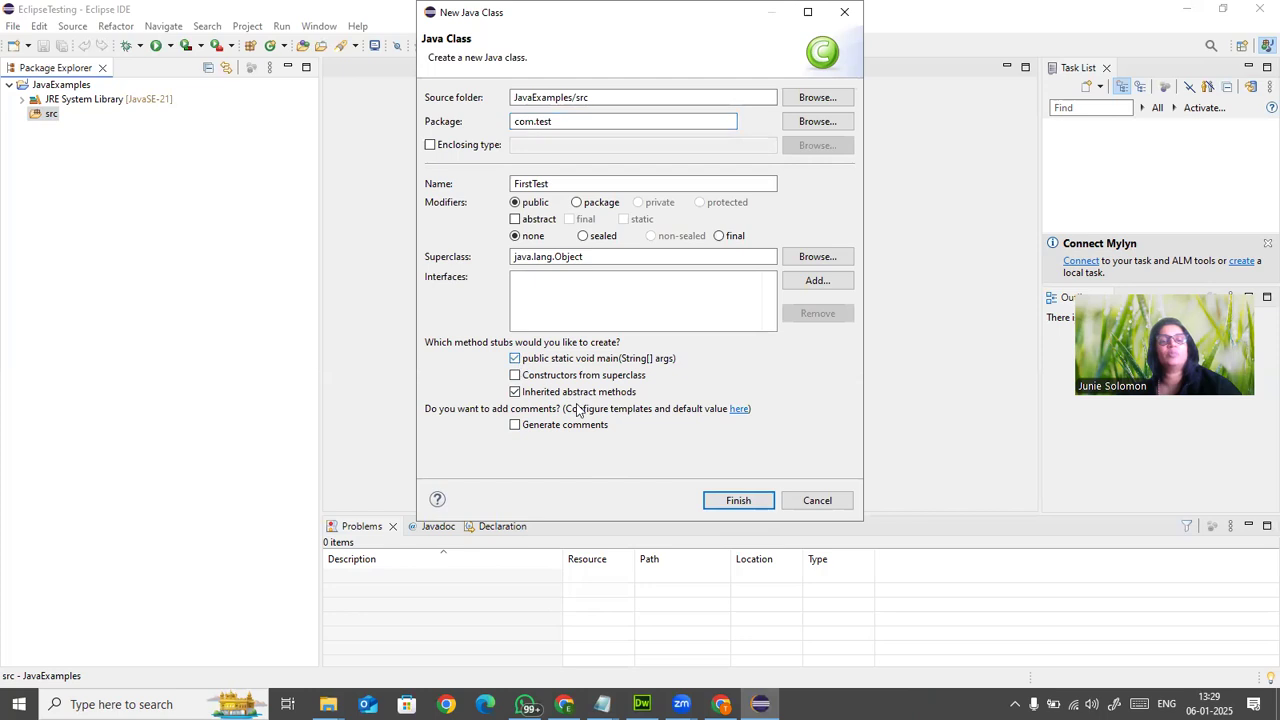
pyautogui.click(515, 392)
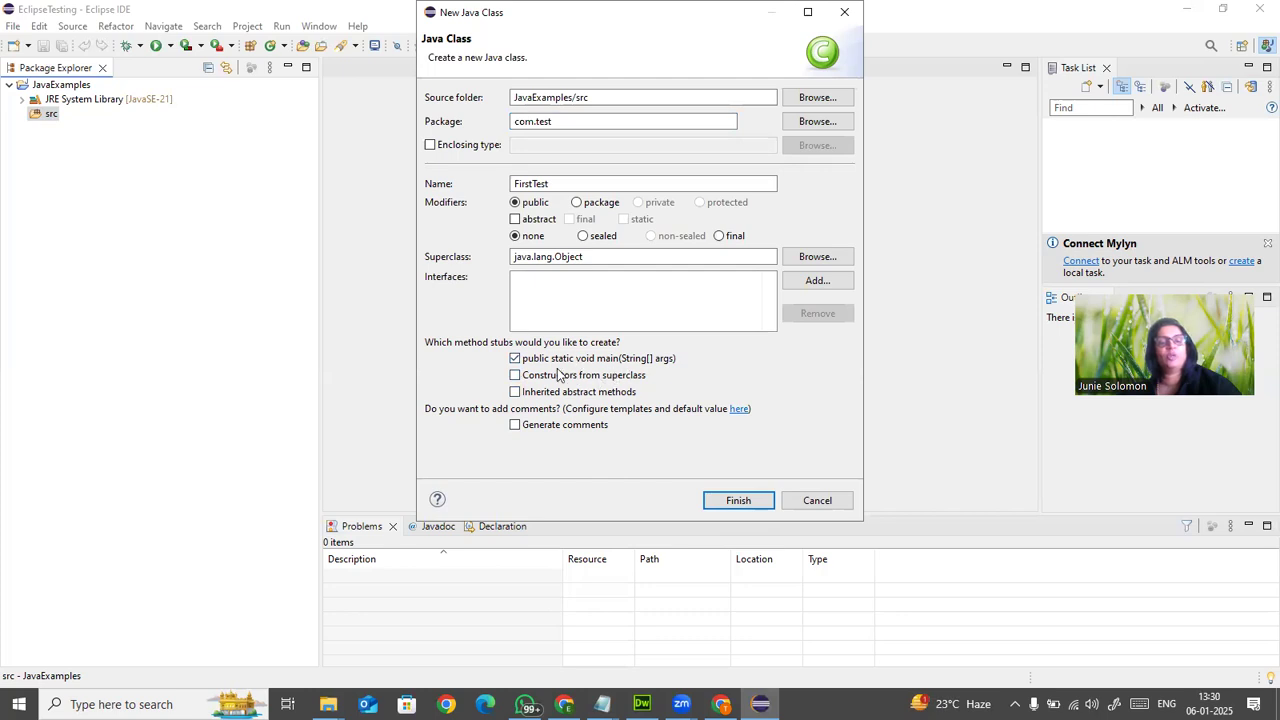
pyautogui.click(740, 501)
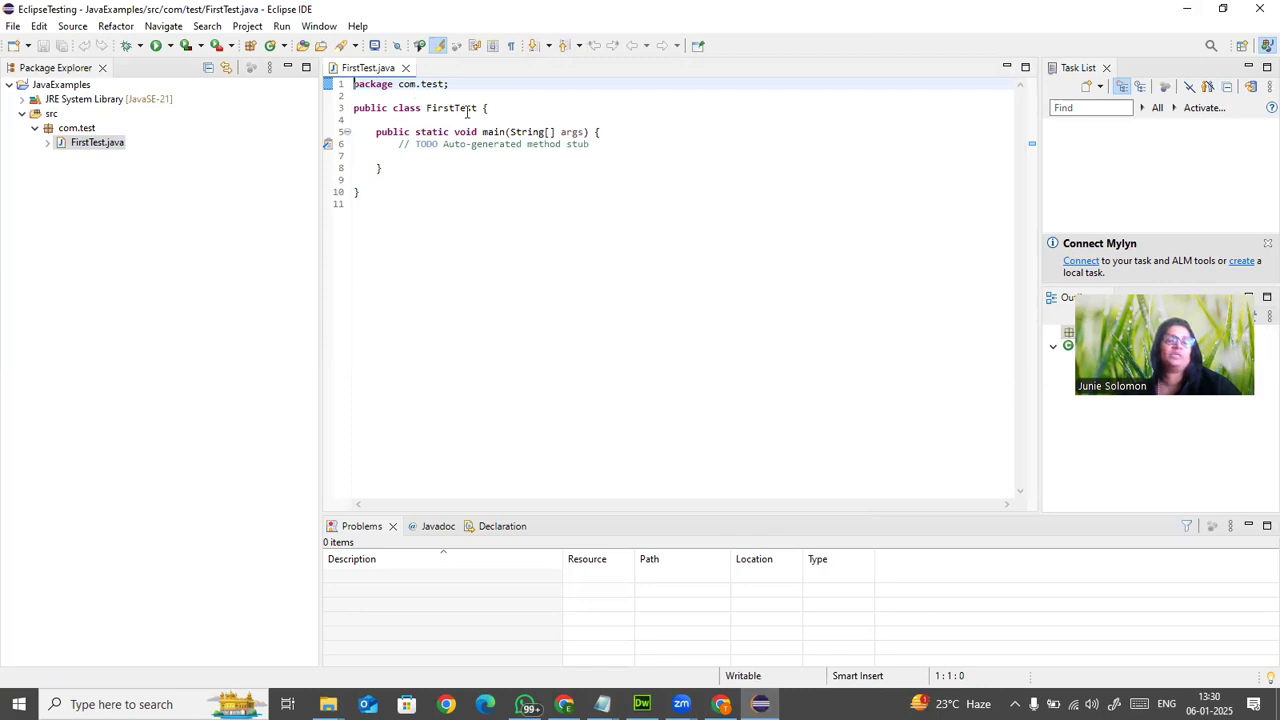
# Replace the TODO comment text in the main method with "Java Program Testing" and start a new line below it
pyautogui.click(606, 144)
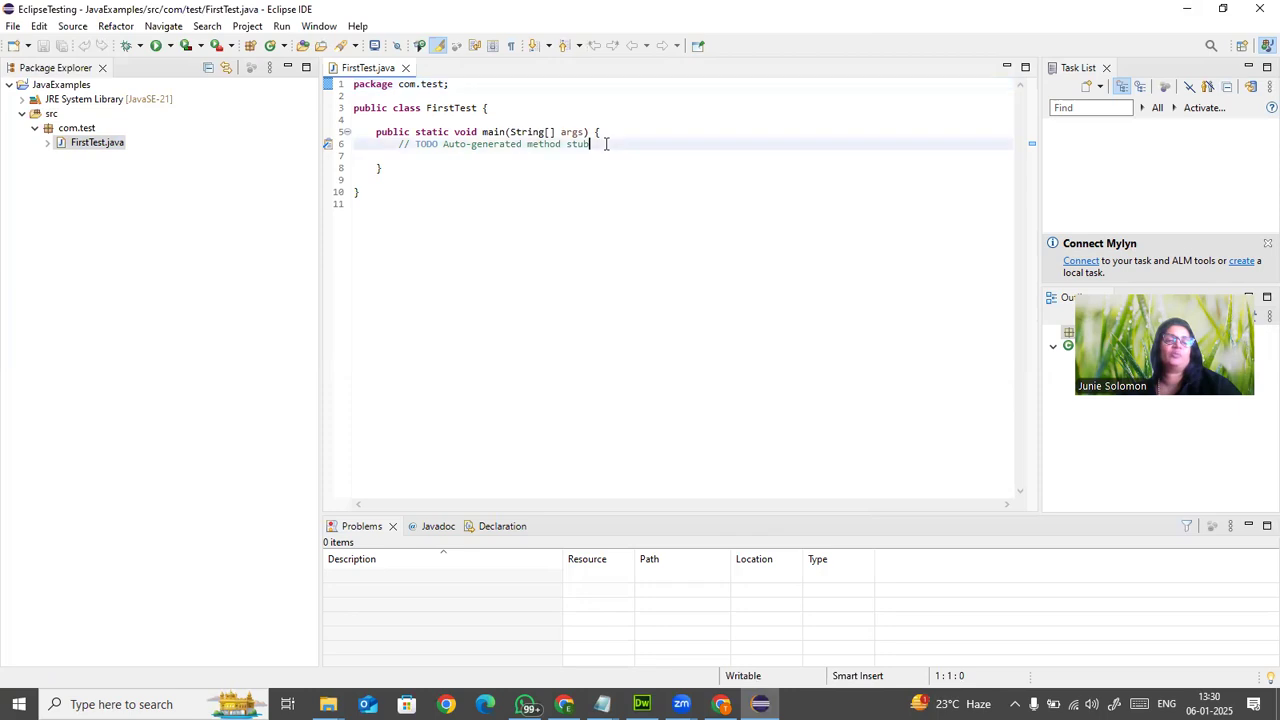
pyautogui.moveTo(606, 144); pyautogui.dragTo(418, 144)
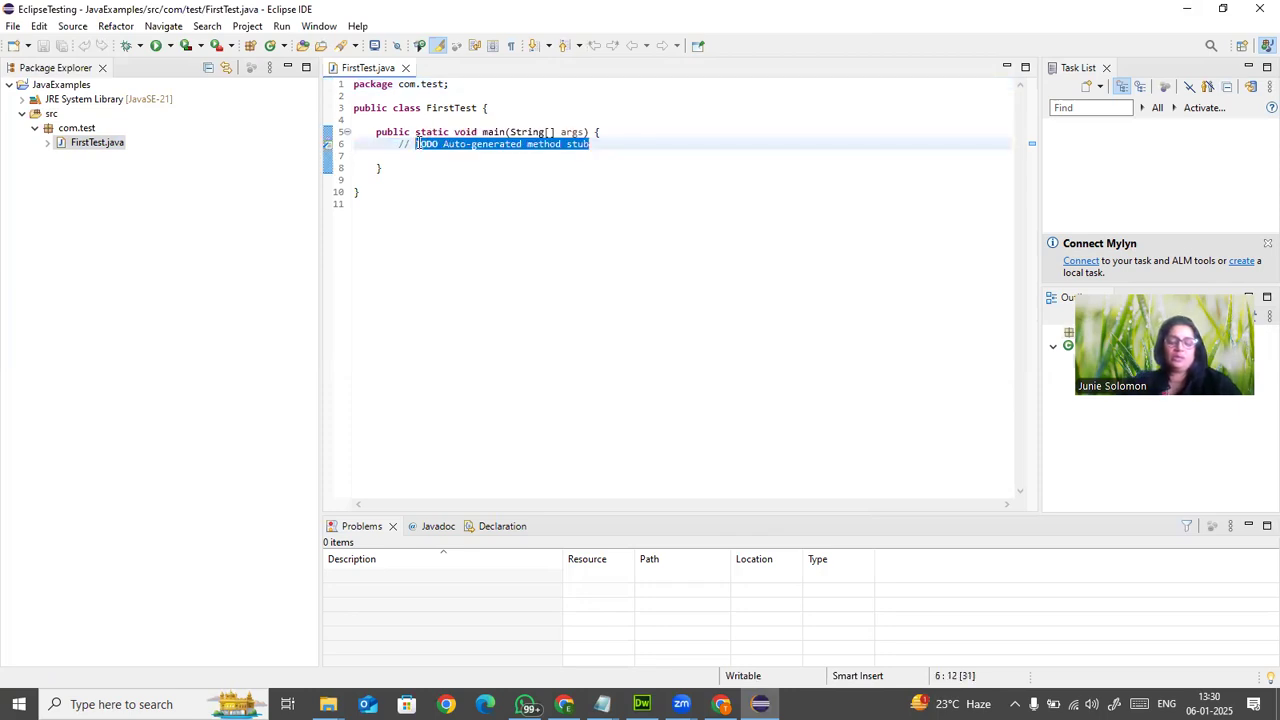
pyautogui.write('Java Program Testing')
pyautogui.press('Return')
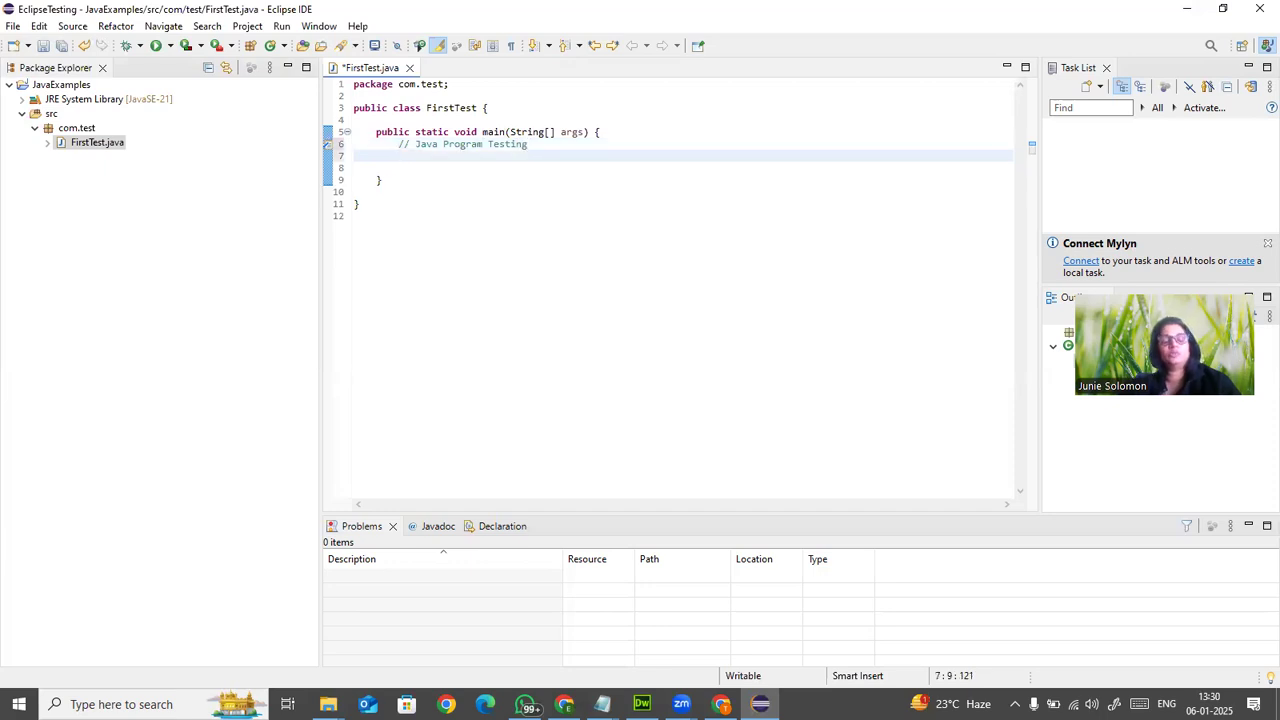
# Add the statement System.out.println("Happy New Year 2025 to all"); below the comment in the main method
pyautogui.write('System.out')
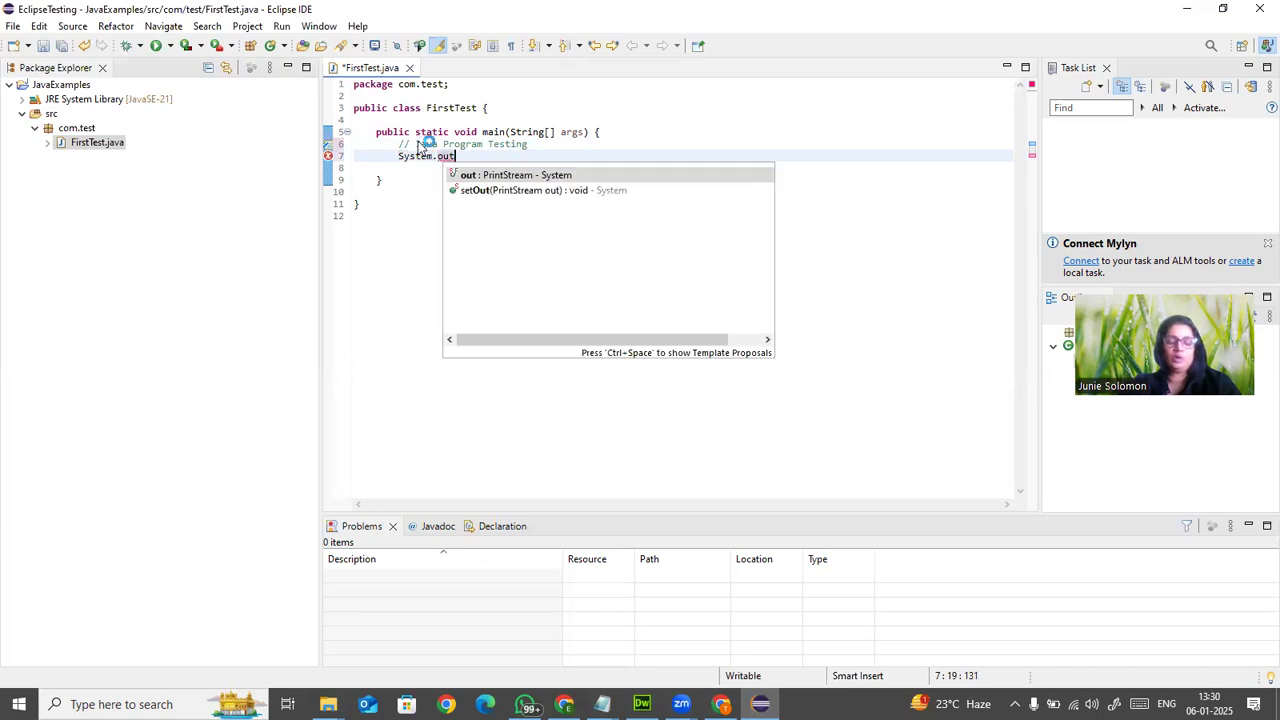
pyautogui.write('.println(')
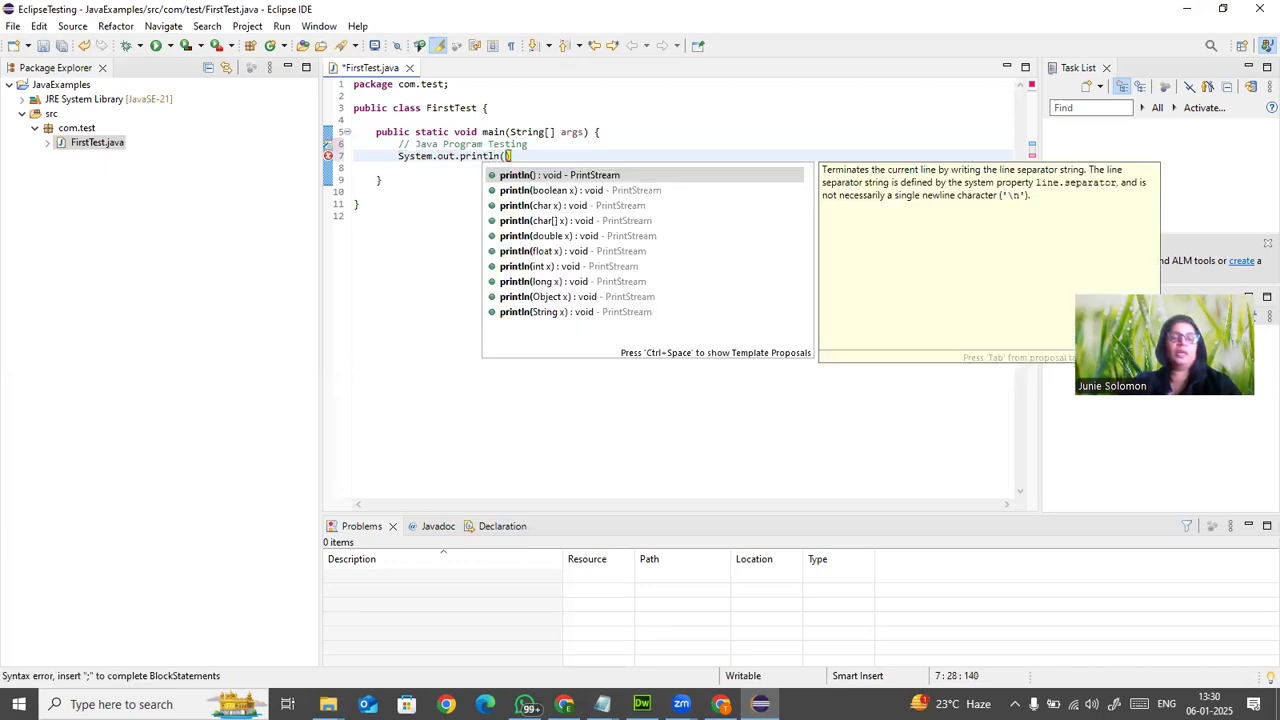
pyautogui.write('"')
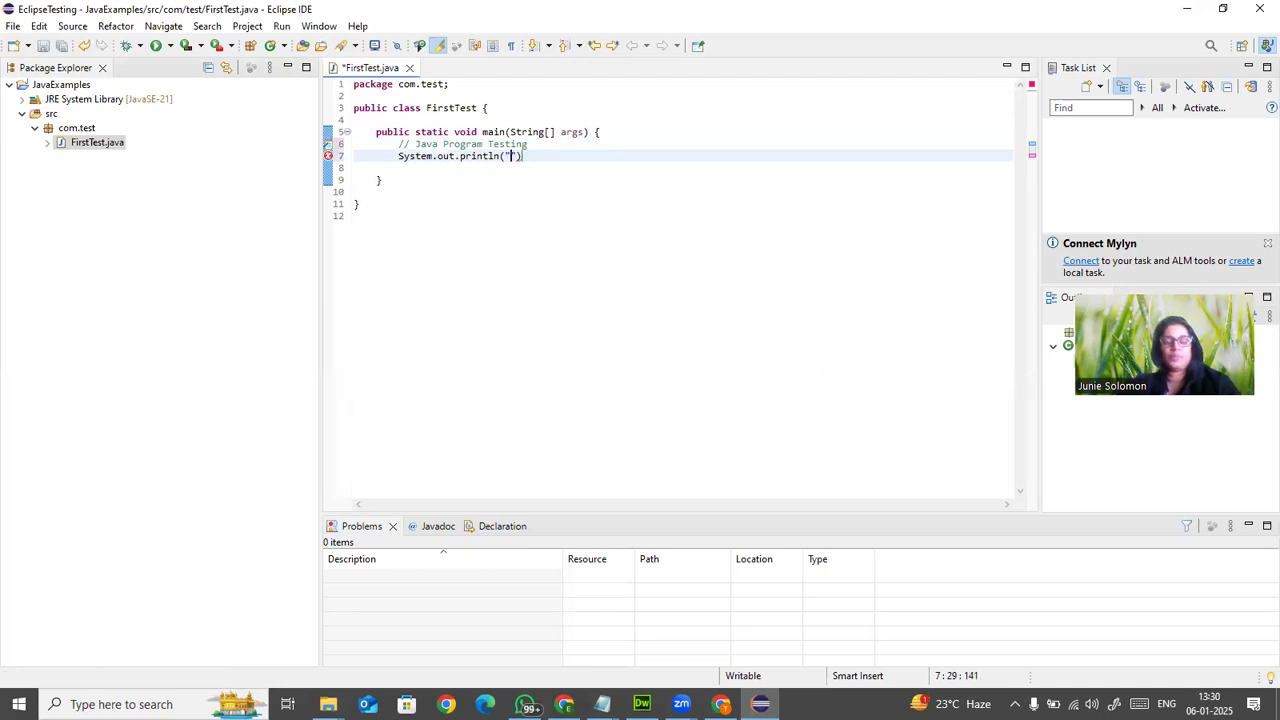
pyautogui.write('Som')
pyautogui.press('BackSpace')
pyautogui.press('BackSpace')
pyautogui.press('BackSpace')
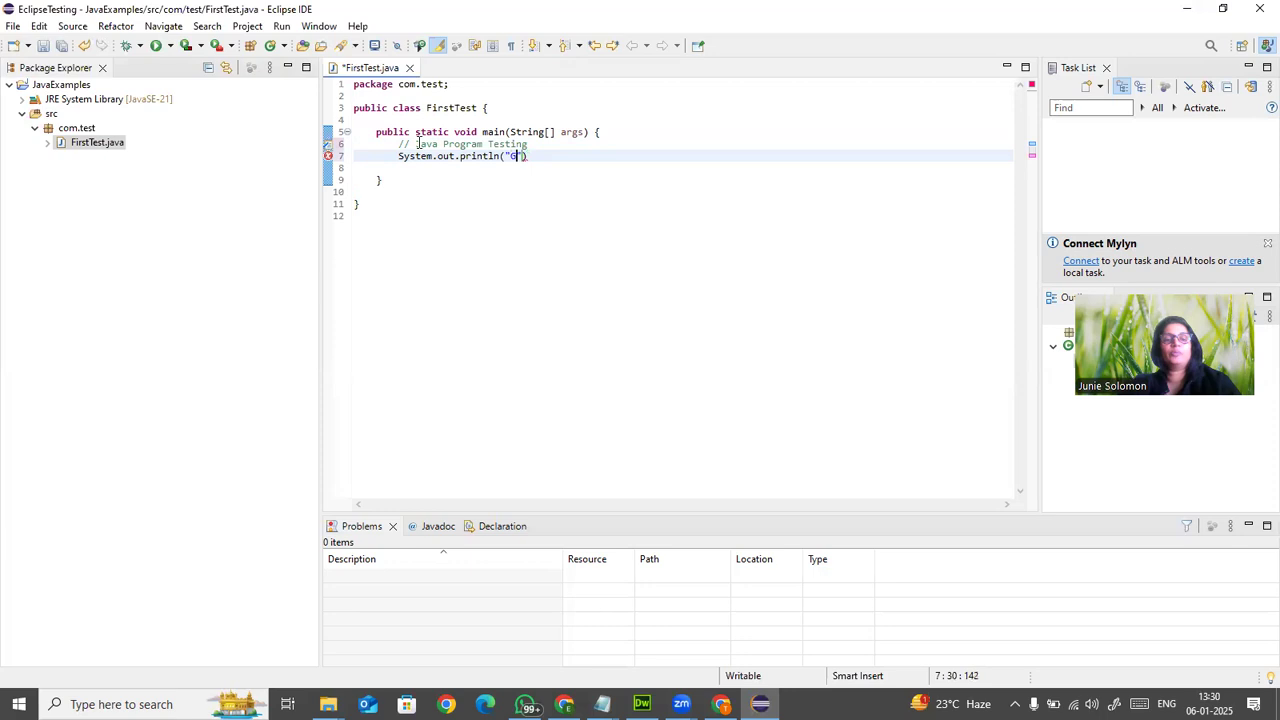
pyautogui.write('Happ')
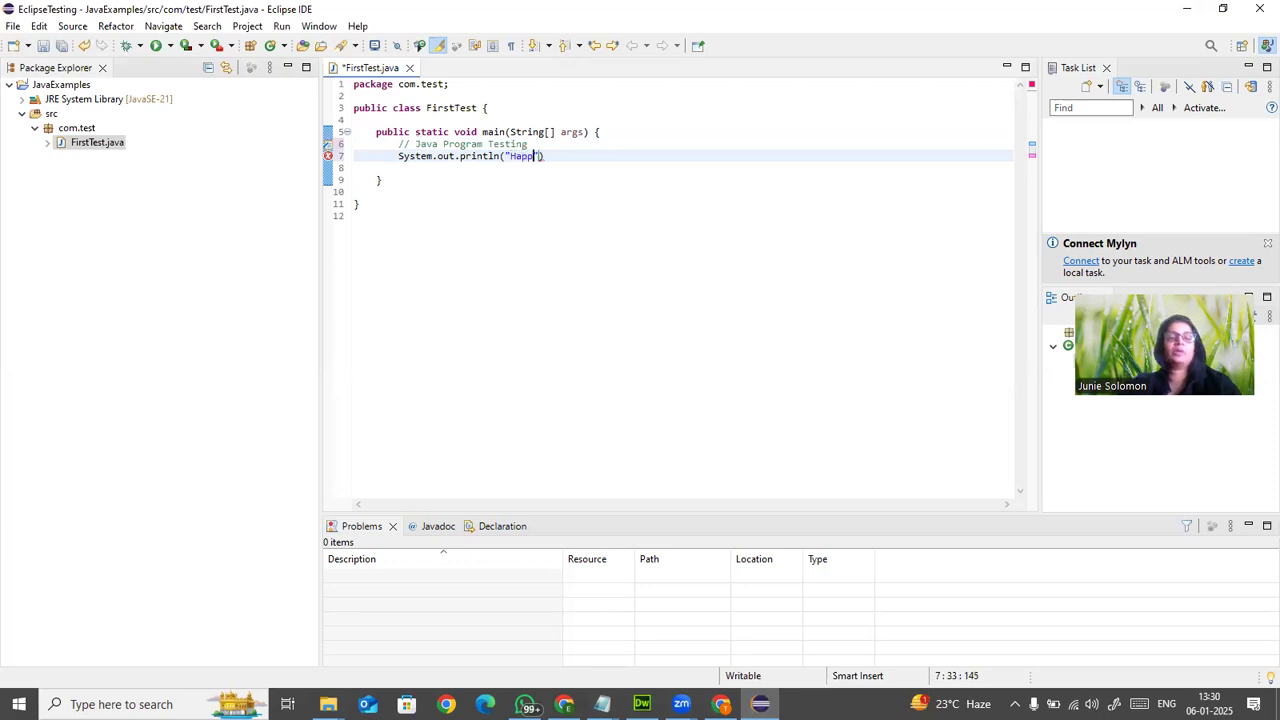
pyautogui.write('y ')
pyautogui.write('New Ye')
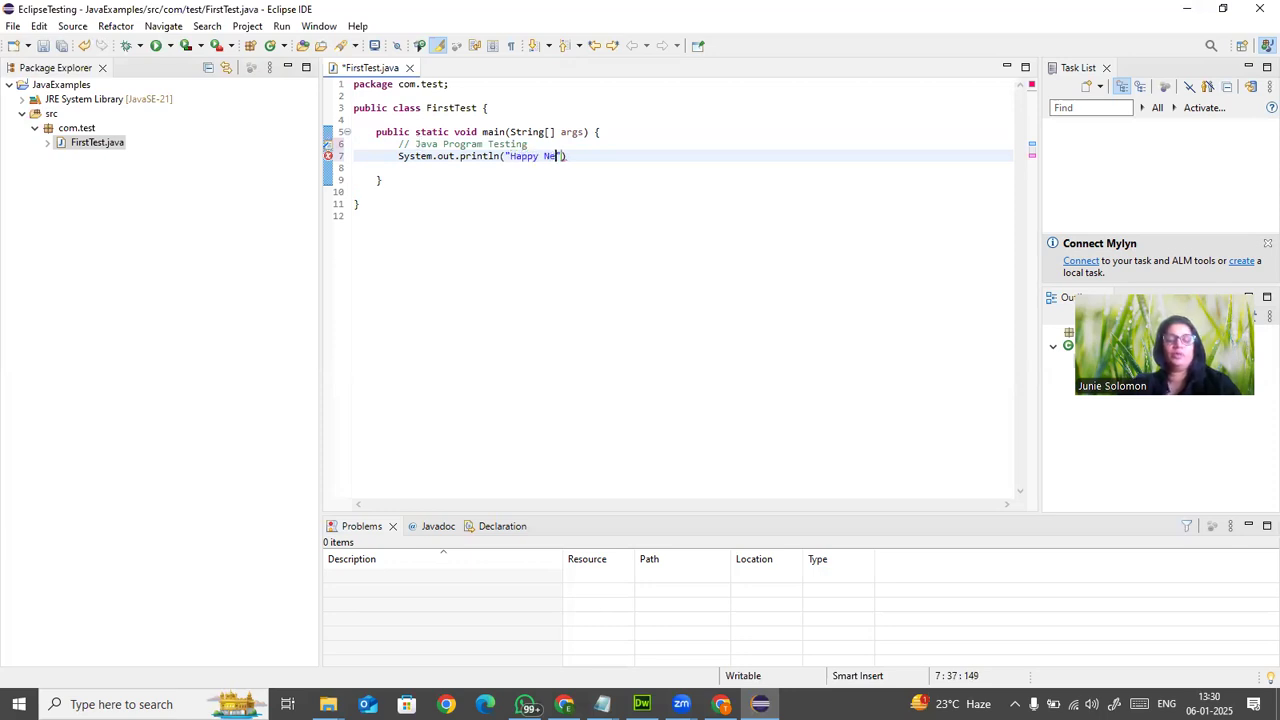
pyautogui.write('ar 202')
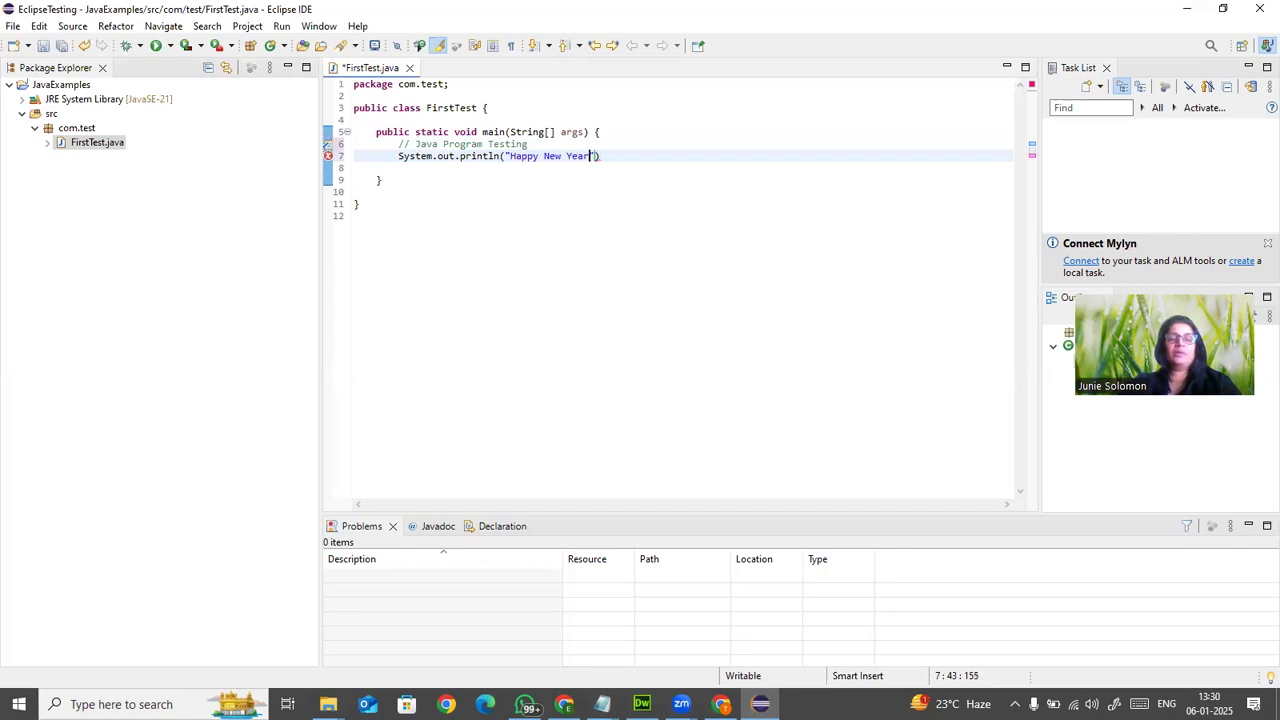
pyautogui.write('5 ')
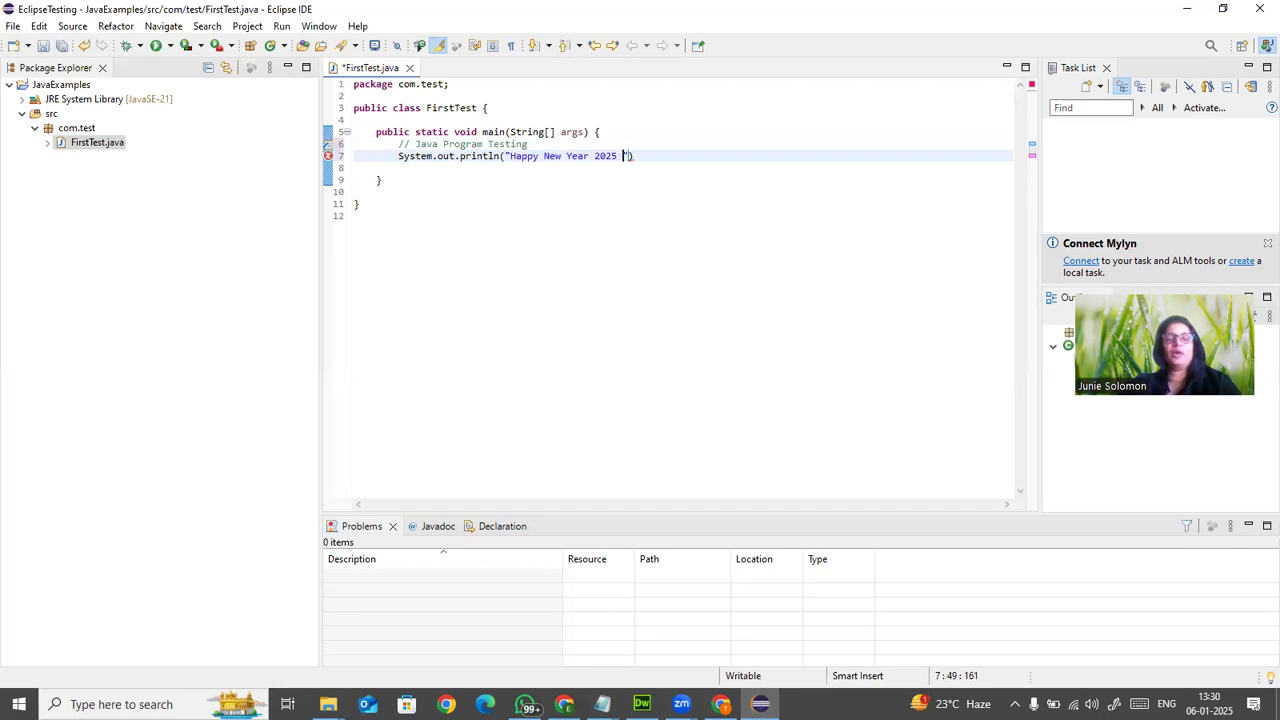
pyautogui.write('to all')
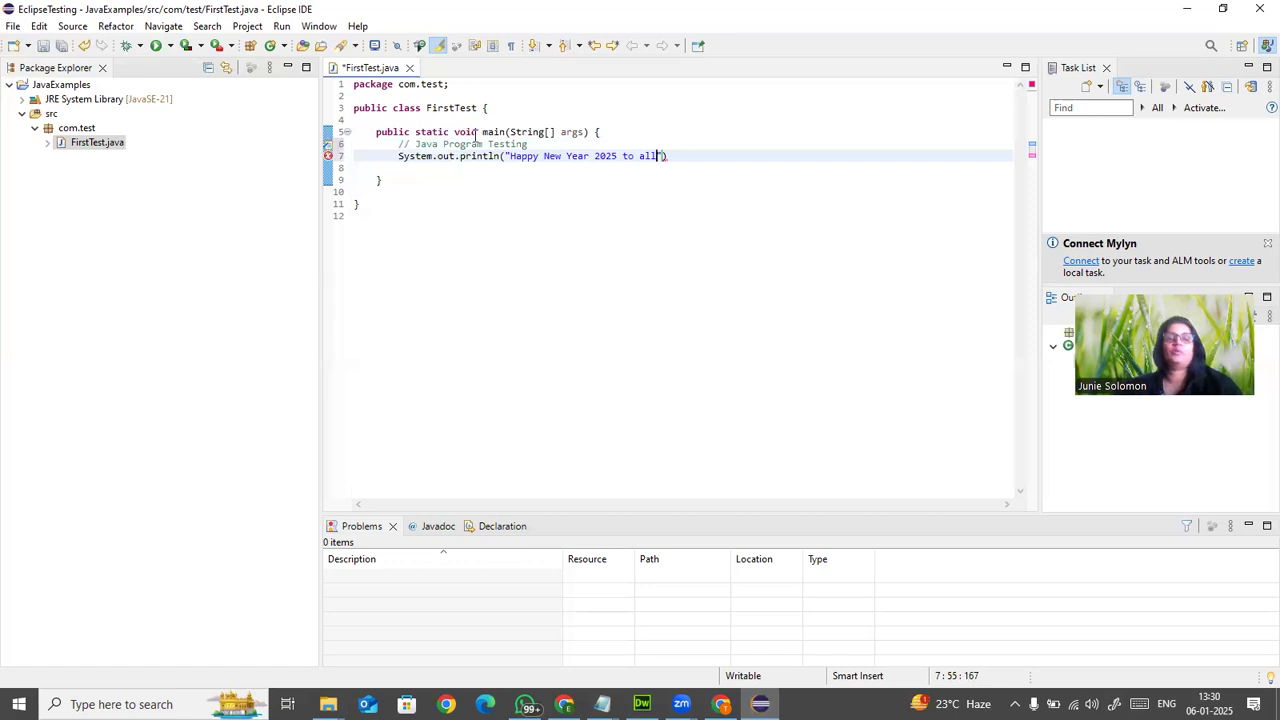
pyautogui.click(677, 156)
pyautogui.write(';')
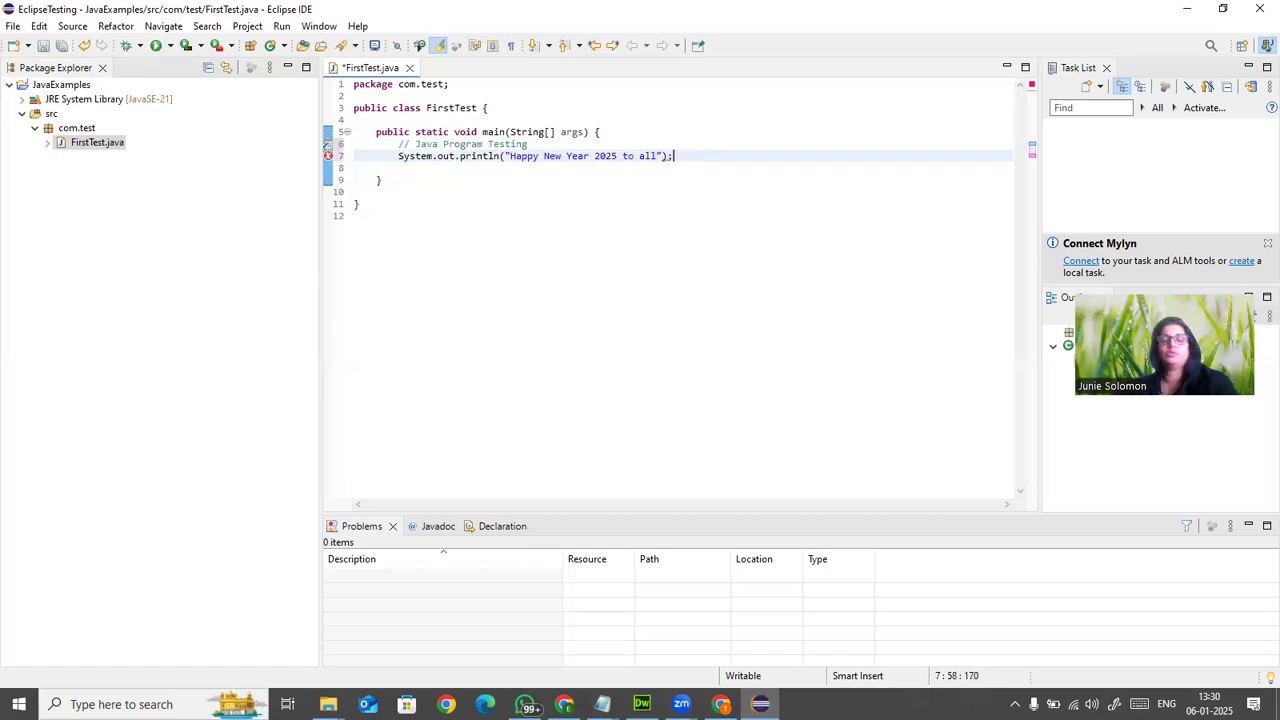
pyautogui.click(731, 193)
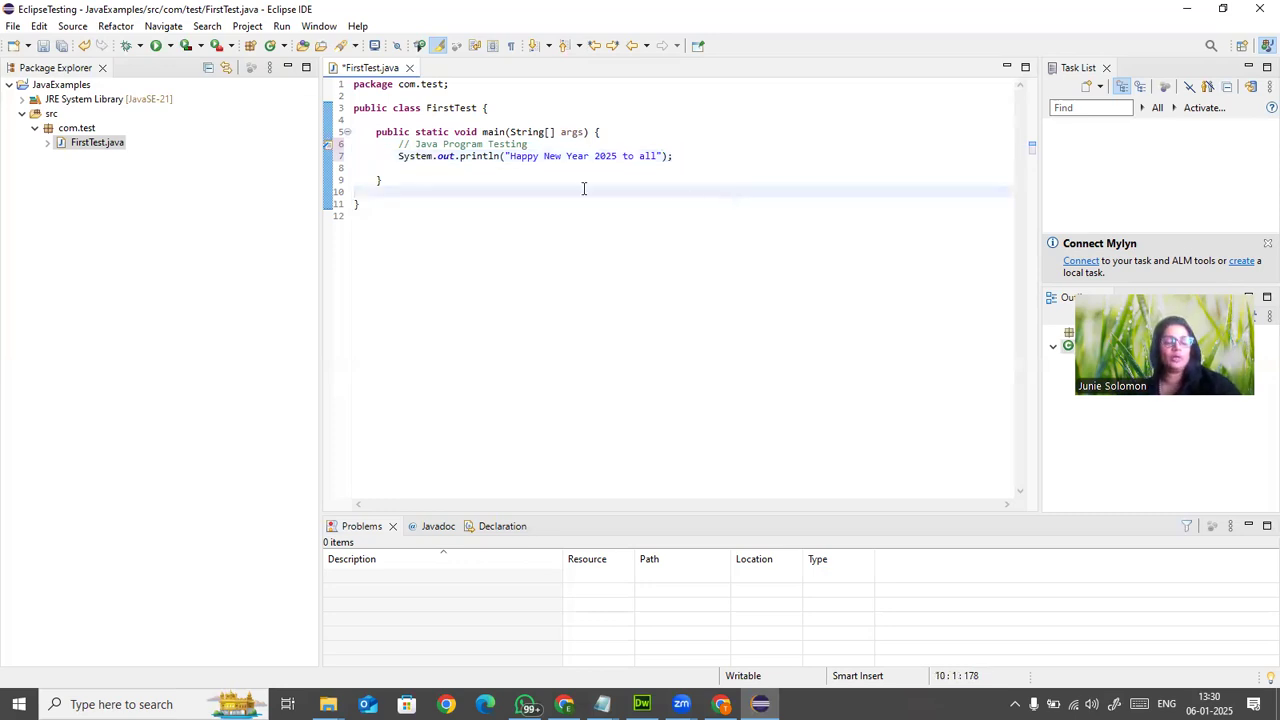
# Save the FirstTest.java source file
pyautogui.click(12, 26)
pyautogui.click(549, 252)
pyautogui.hotkey('ctrl', 's')
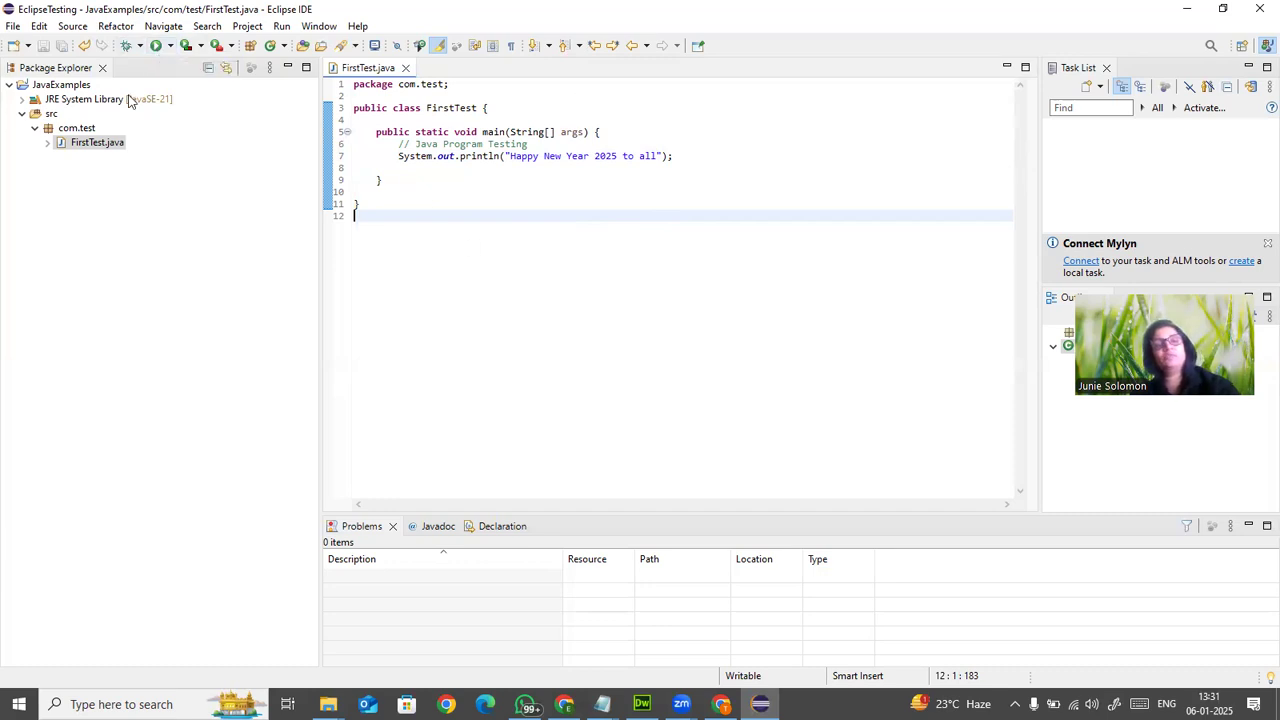
# Run FirstTest as a Java application and enlarge the console area below the code editor
pyautogui.rightClick(513, 243)
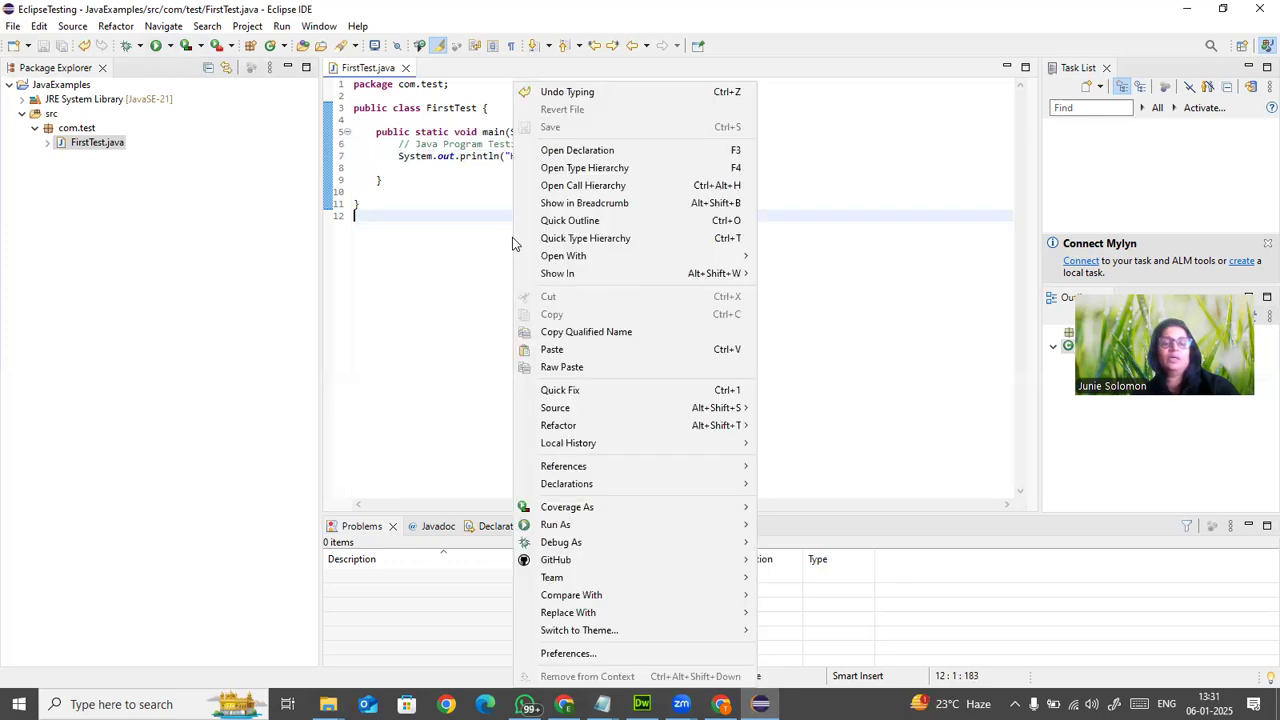
pyautogui.click(474, 243)
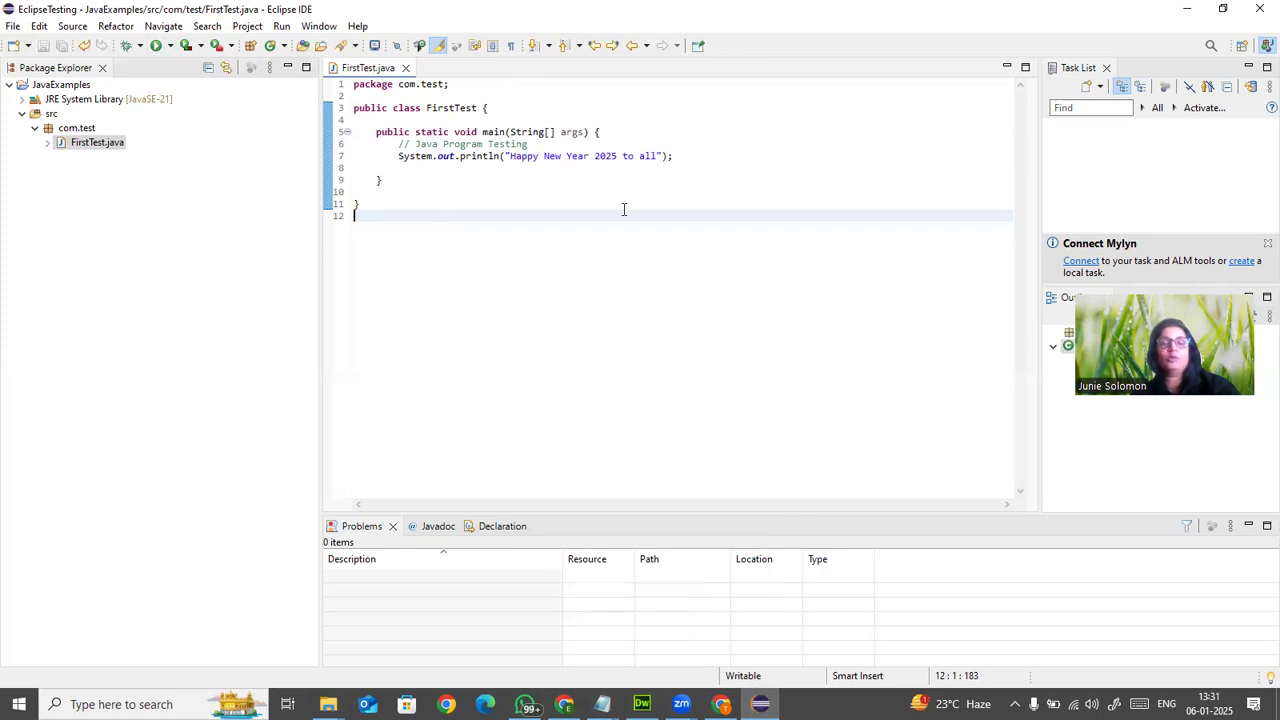
pyautogui.rightClick(534, 260)
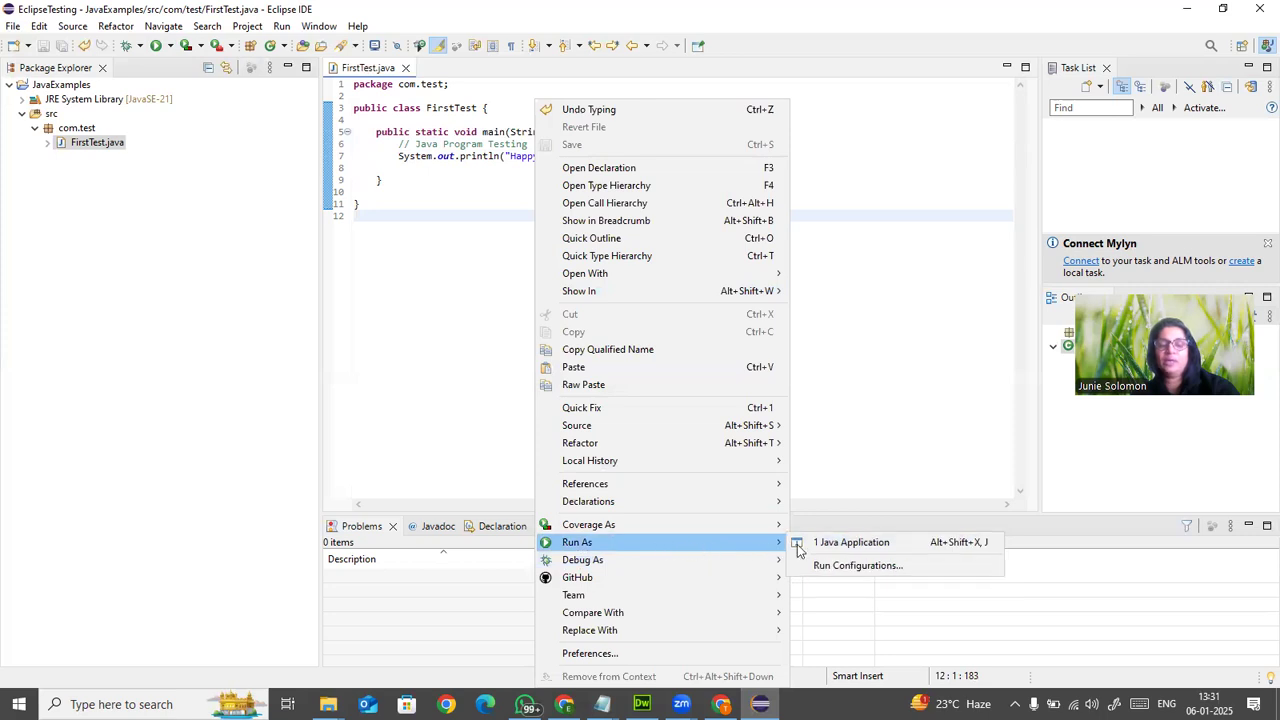
pyautogui.click(840, 548)
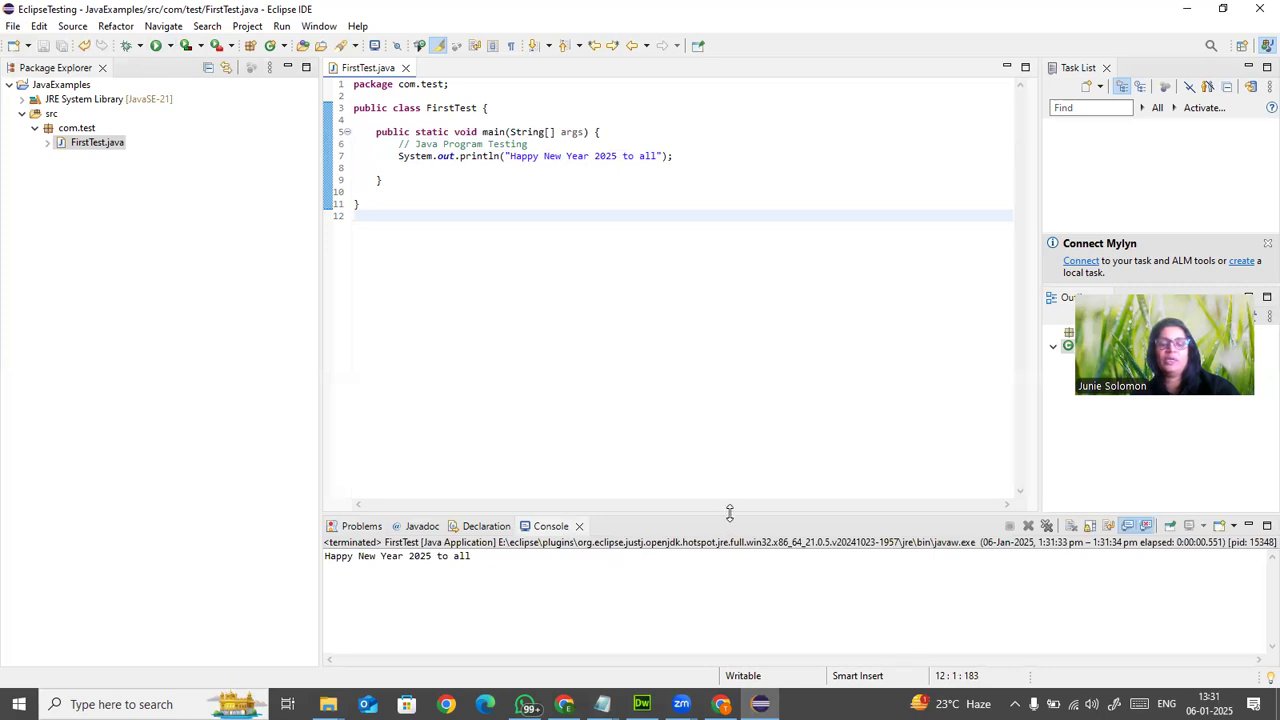
pyautogui.moveTo(814, 514); pyautogui.dragTo(803, 332)
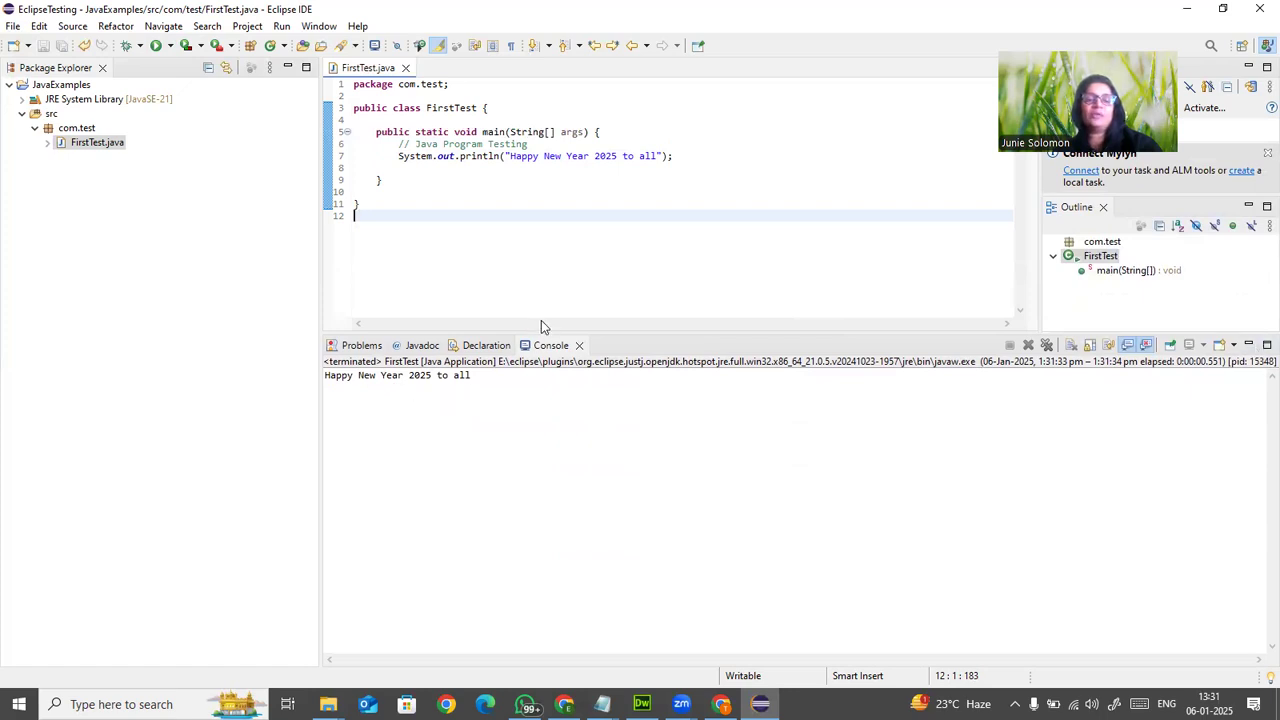
pyautogui.moveTo(545, 331); pyautogui.dragTo(554, 416)
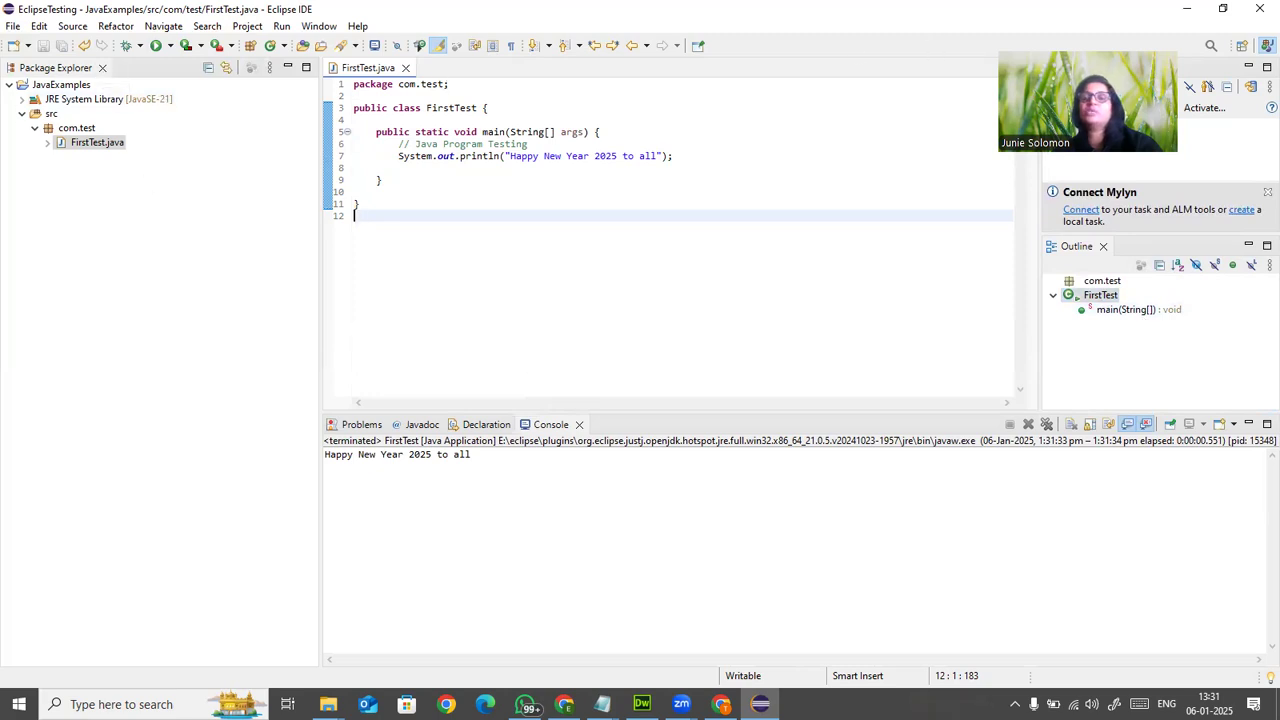
pyautogui.moveTo(1081, 44); pyautogui.dragTo(160, 352)
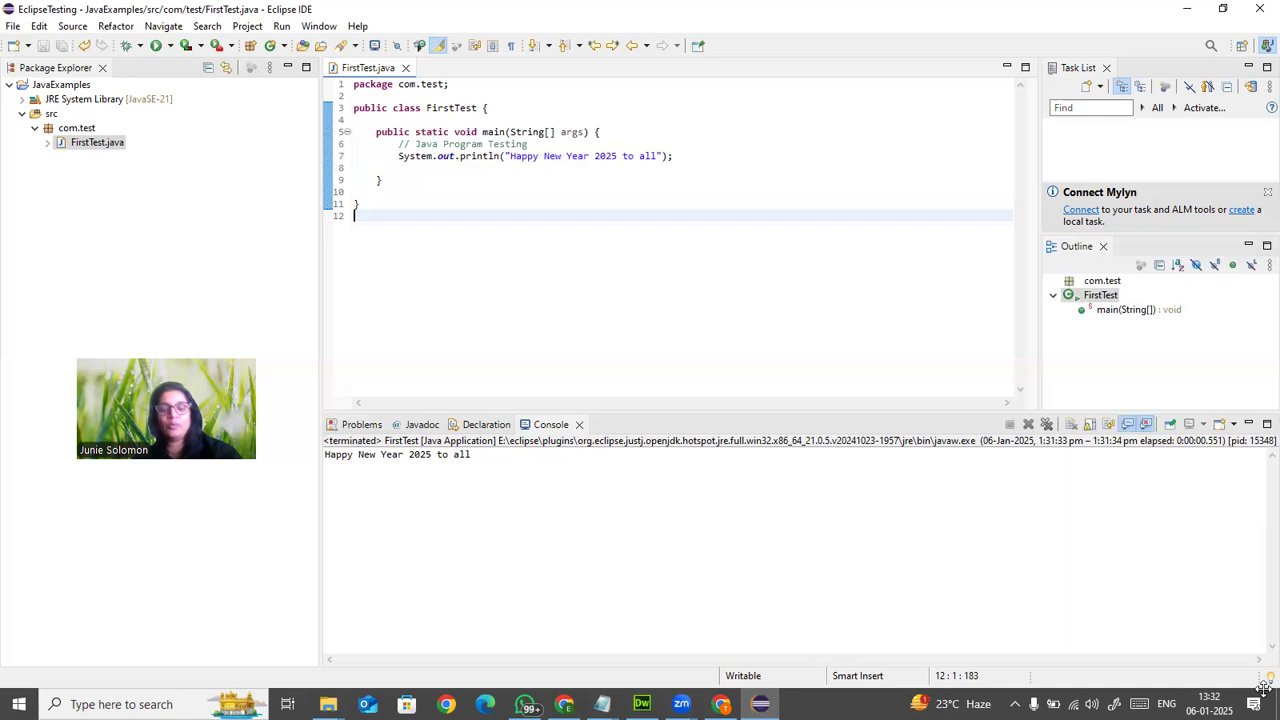
pyautogui.click(808, 671)
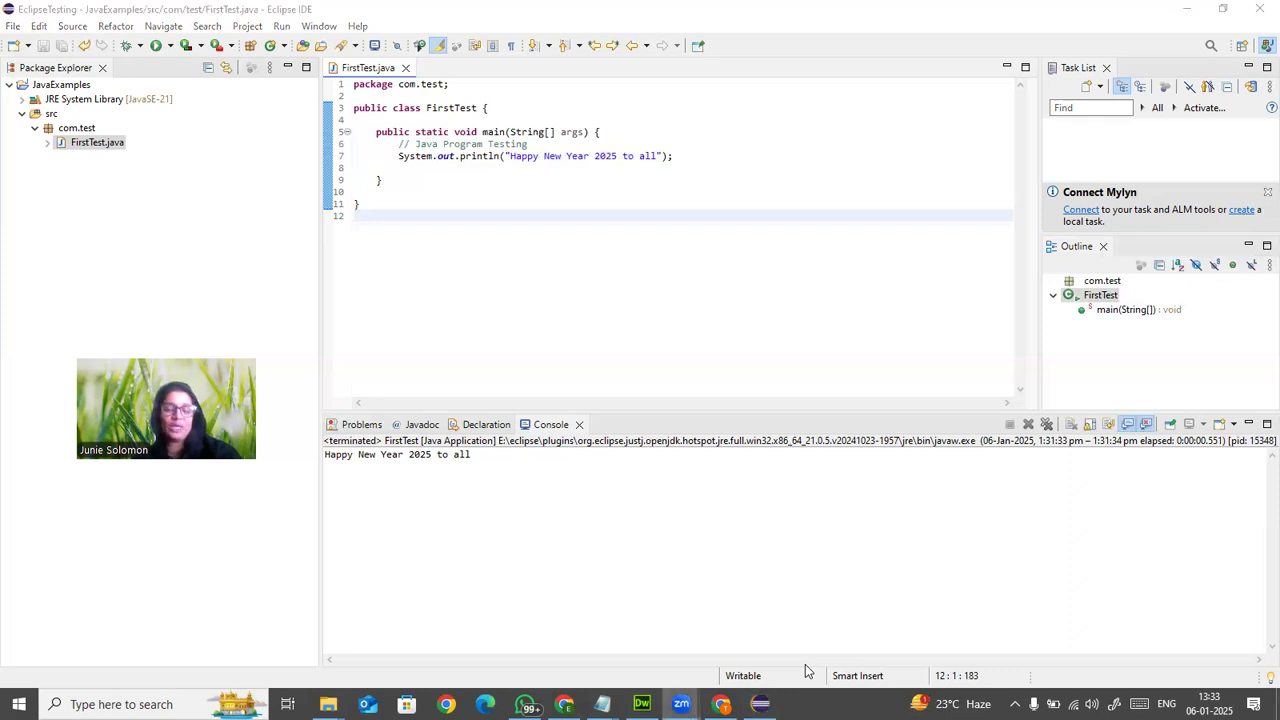